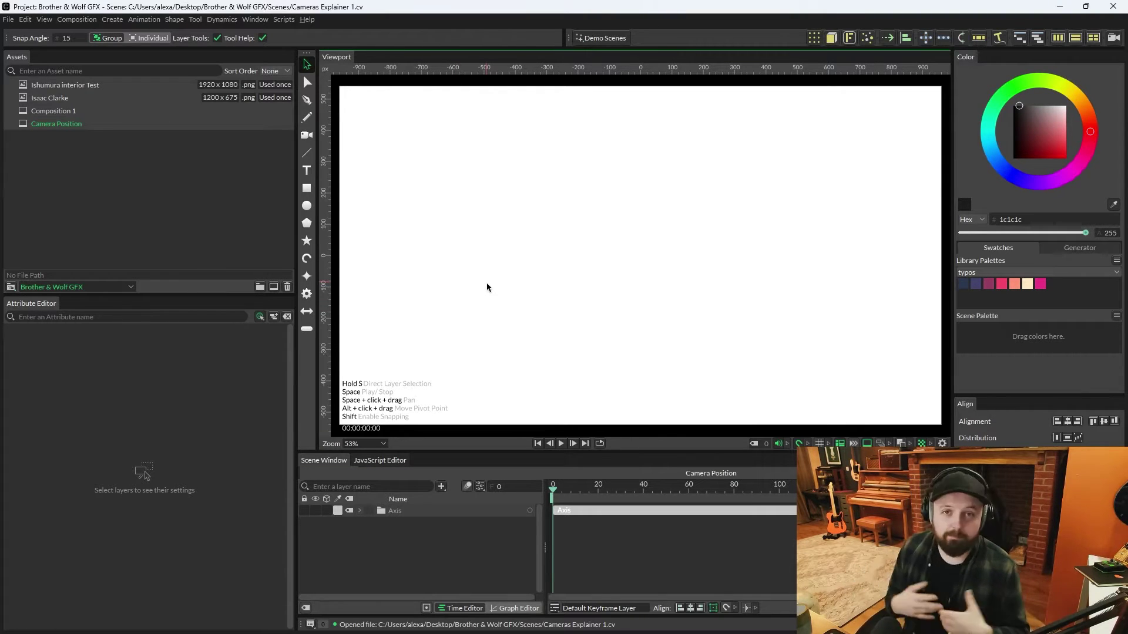
Add two trial camera layers with the Camera tool and delete each one
click(306, 136)
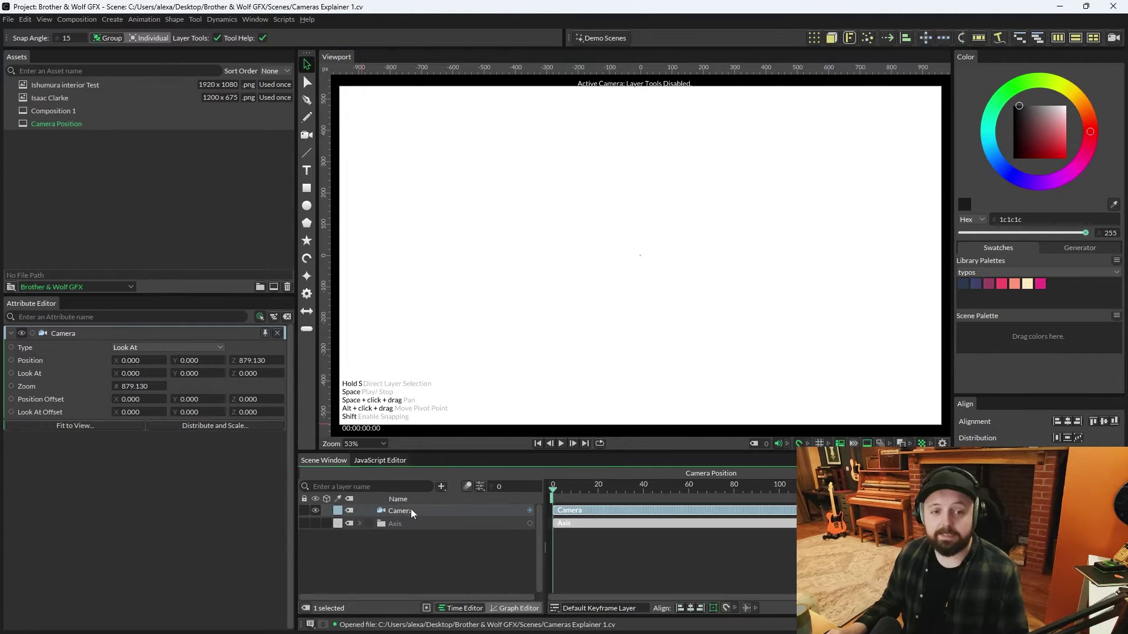
key(Delete)
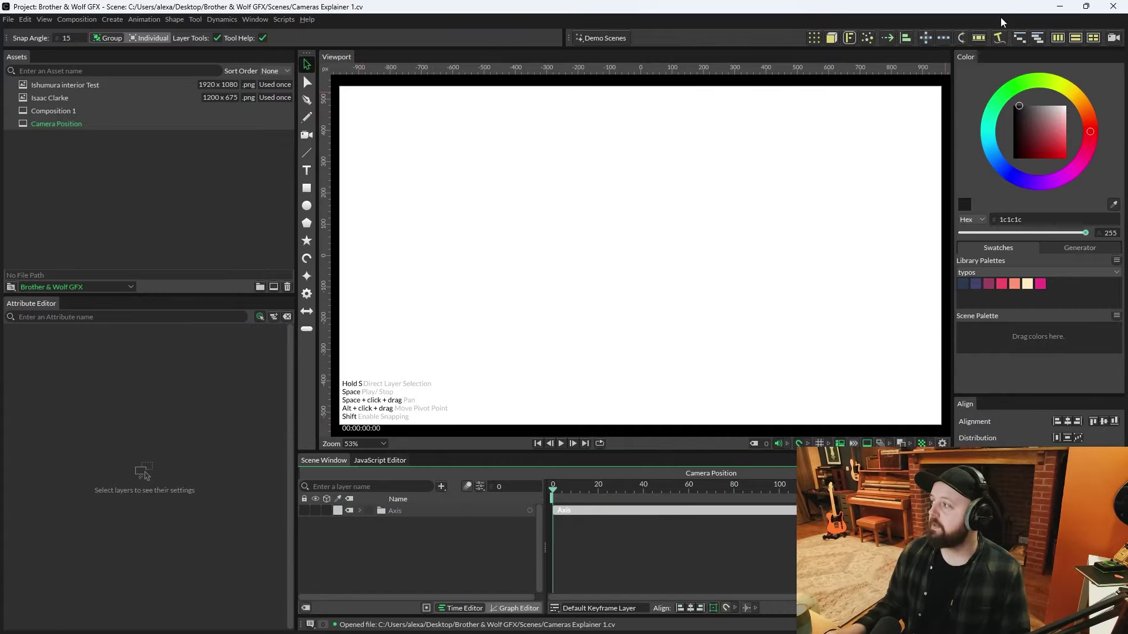
click(1116, 41)
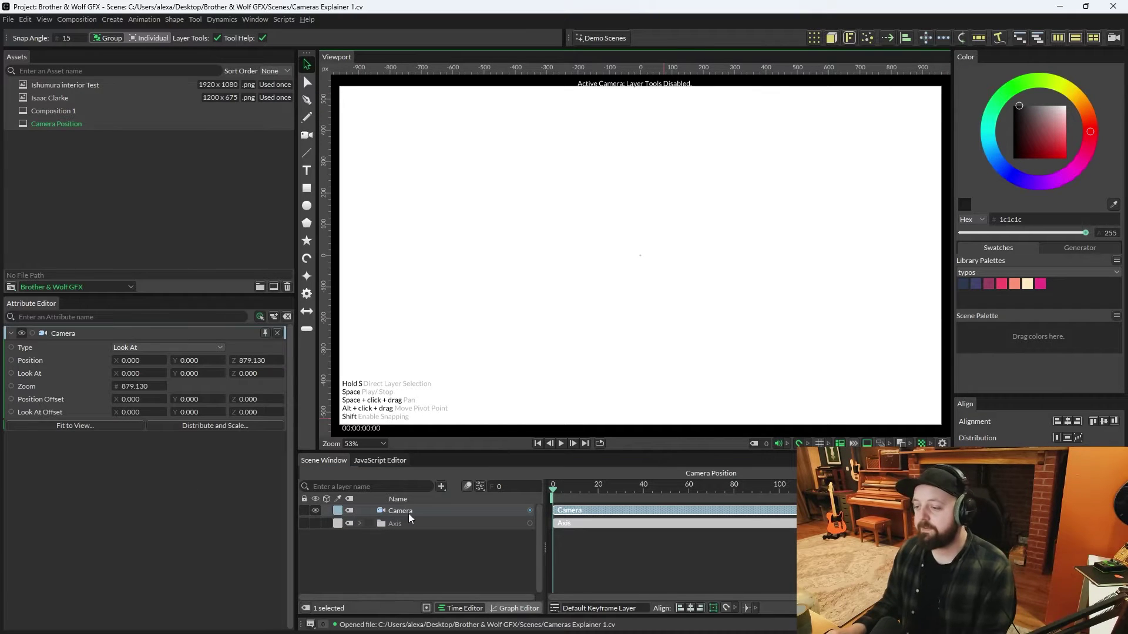
key(Delete)
Create a Camera layer by searching 'camera' in the layer browser, then select it
key(Tab)
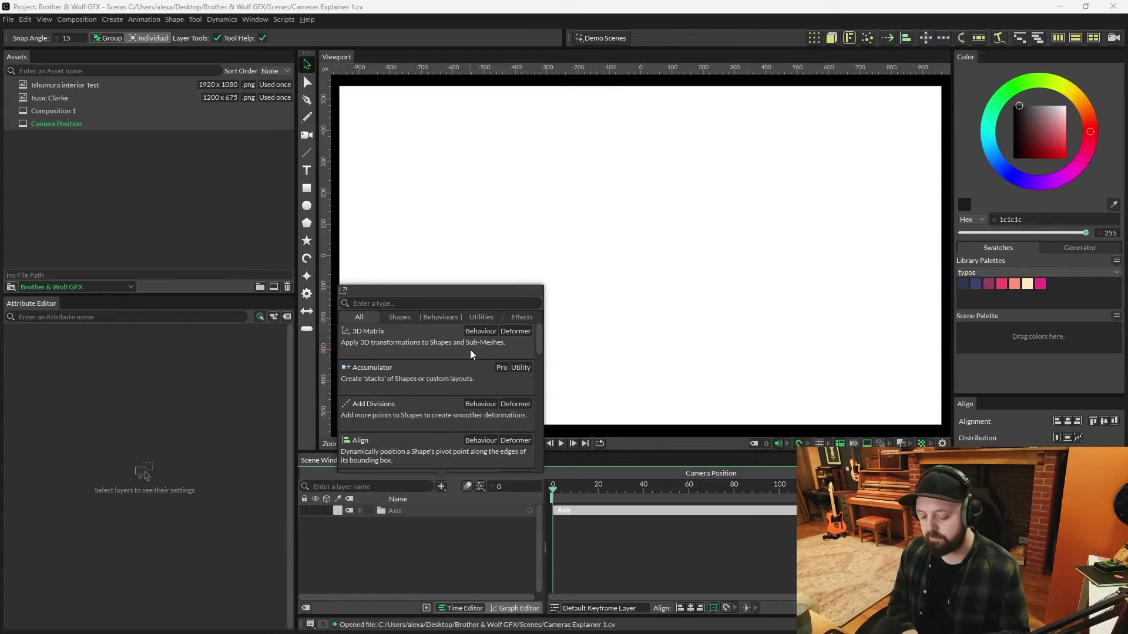
text(camera)
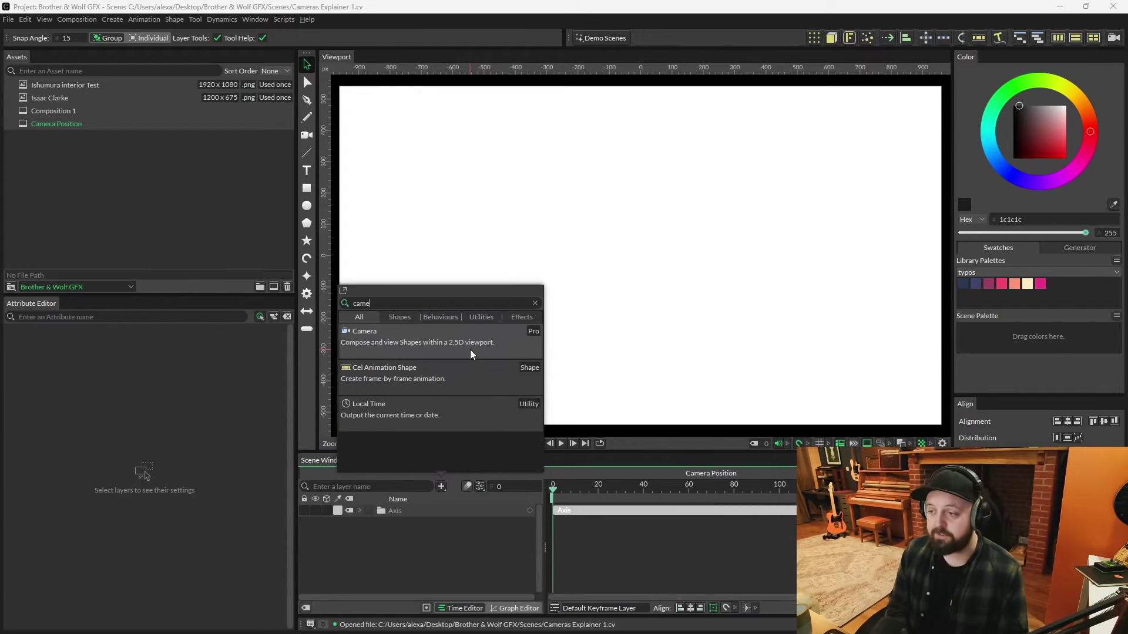
click(470, 350)
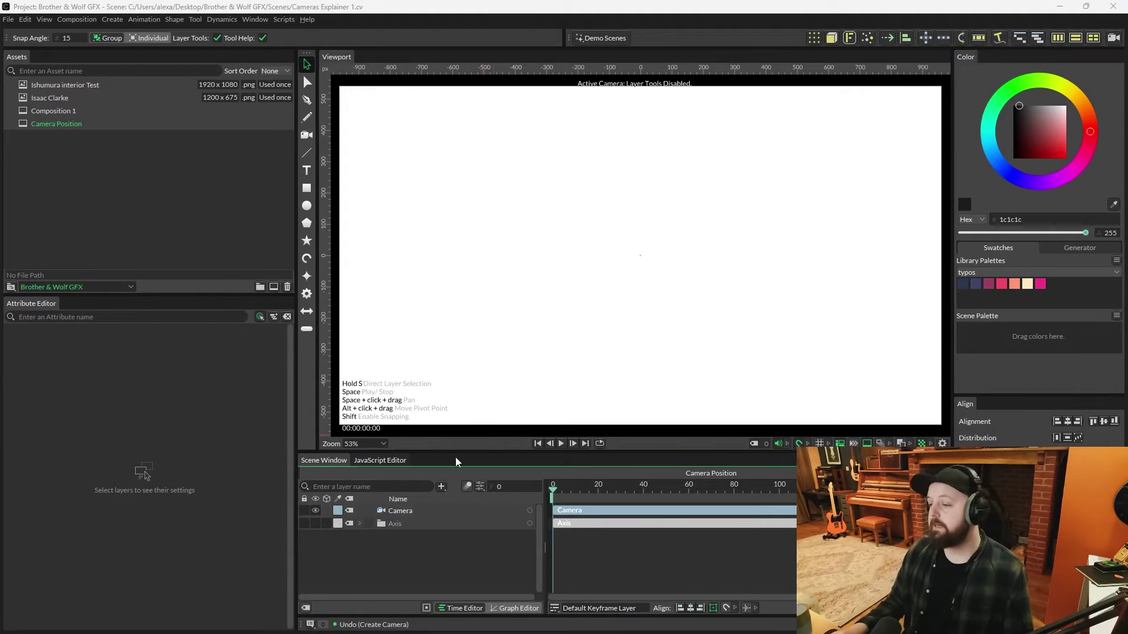
click(401, 512)
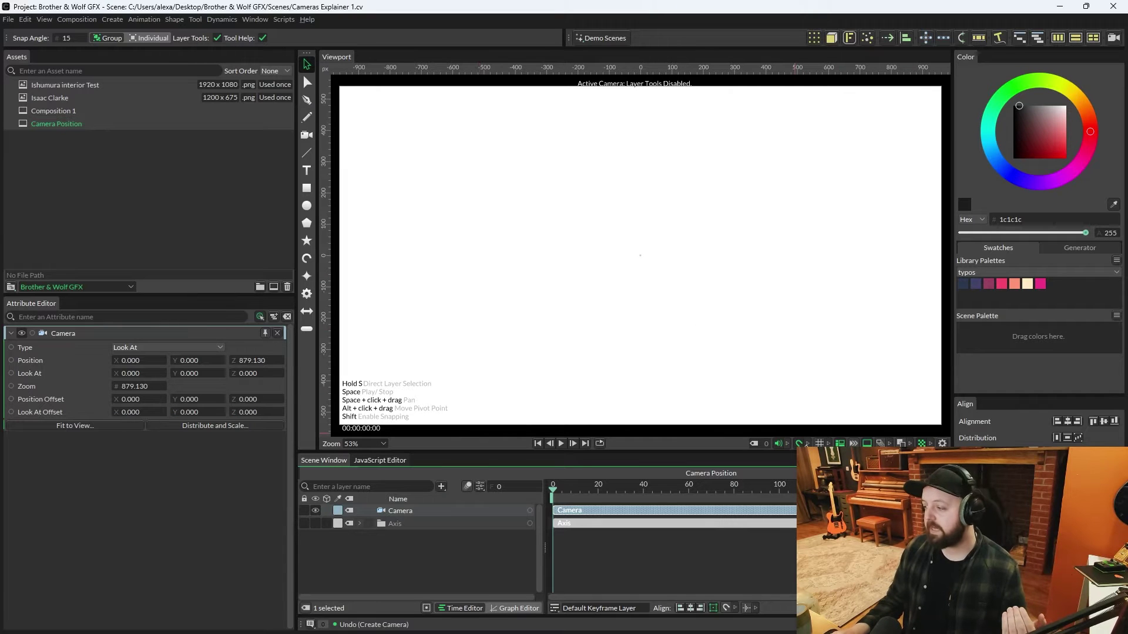
Turn on the viewport's 3D grid and make the Axis layer visible
click(828, 444)
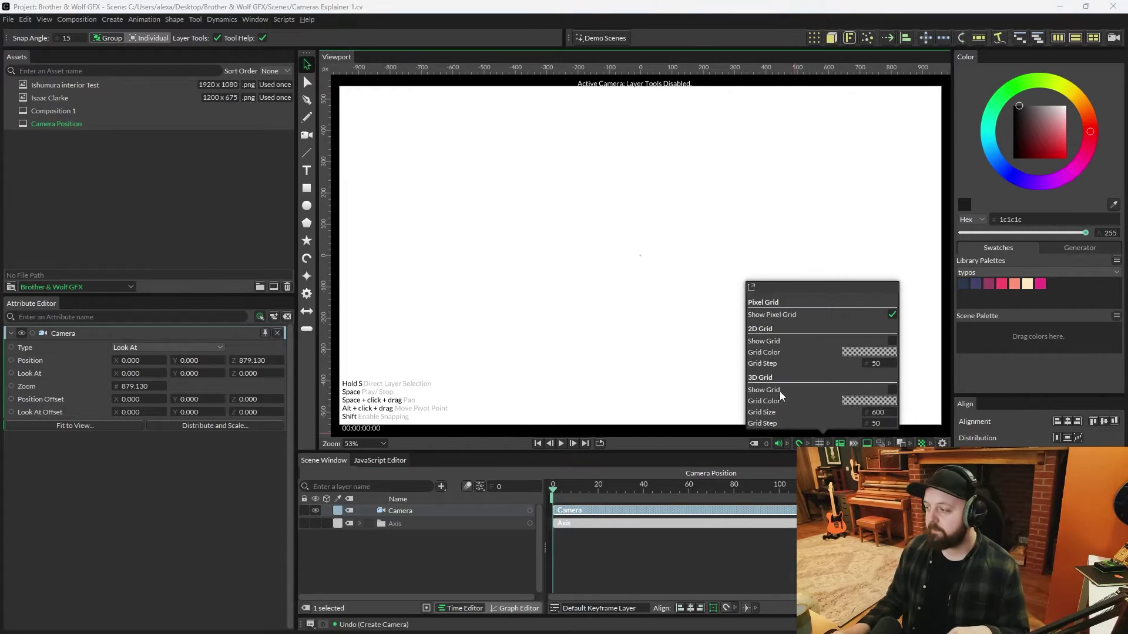
click(891, 391)
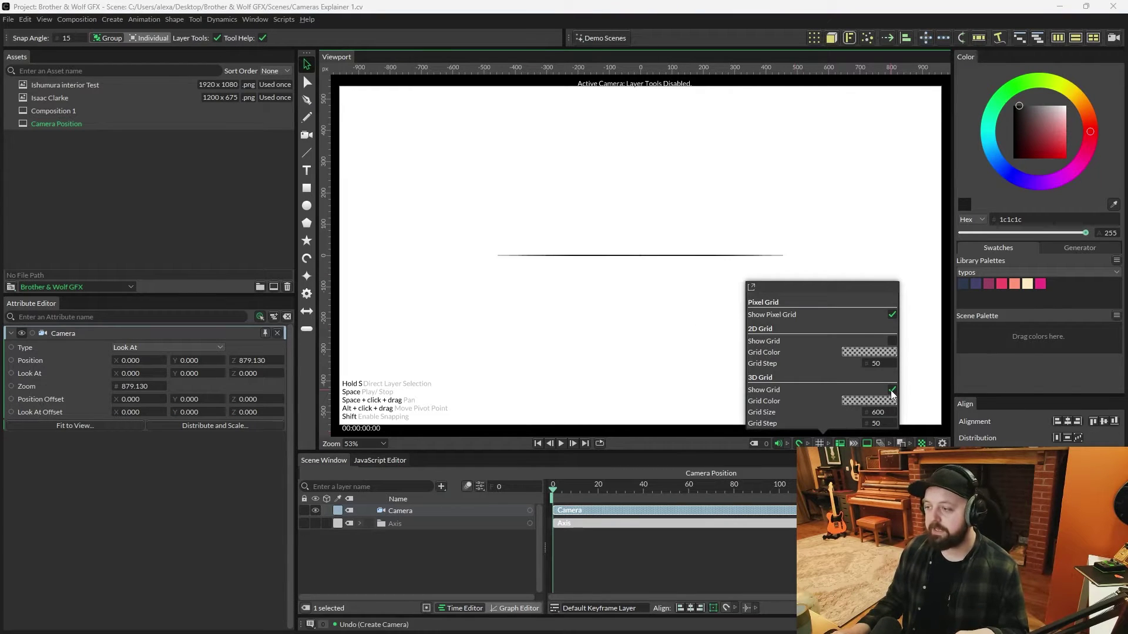
click(634, 310)
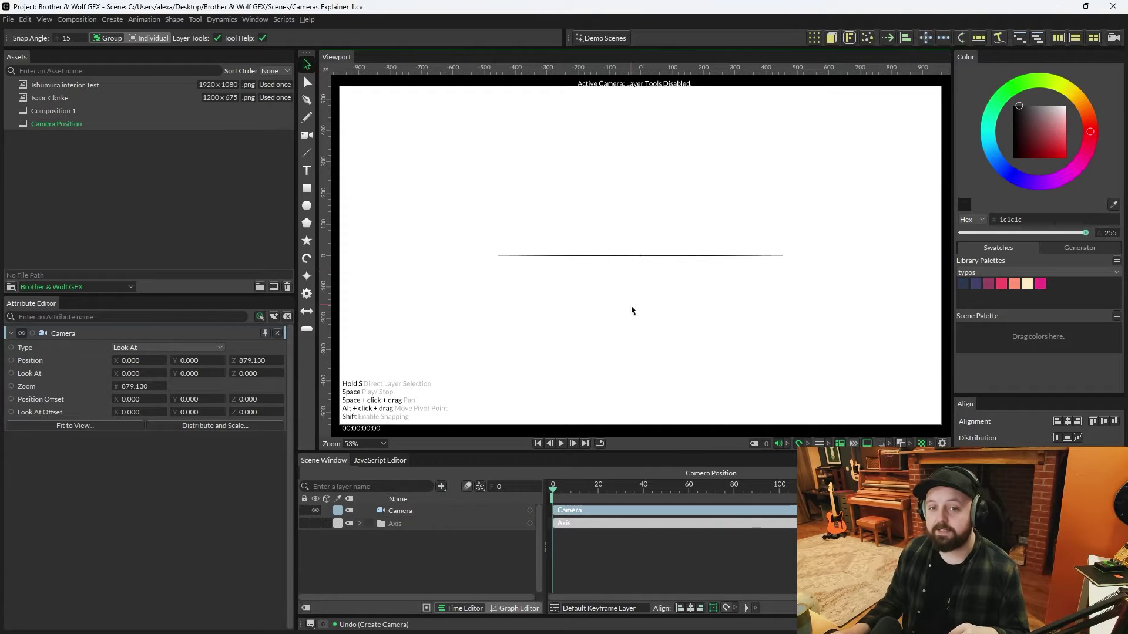
click(315, 524)
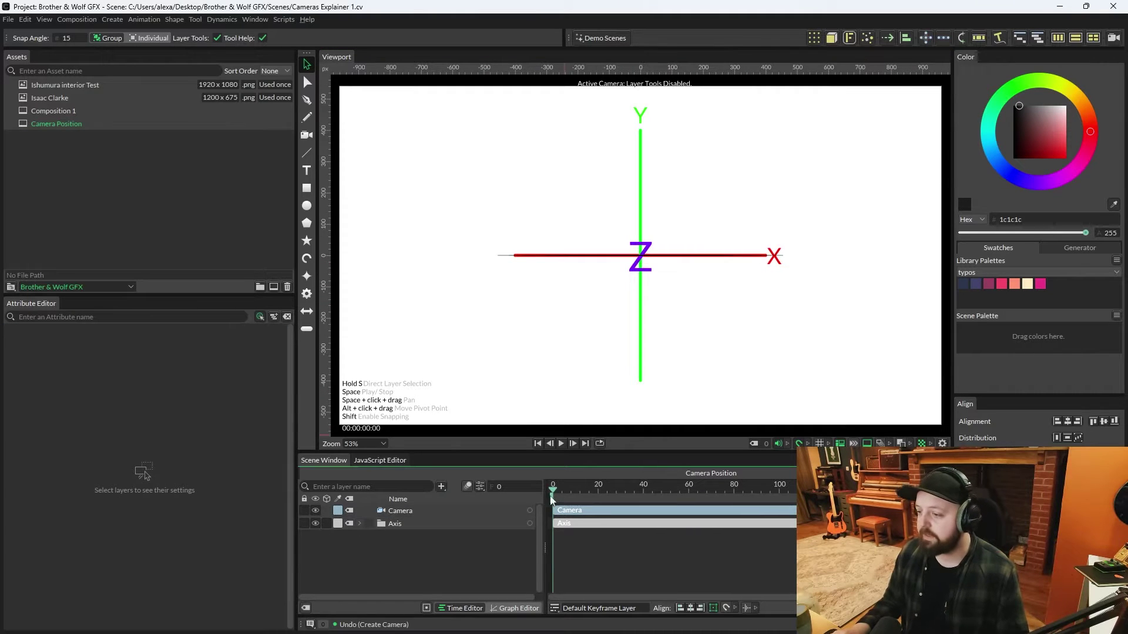
Orbit the camera to view the grid and axes from slightly above
click(405, 511)
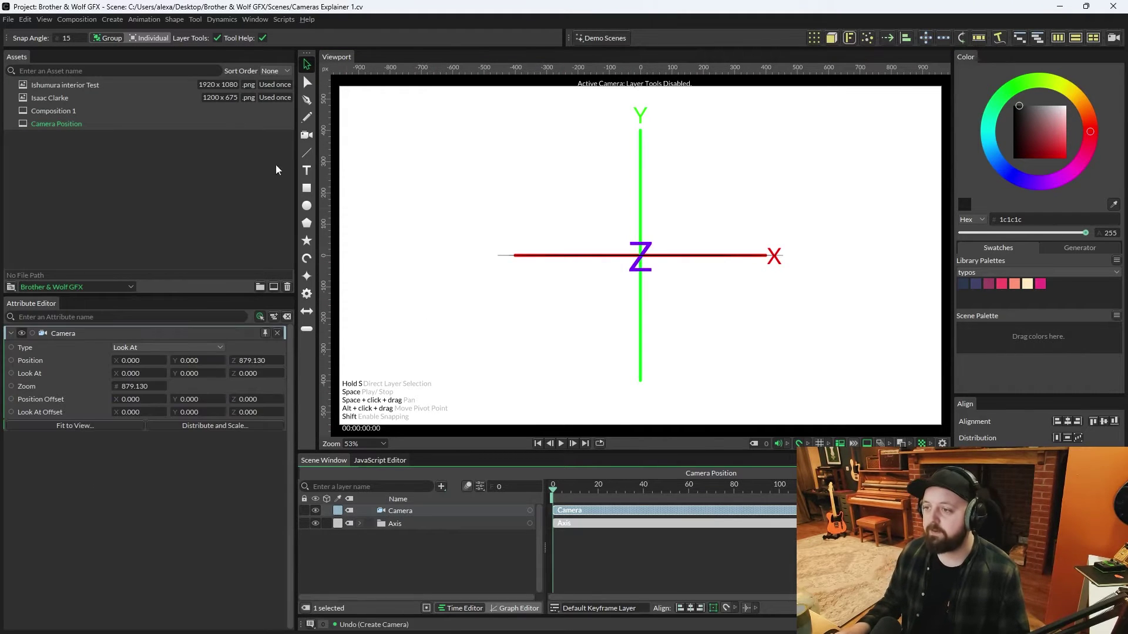
click(307, 135)
drag(498, 278, 587, 368)
click(307, 64)
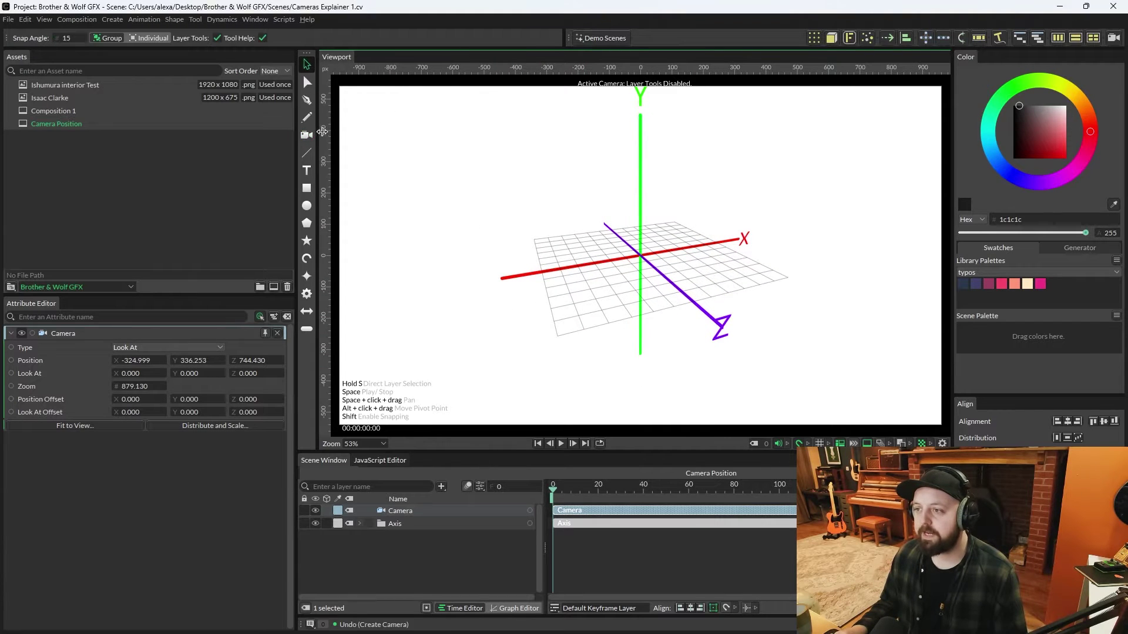
click(307, 135)
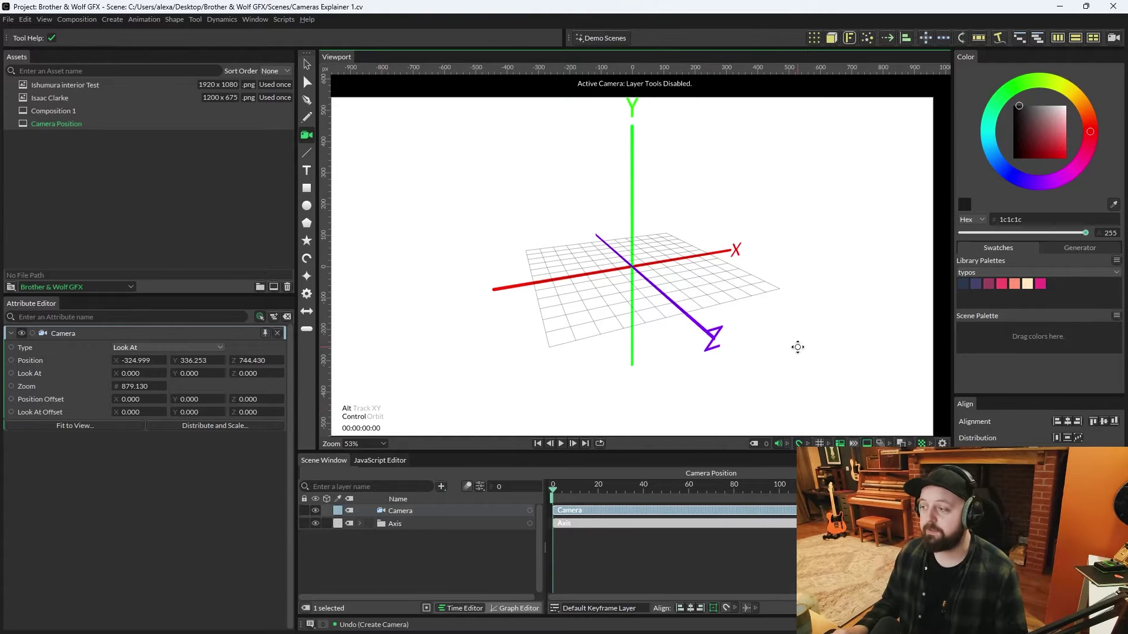
drag(797, 347, 533, 423)
drag(740, 367, 687, 326)
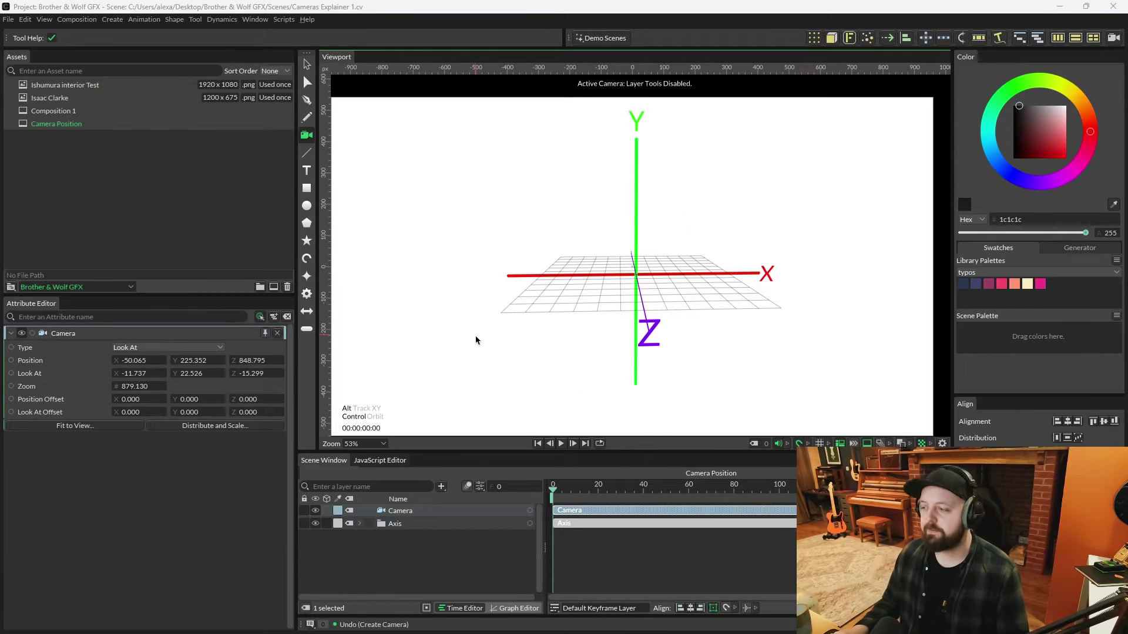
drag(476, 340, 491, 330)
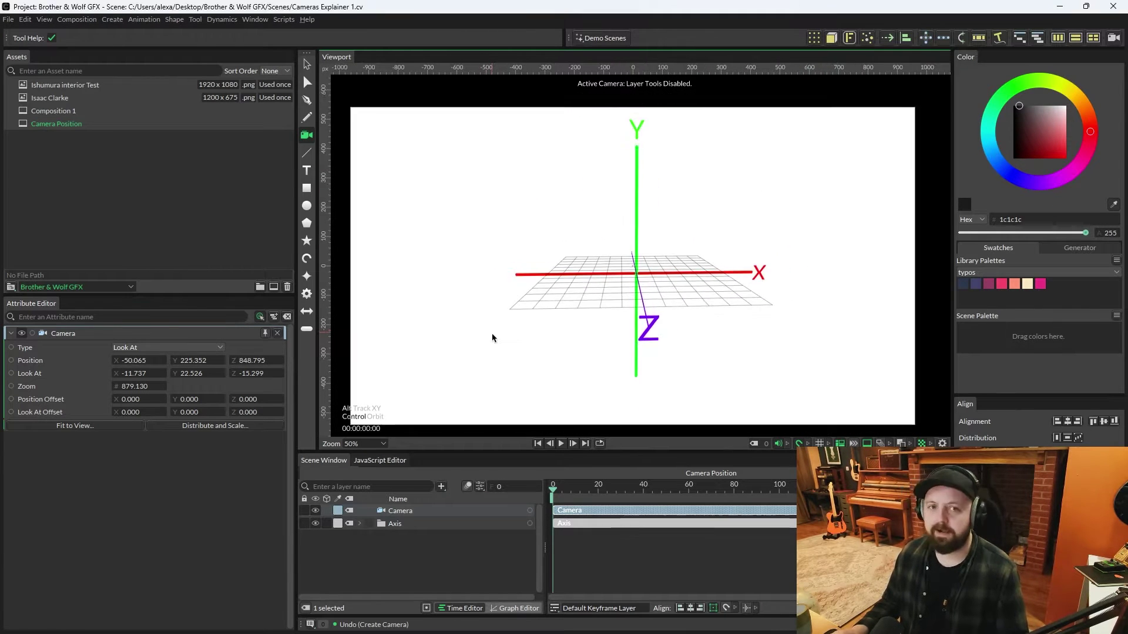
scroll(491, 335, down, 1)
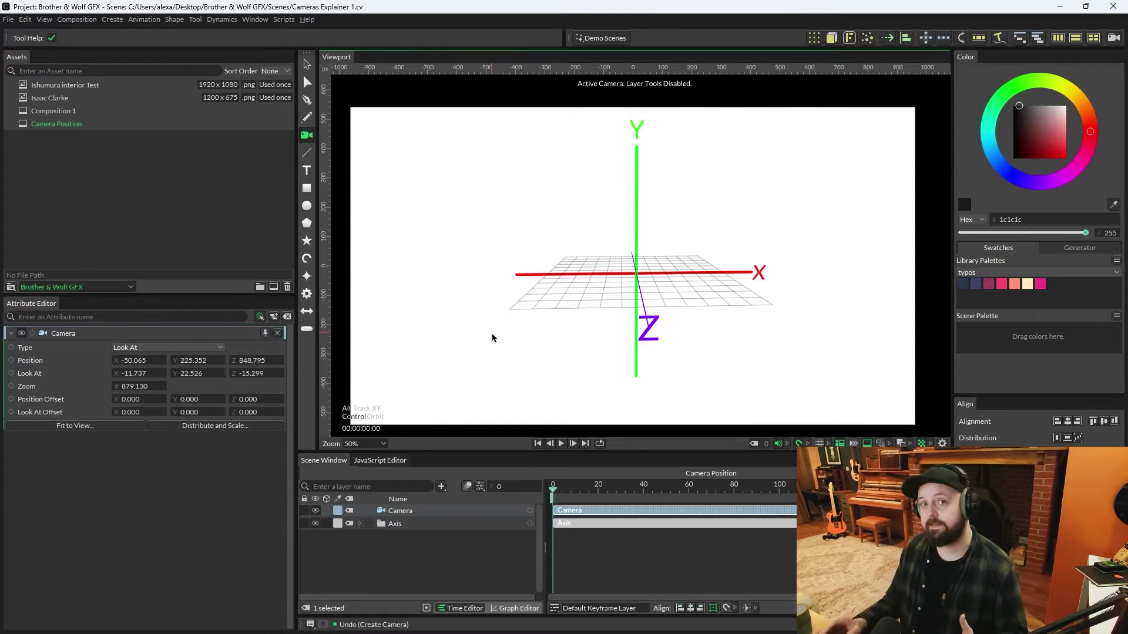
Create an Ellipse at the scene origin and orbit the camera around it
click(307, 207)
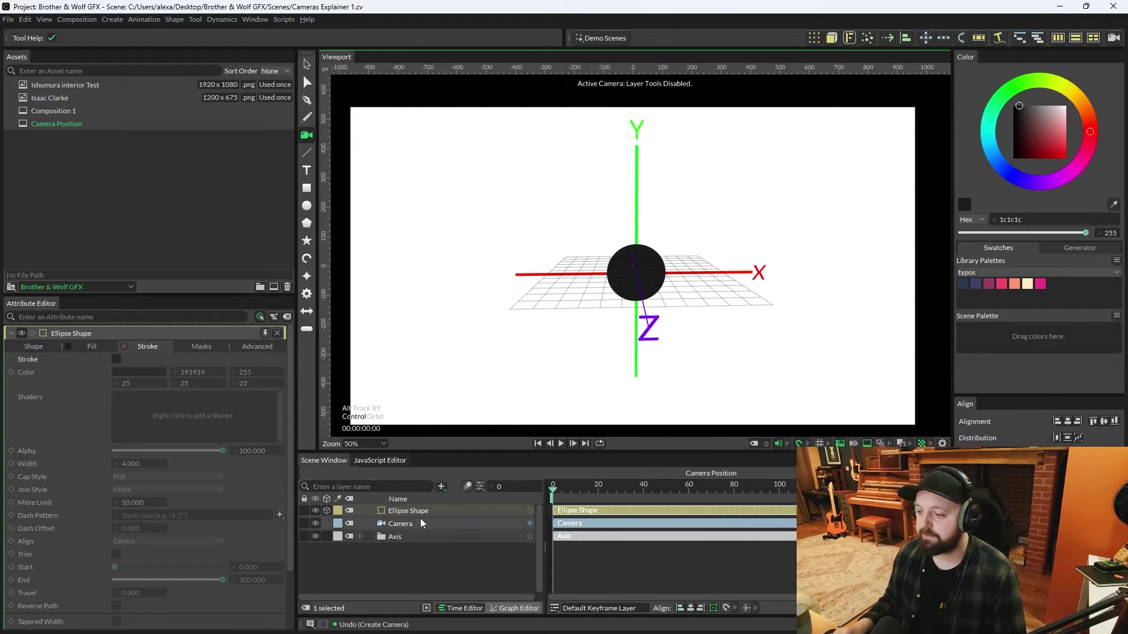
click(402, 524)
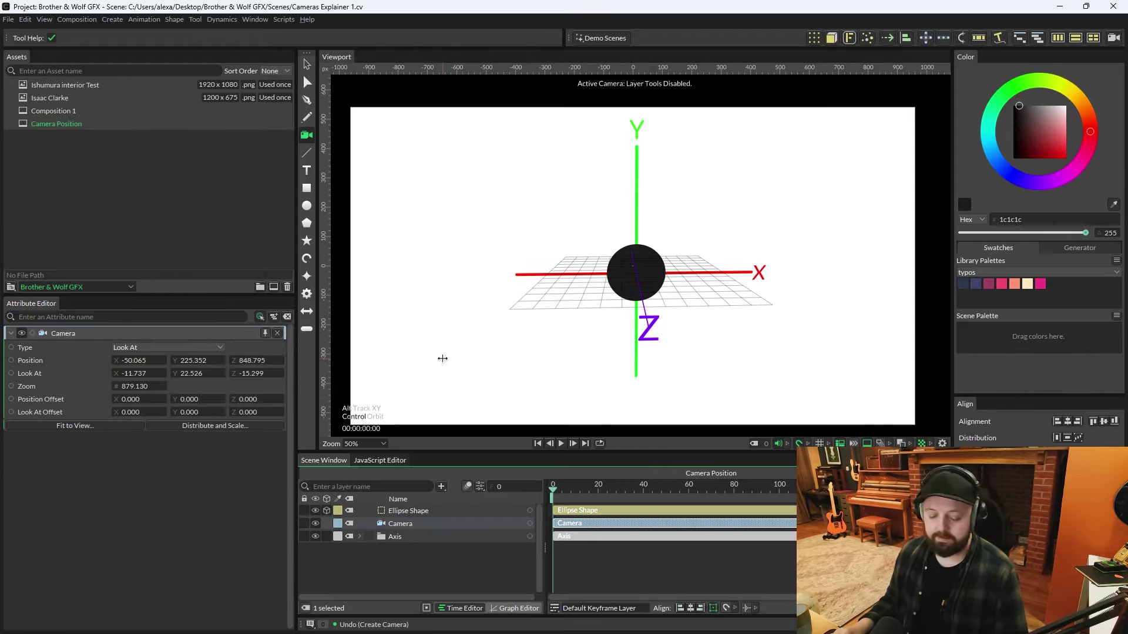
drag(443, 359, 528, 394)
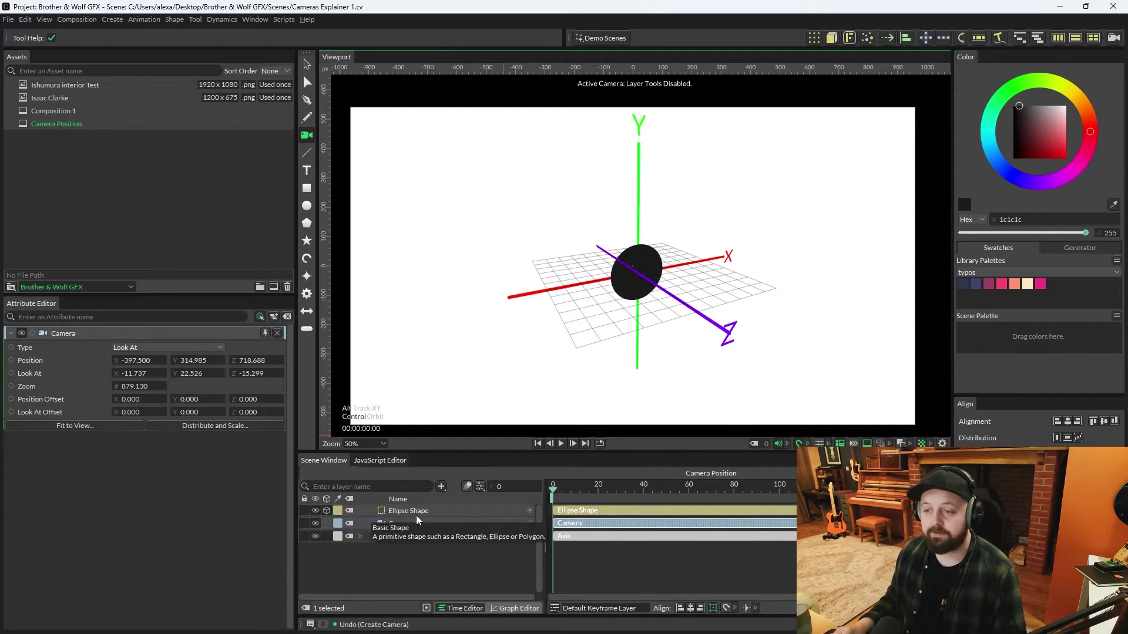
Inspect the ellipse's Advanced 2.5D setting and its position and rotation attributes
click(399, 510)
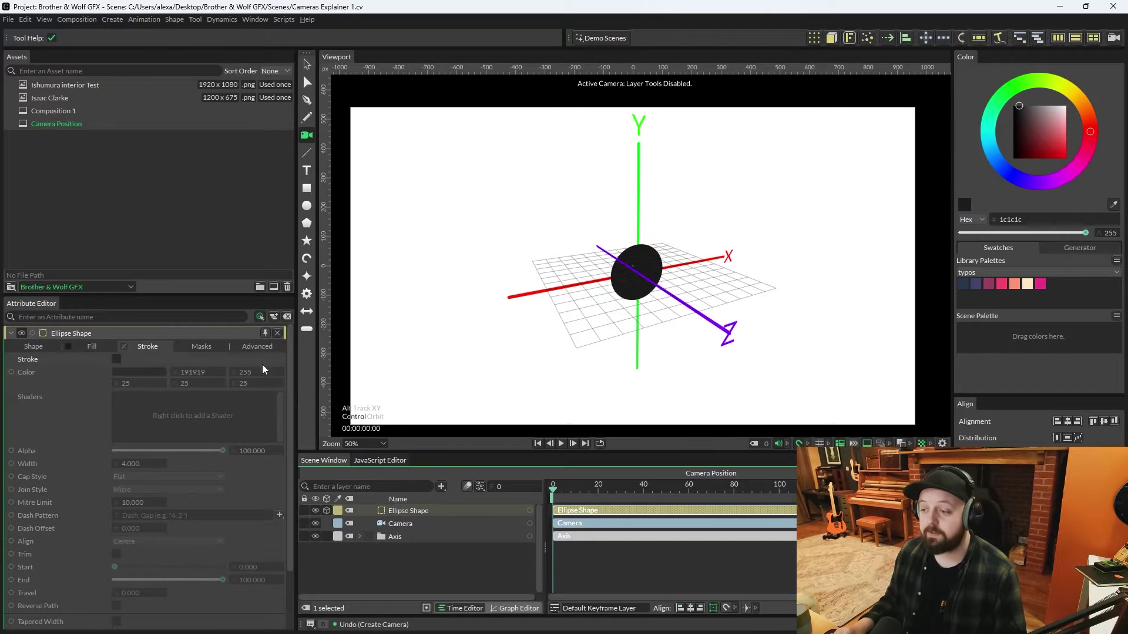
click(260, 347)
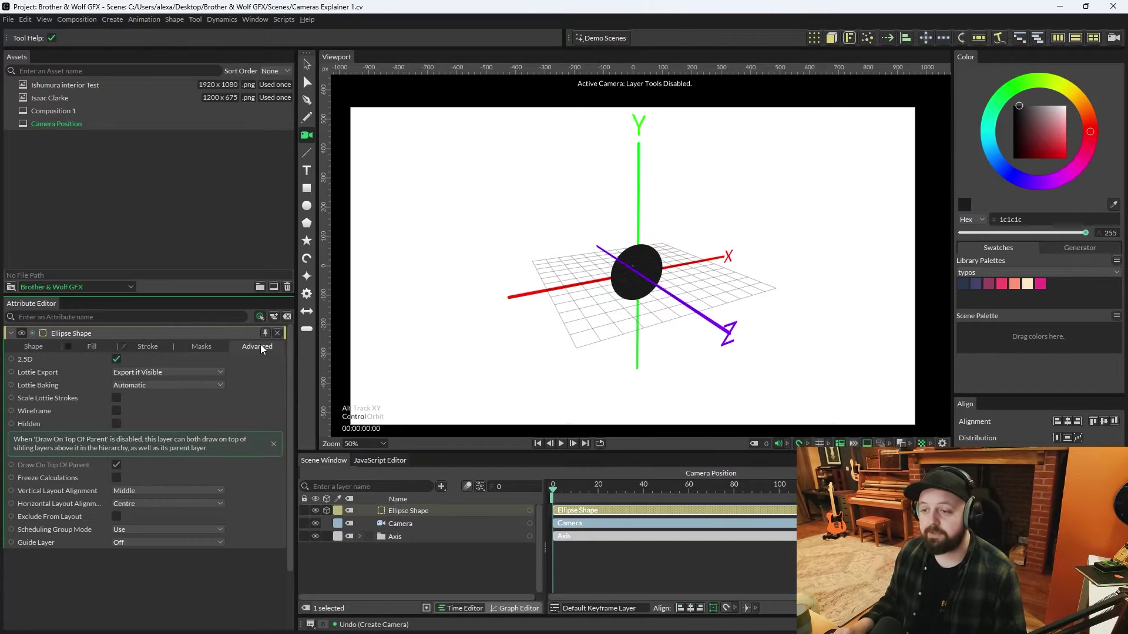
click(35, 347)
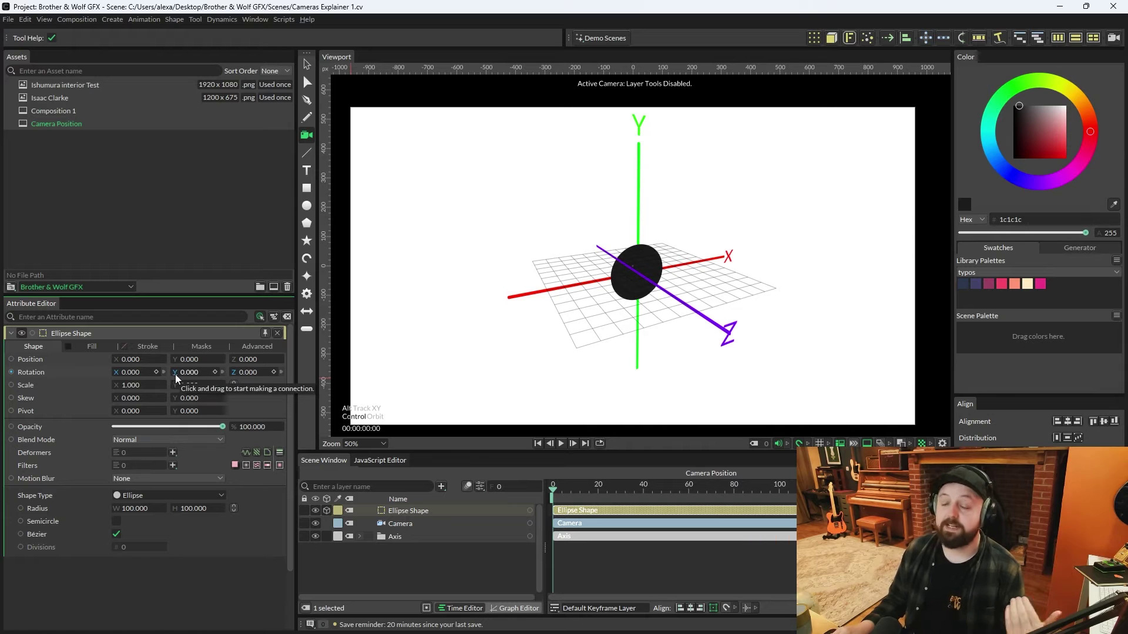
Toggle the ellipse's 3D mode off and on, then move it forward along Z
drag(200, 293, 200, 233)
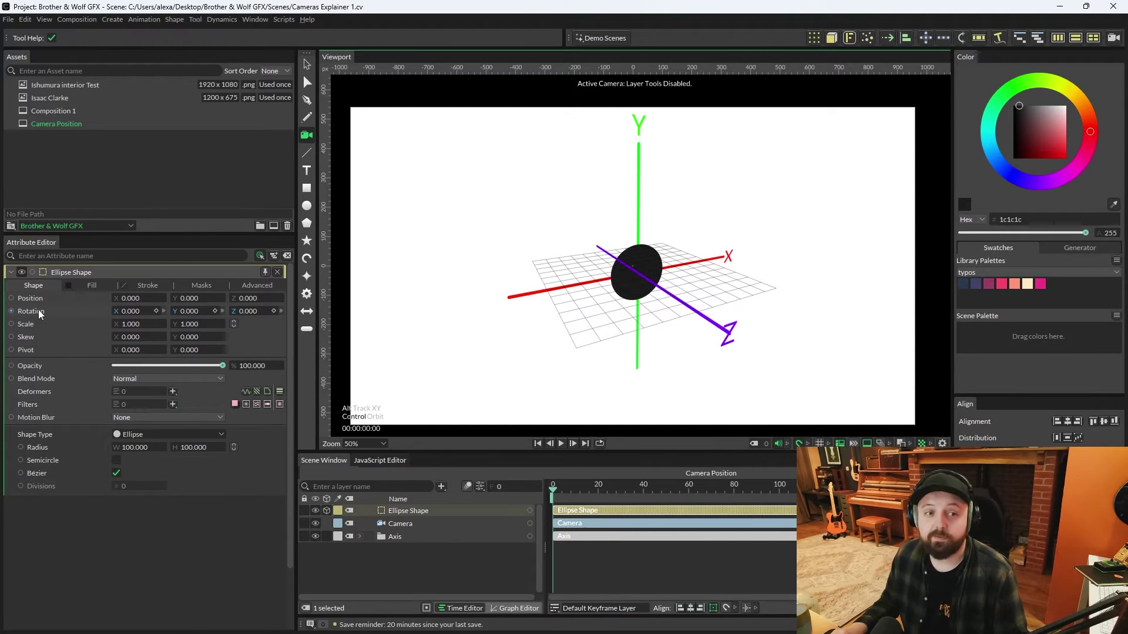
click(327, 511)
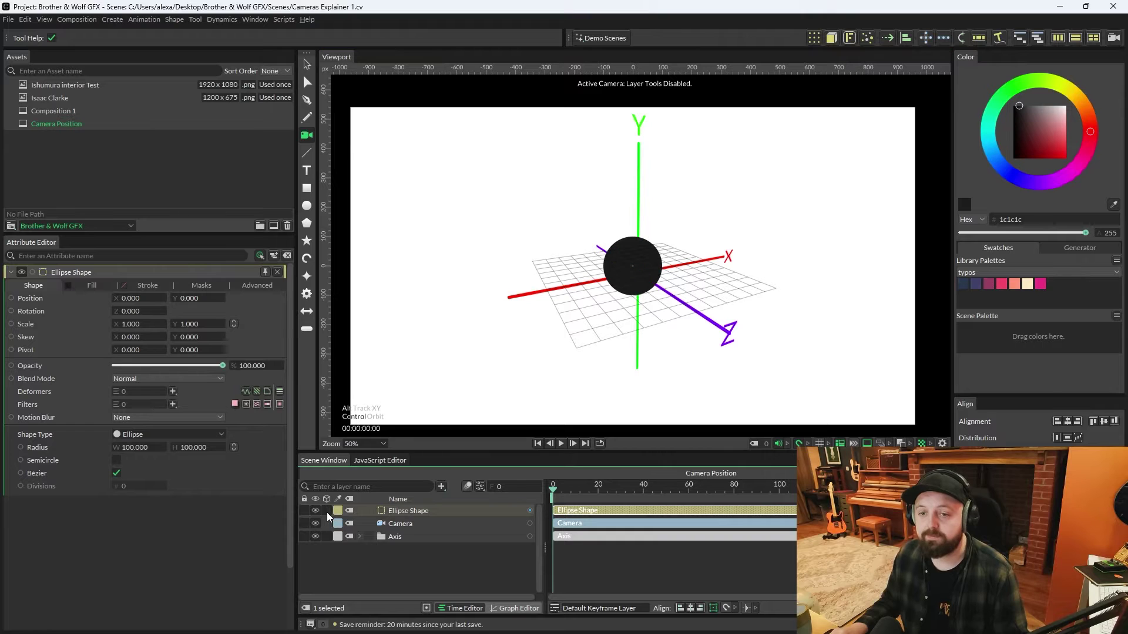
click(327, 511)
click(327, 511)
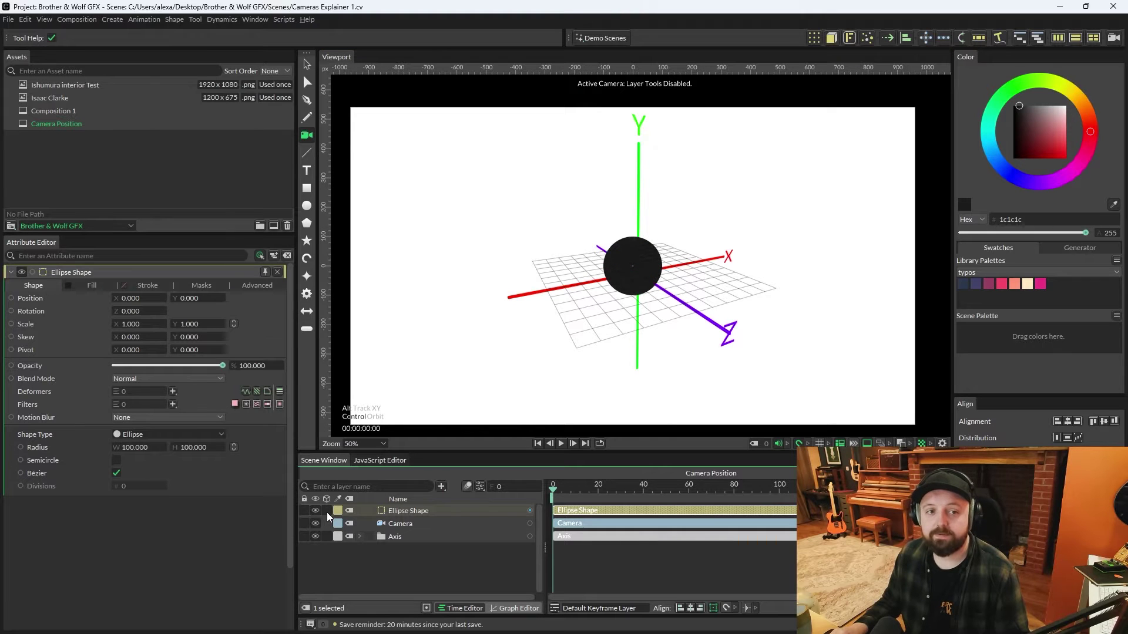
click(327, 511)
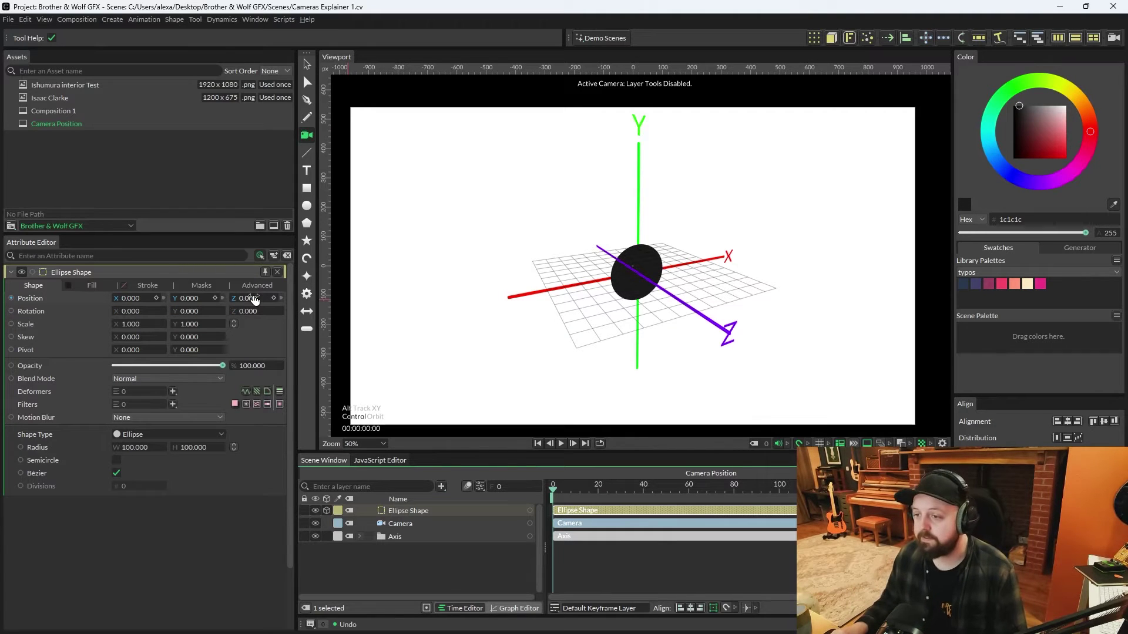
drag(255, 301, 311, 302)
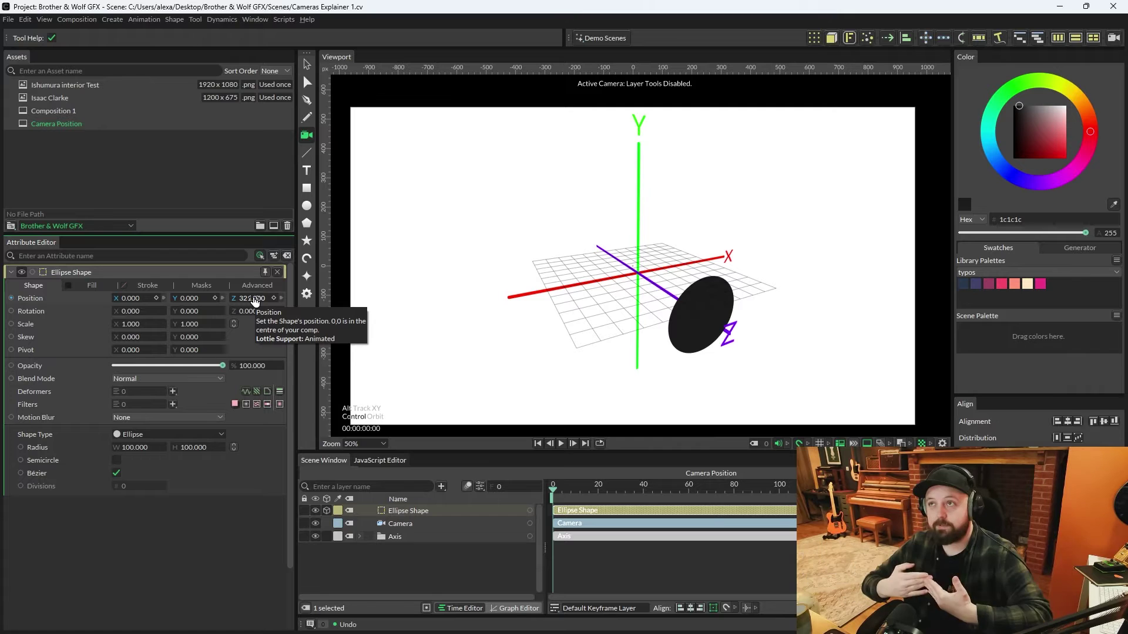
click(402, 523)
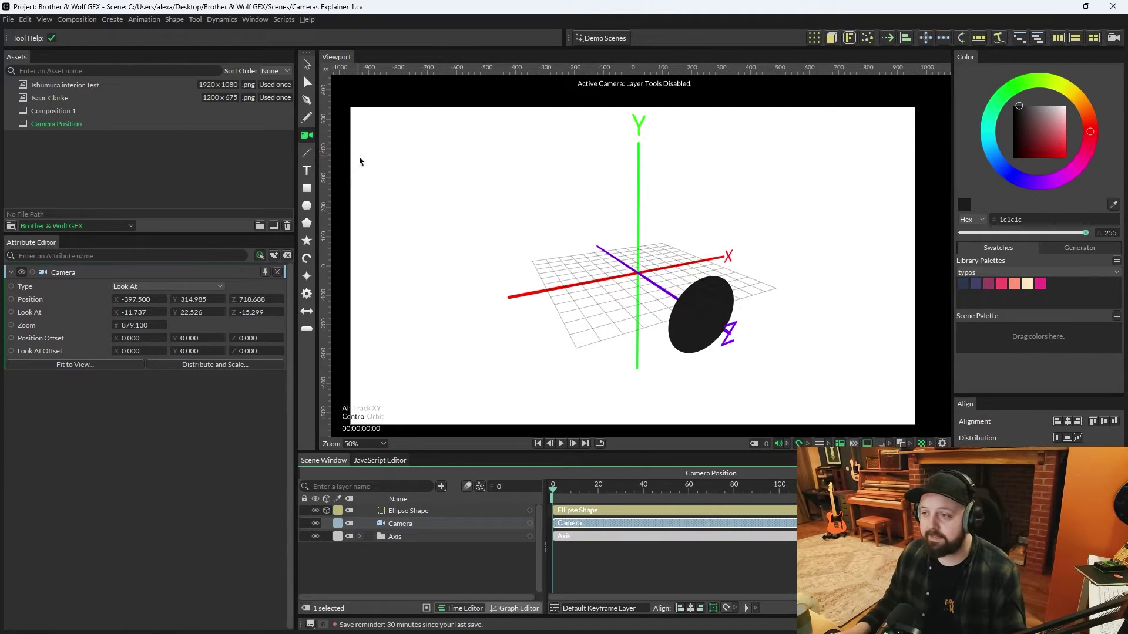
Add Camera 2, delay its clip in the timeline, angle it, and preview the cut
click(307, 135)
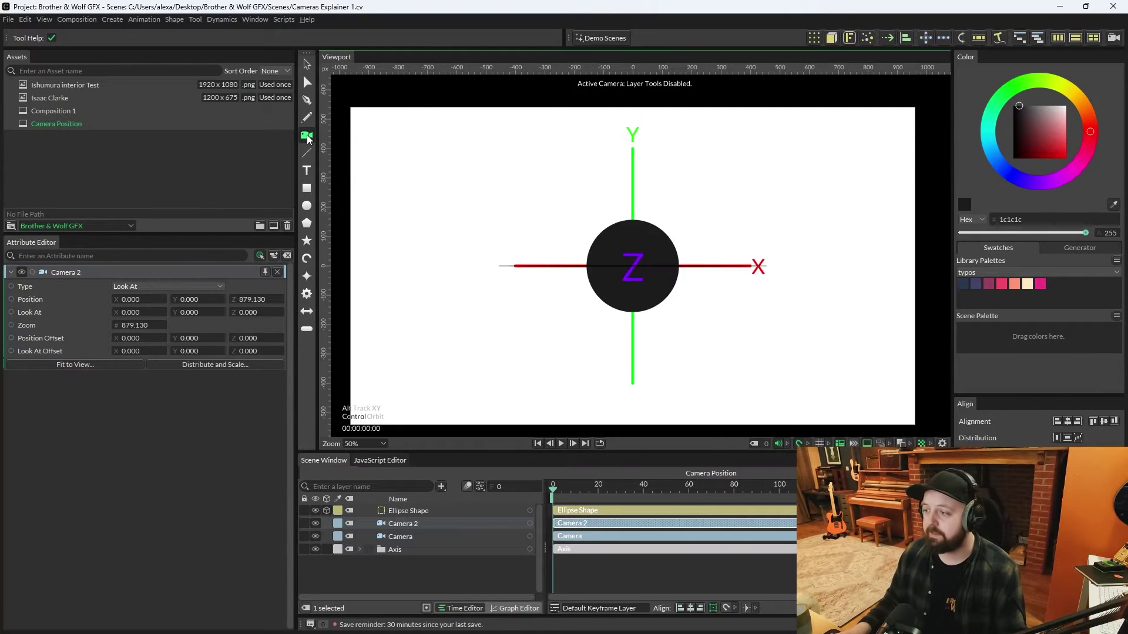
drag(583, 524, 636, 527)
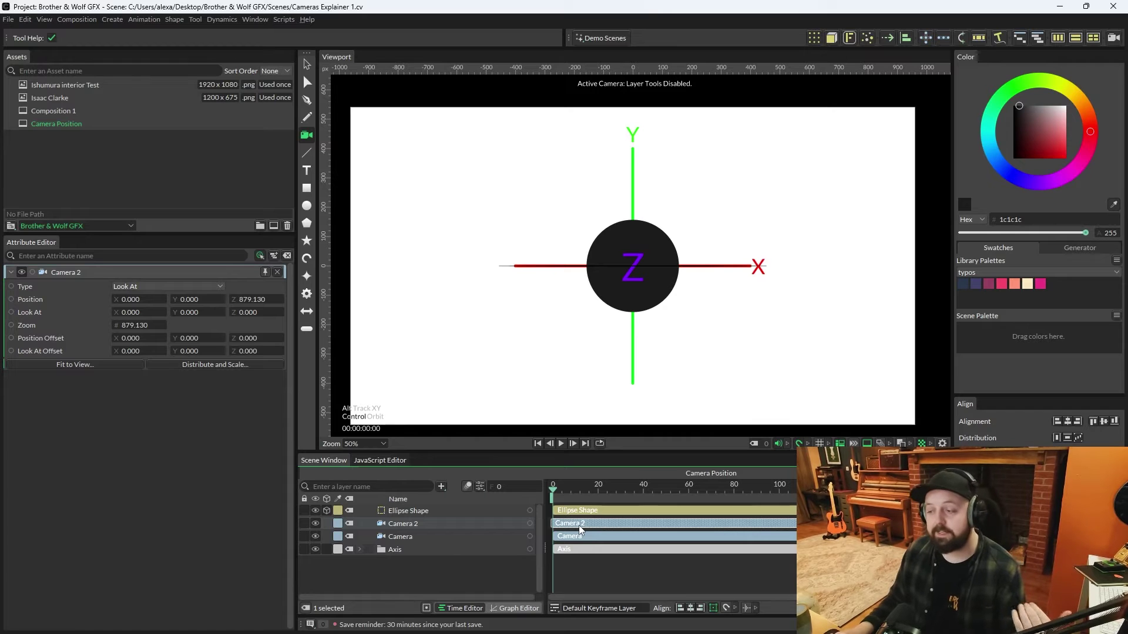
click(579, 525)
click(586, 527)
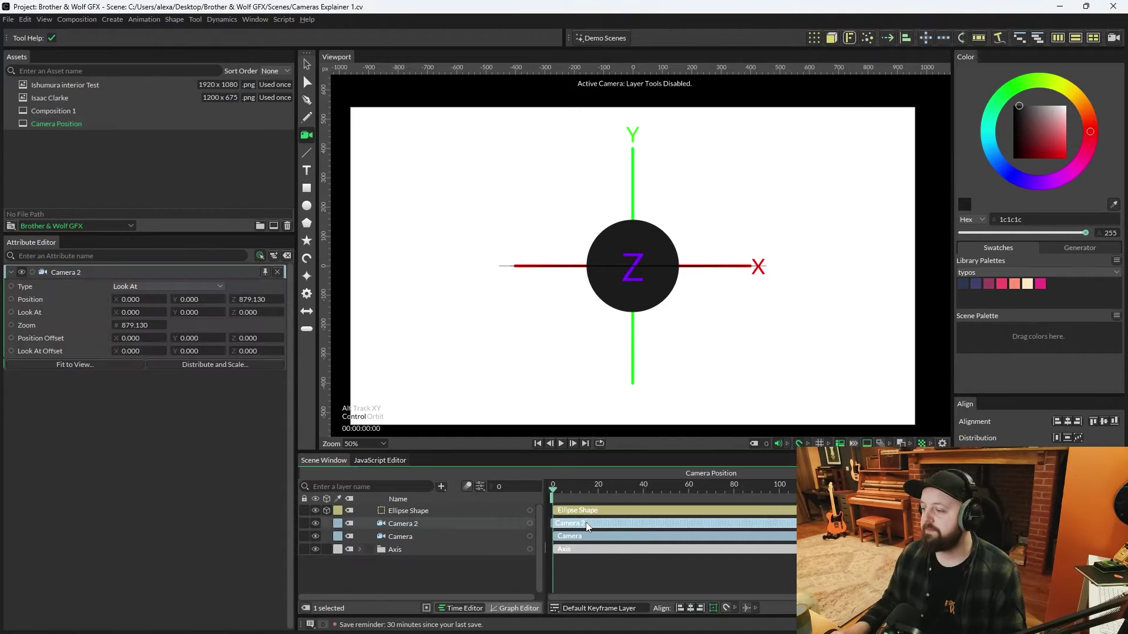
drag(586, 526, 593, 529)
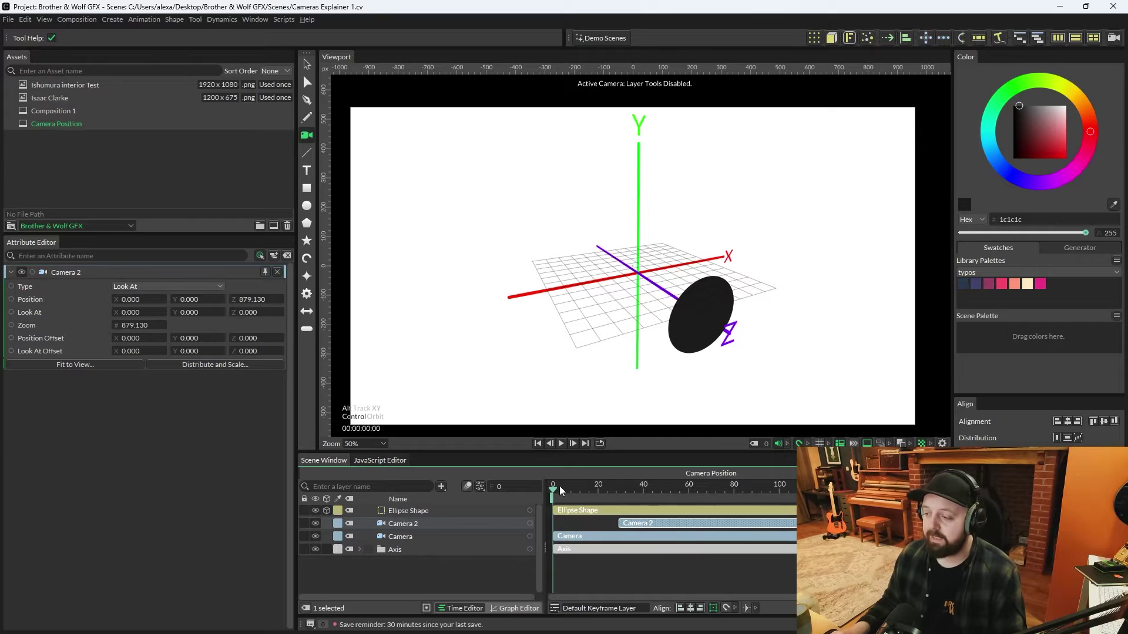
drag(560, 485, 647, 495)
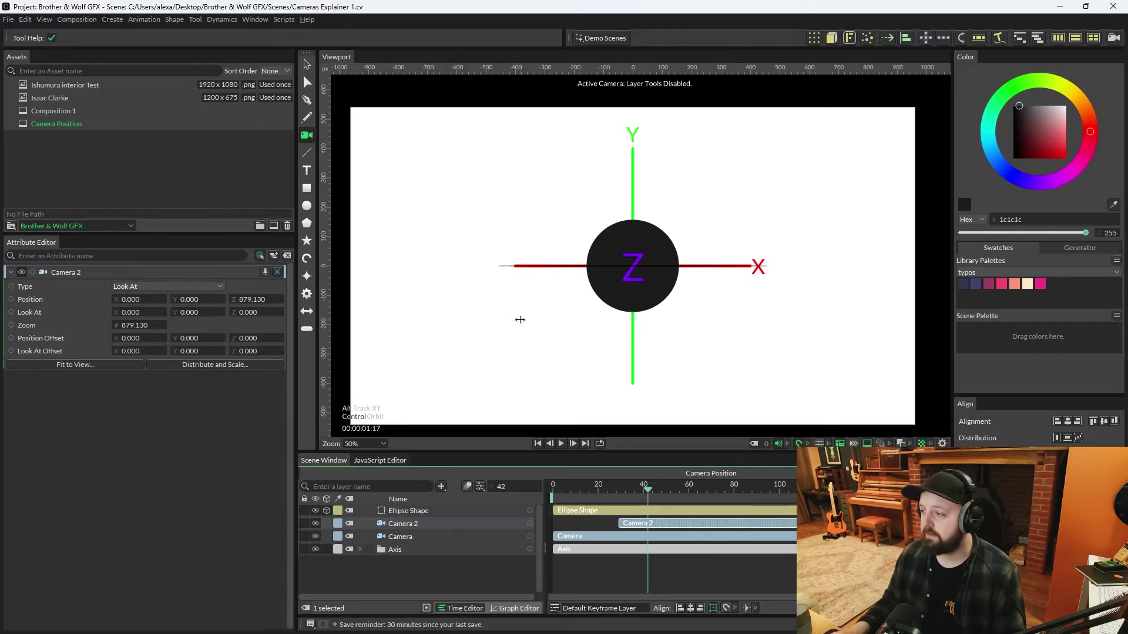
drag(519, 320, 456, 417)
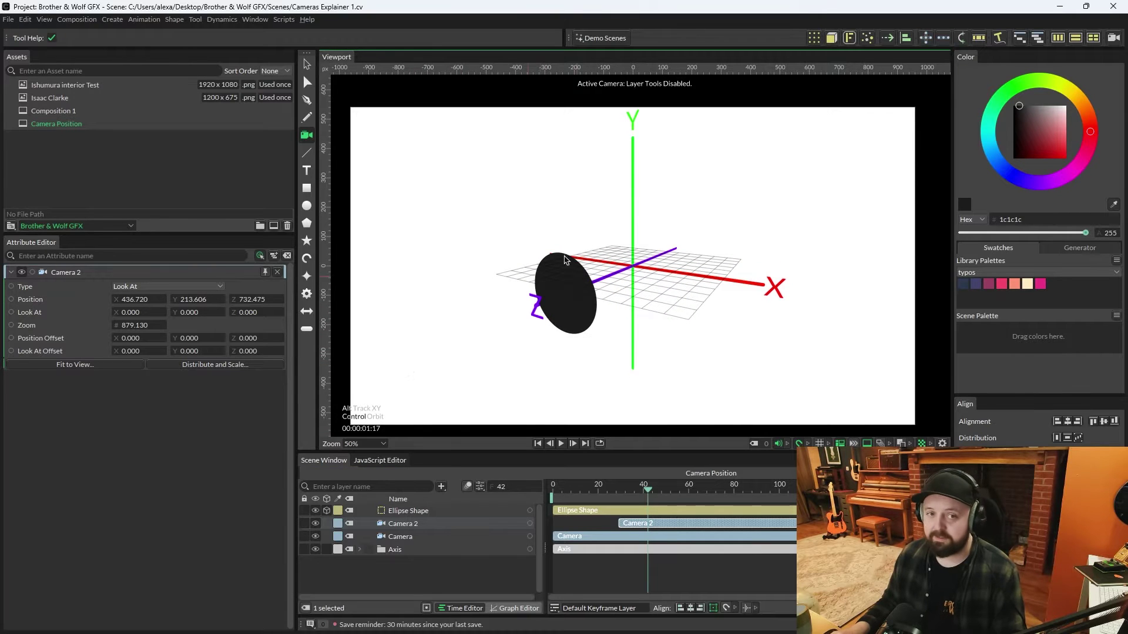
drag(642, 488, 686, 485)
Delete Camera 2 and set the ellipse's Position Z to 0
key(Delete)
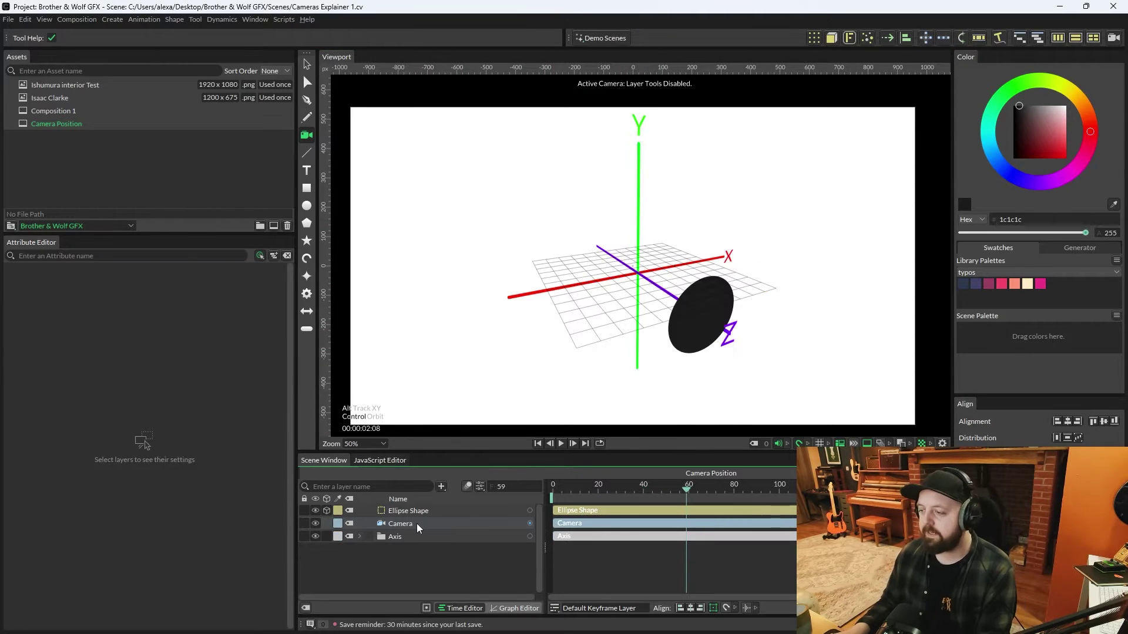
click(417, 524)
click(408, 511)
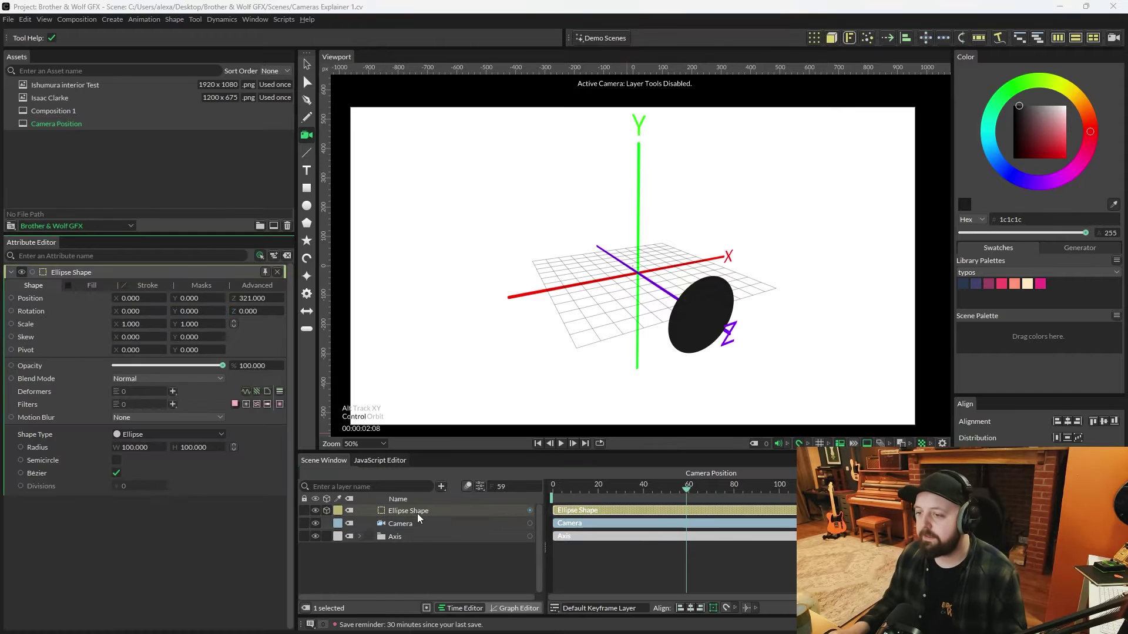
click(261, 298)
text(0)
key(Return)
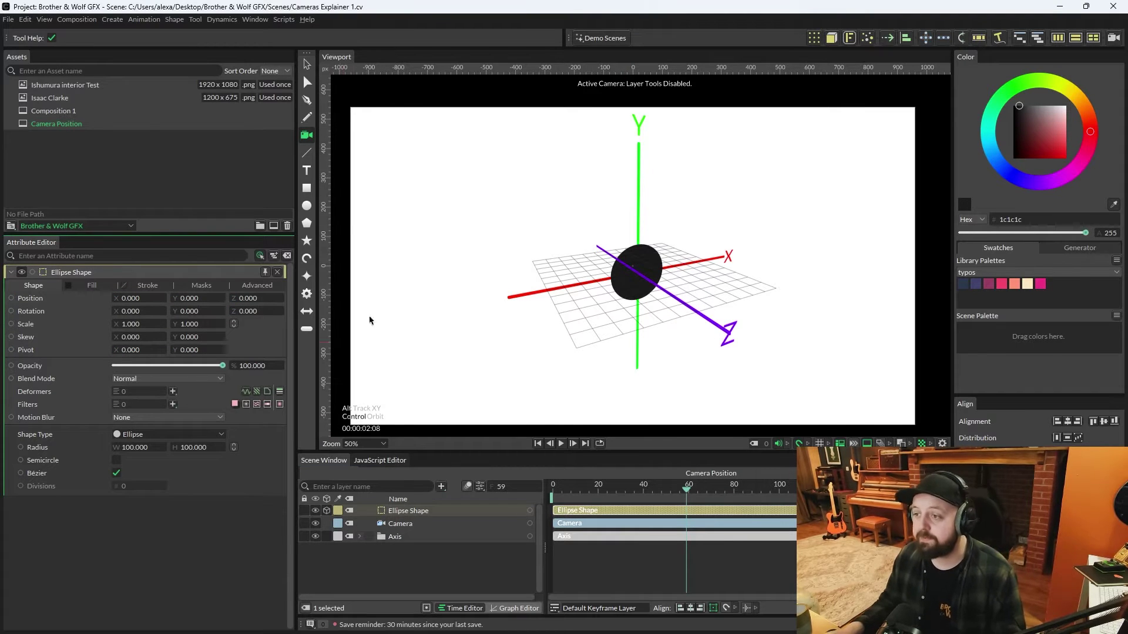
Add a 200×200 Rectangle and move it to Position X 916
click(306, 188)
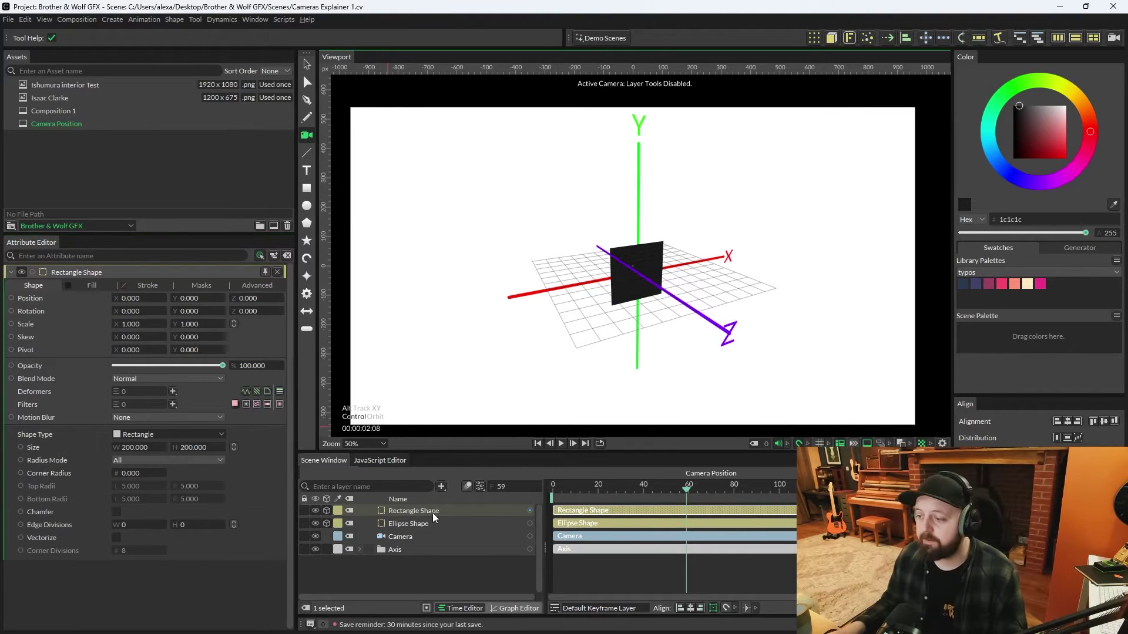
click(441, 503)
click(427, 514)
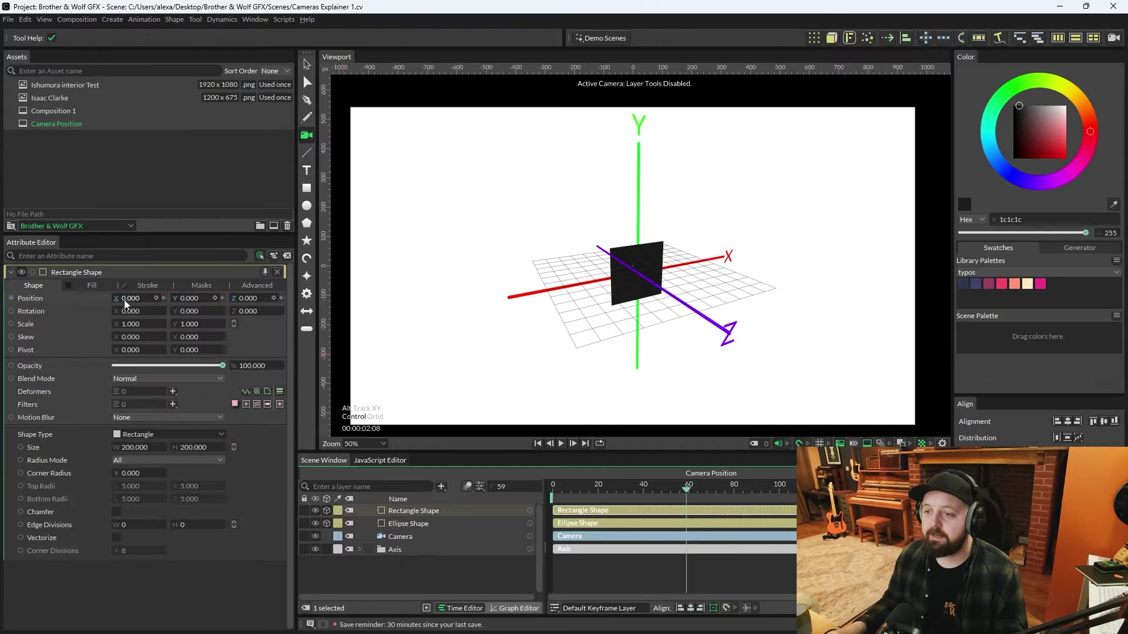
drag(130, 298, 247, 298)
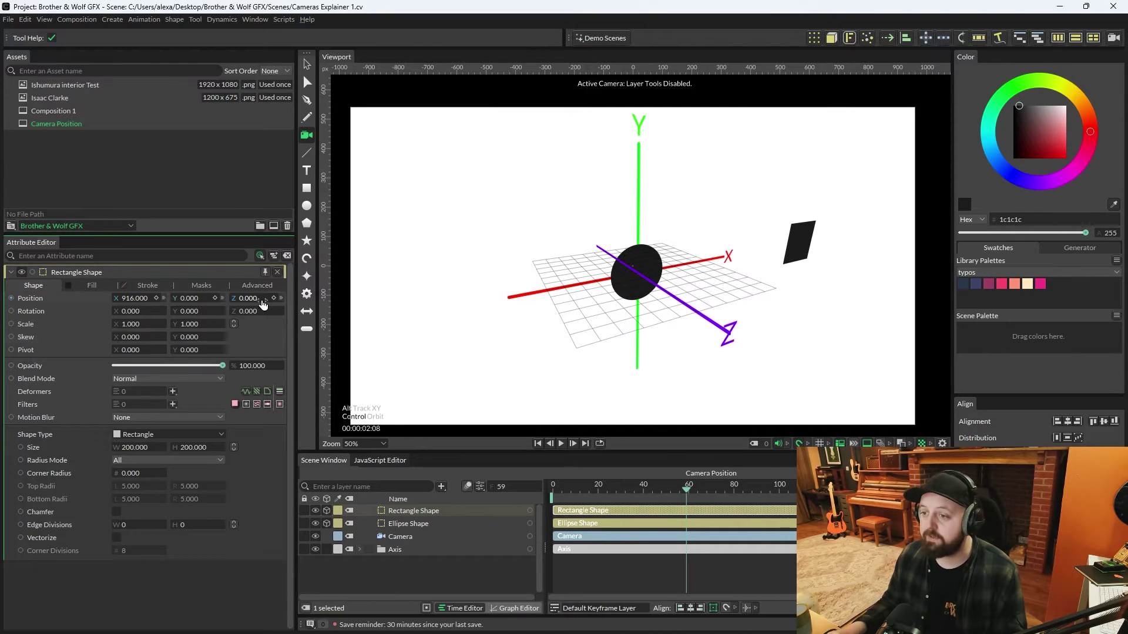
Push the rectangle to Z -500 and open the camera's Fit to View dialog with Margin 100
drag(259, 301, 340, 301)
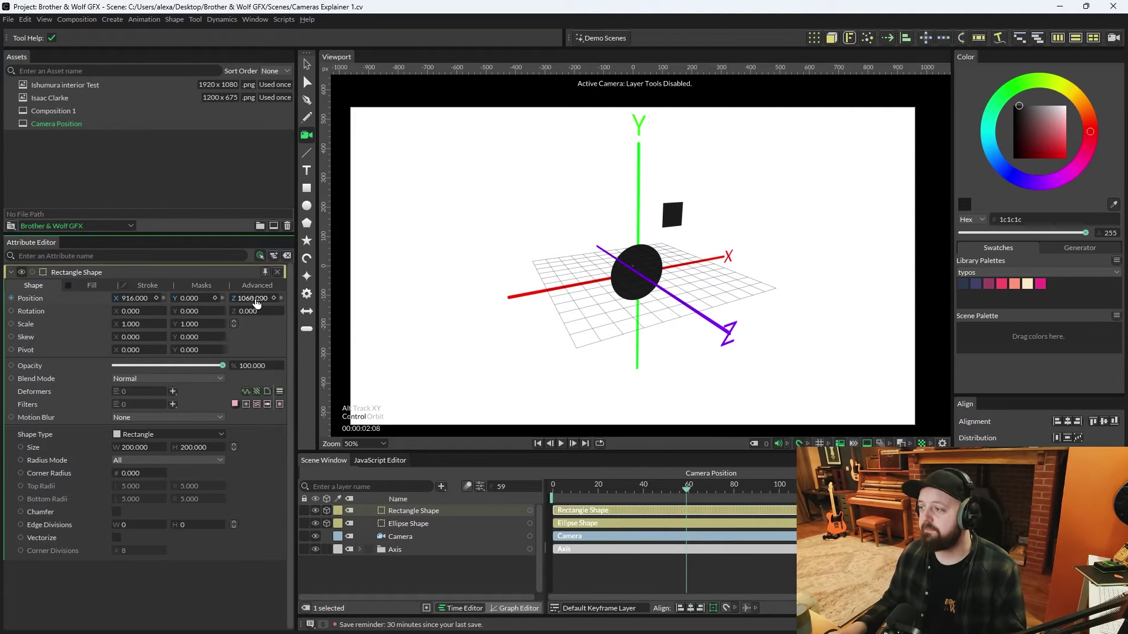
click(408, 523)
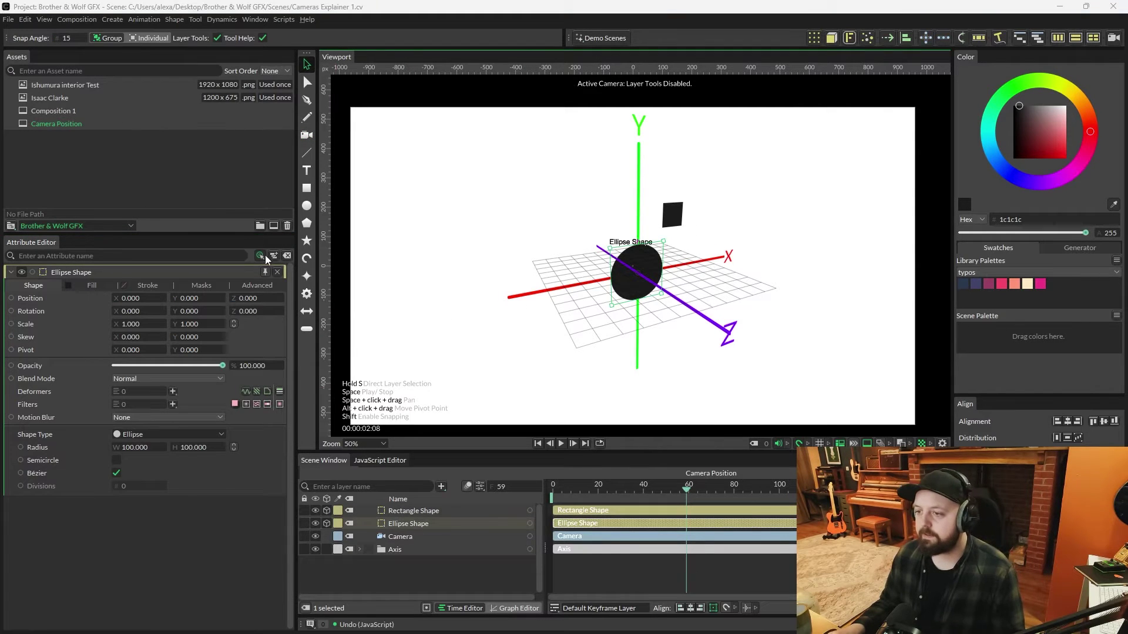
click(417, 538)
click(277, 381)
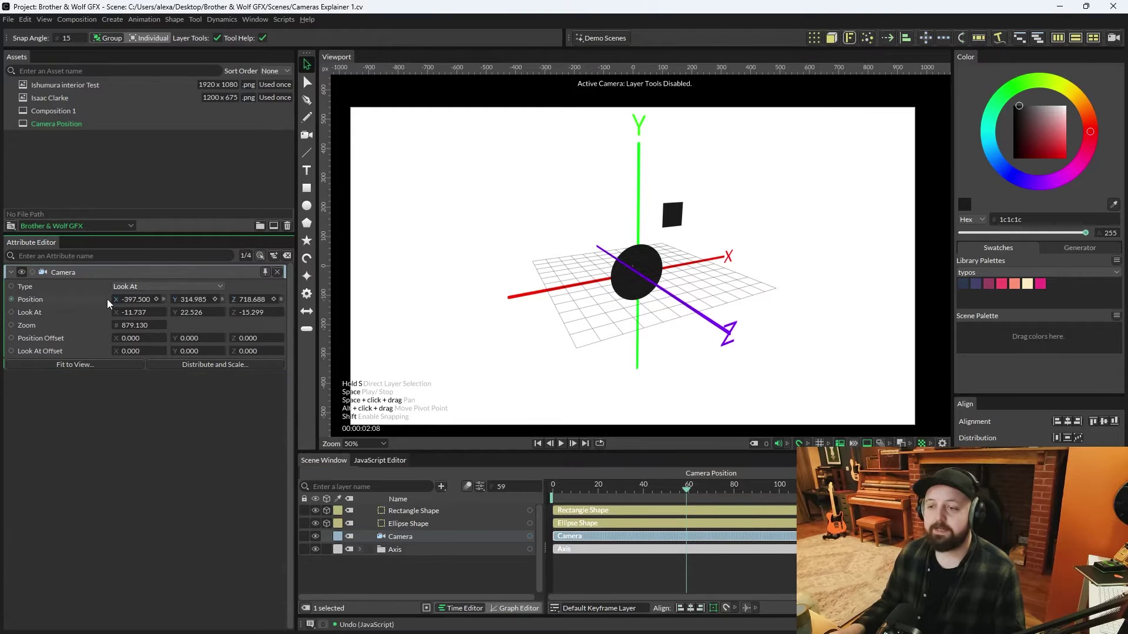
click(68, 364)
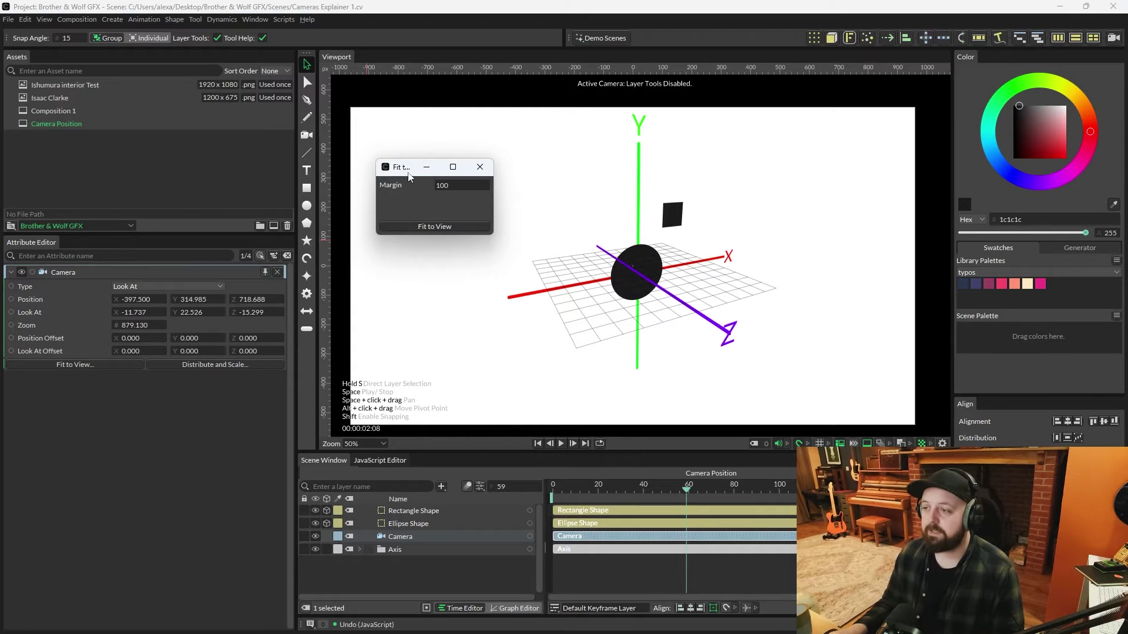
drag(408, 175, 381, 174)
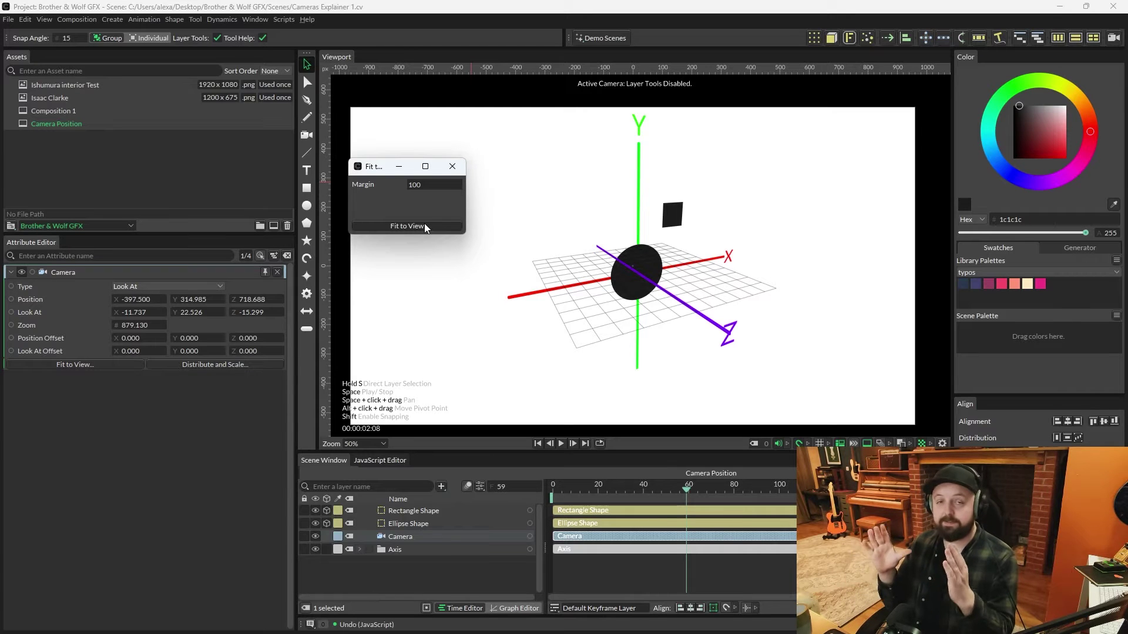
Fit the camera to the ellipse and keyframe it at frame 59
click(423, 526)
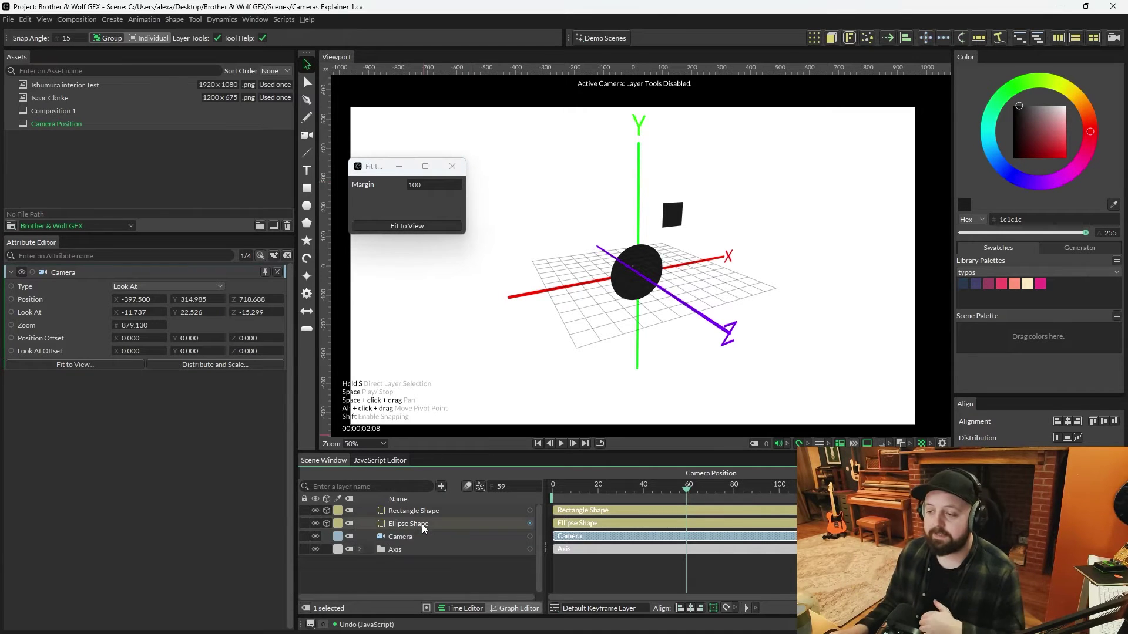
click(401, 226)
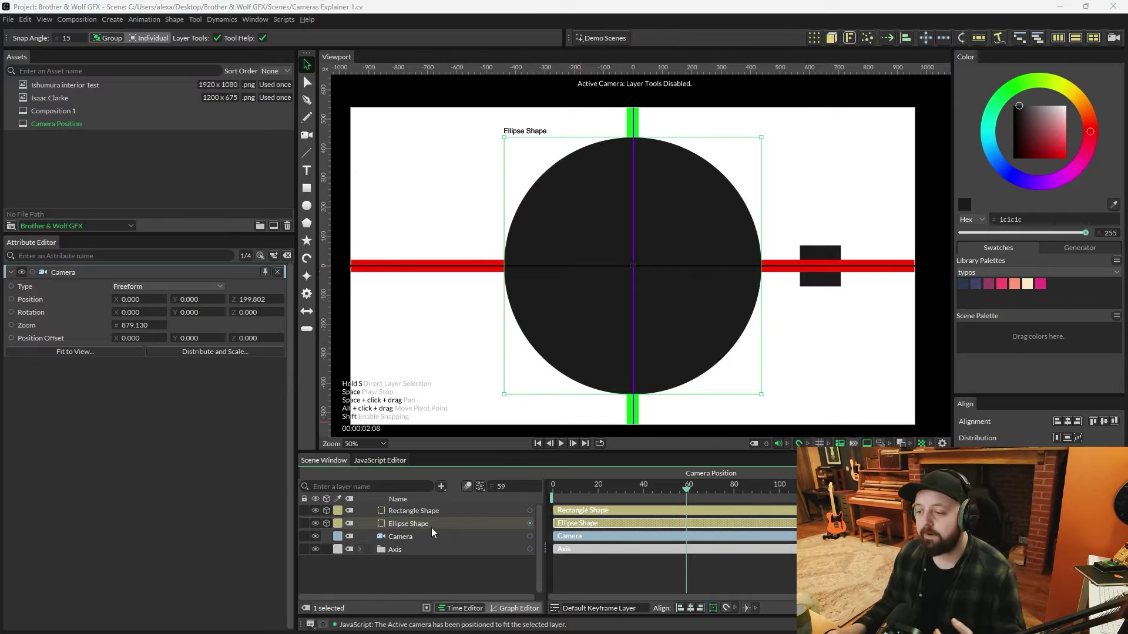
click(414, 538)
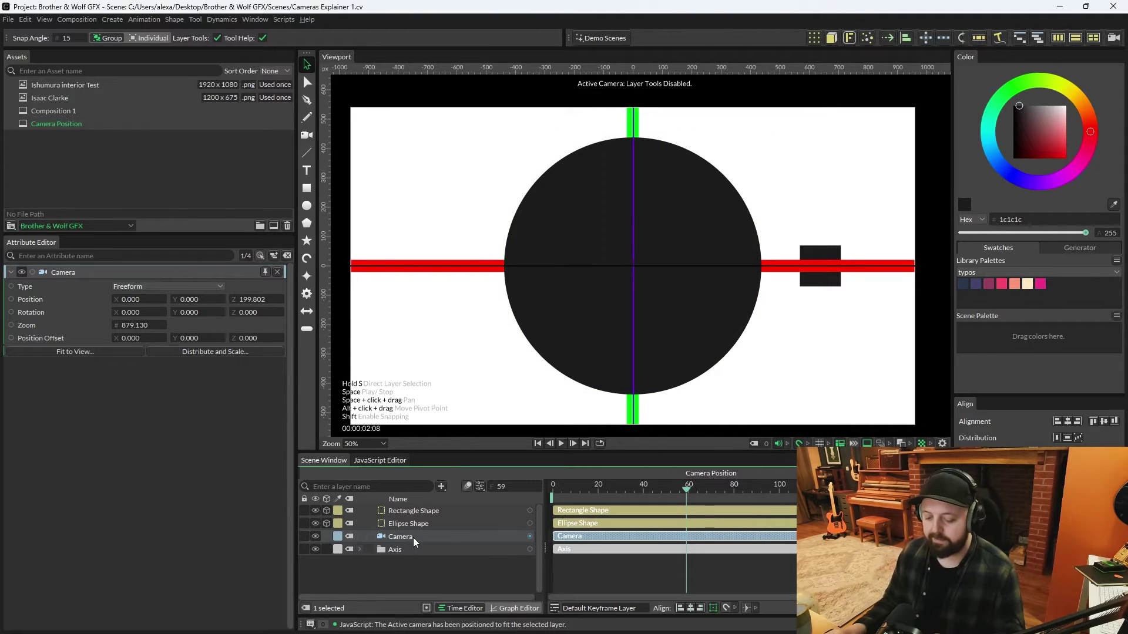
key(k)
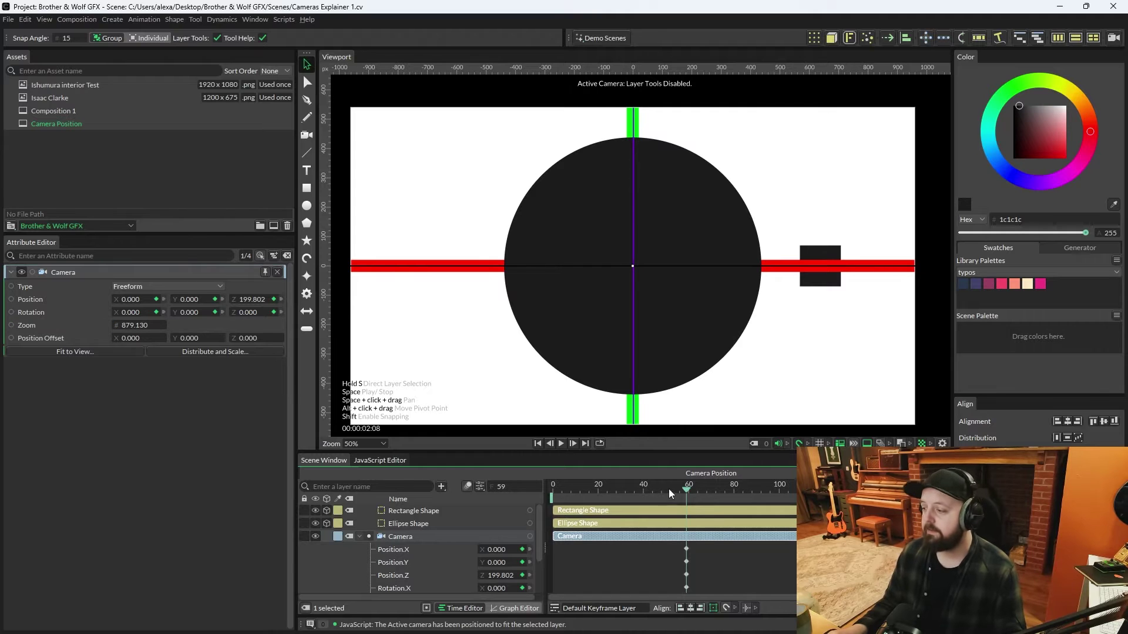
At frame 92, fit the camera to frame the rectangle
drag(685, 490, 760, 495)
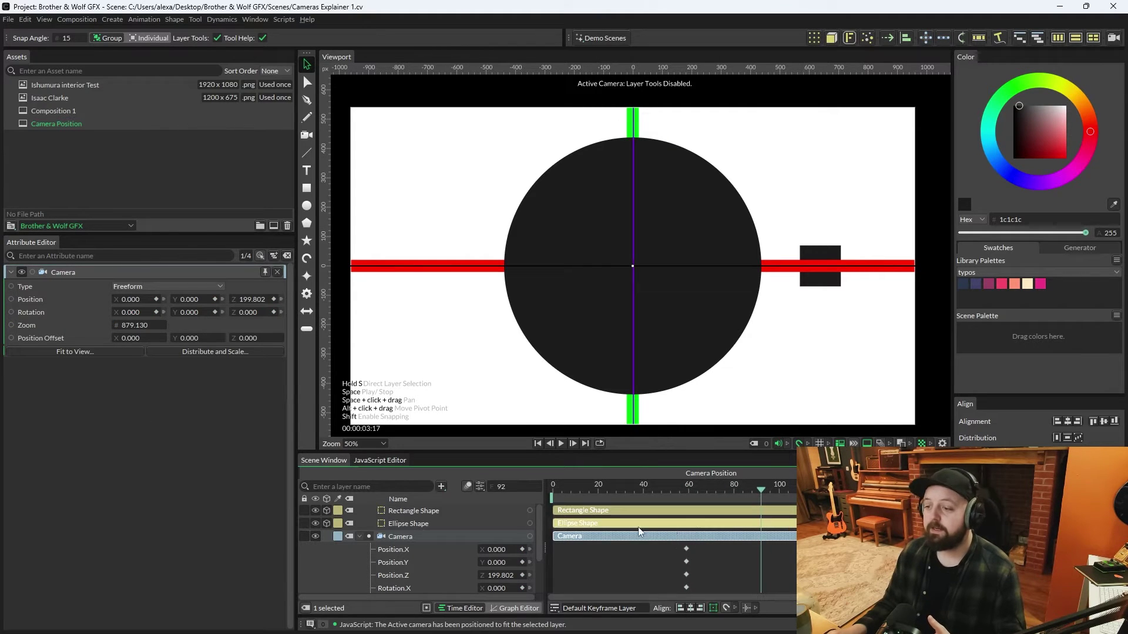
click(424, 512)
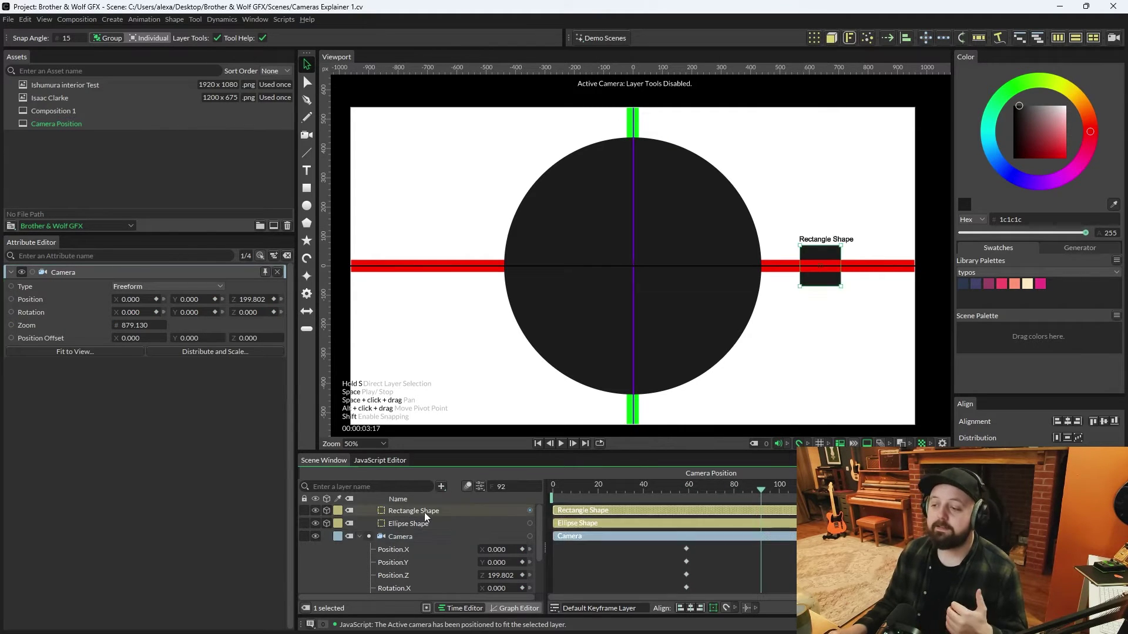
click(69, 351)
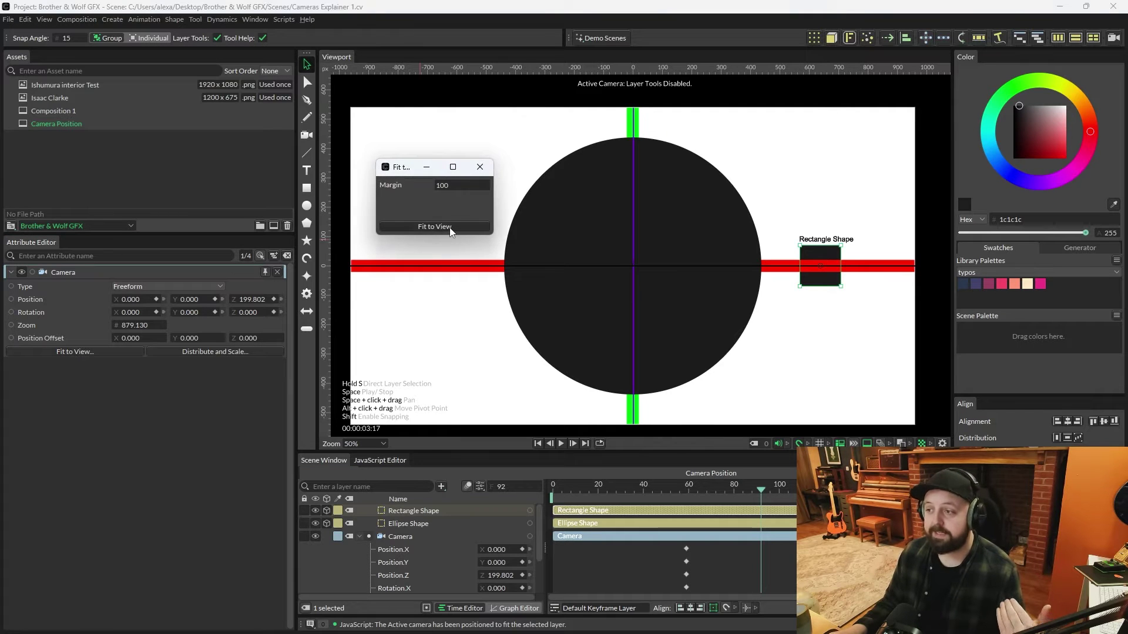
click(450, 227)
drag(652, 452, 710, 457)
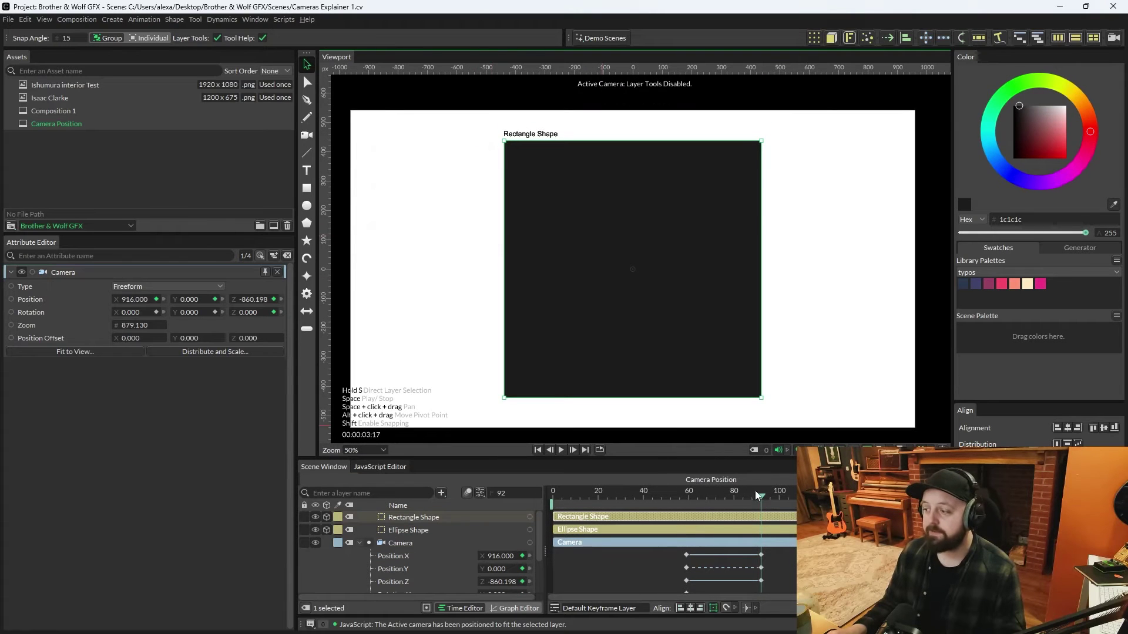
Hide the Axis guides and play back the camera move
drag(760, 497, 683, 499)
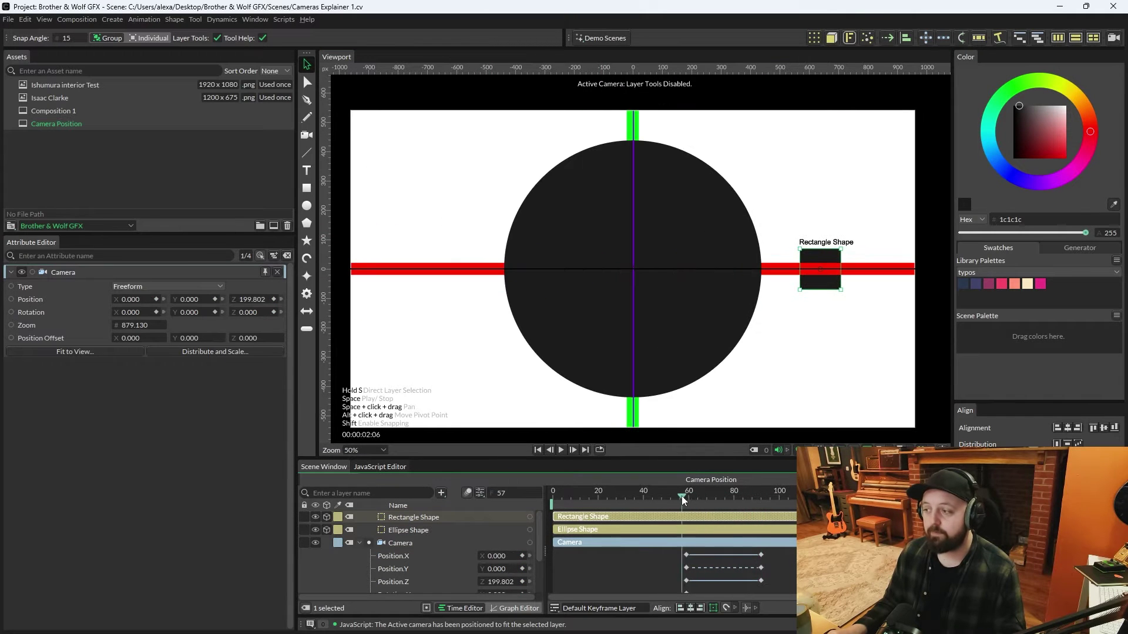
click(359, 543)
click(316, 555)
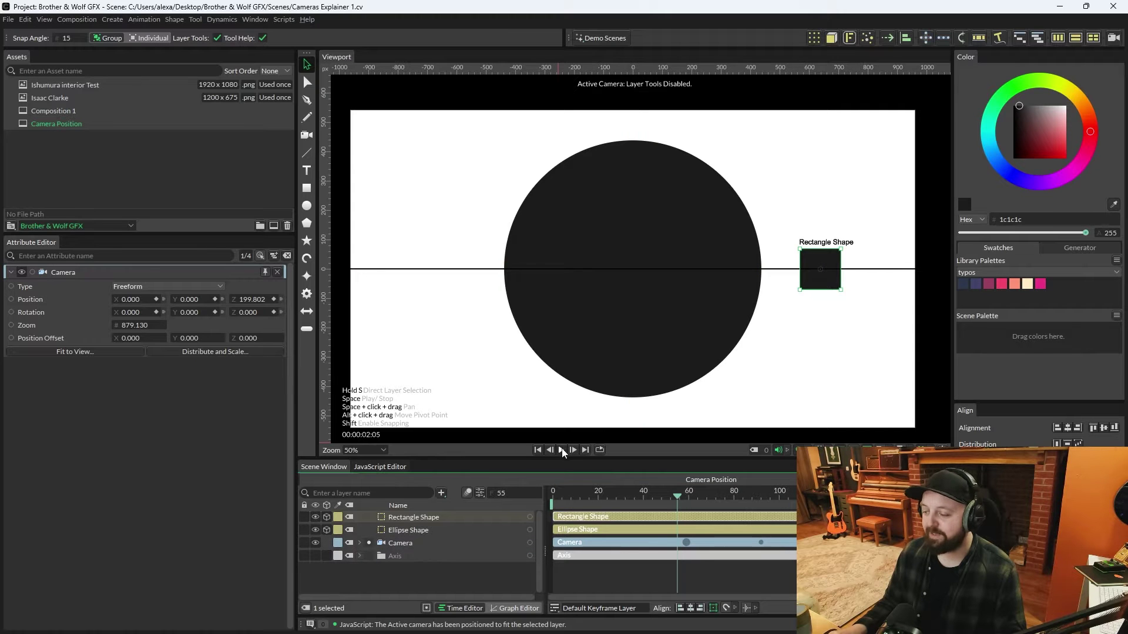
click(562, 450)
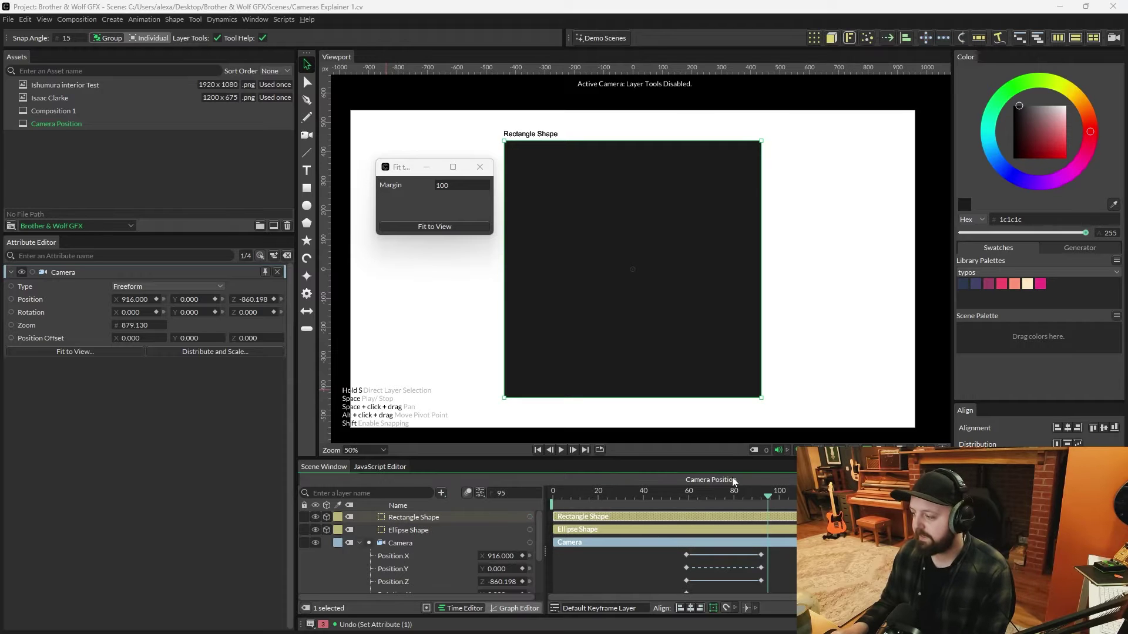
drag(734, 461, 735, 395)
Undo the frame-92 camera keys and delete the rectangle
key(ctrl+z)
click(423, 451)
key(Delete)
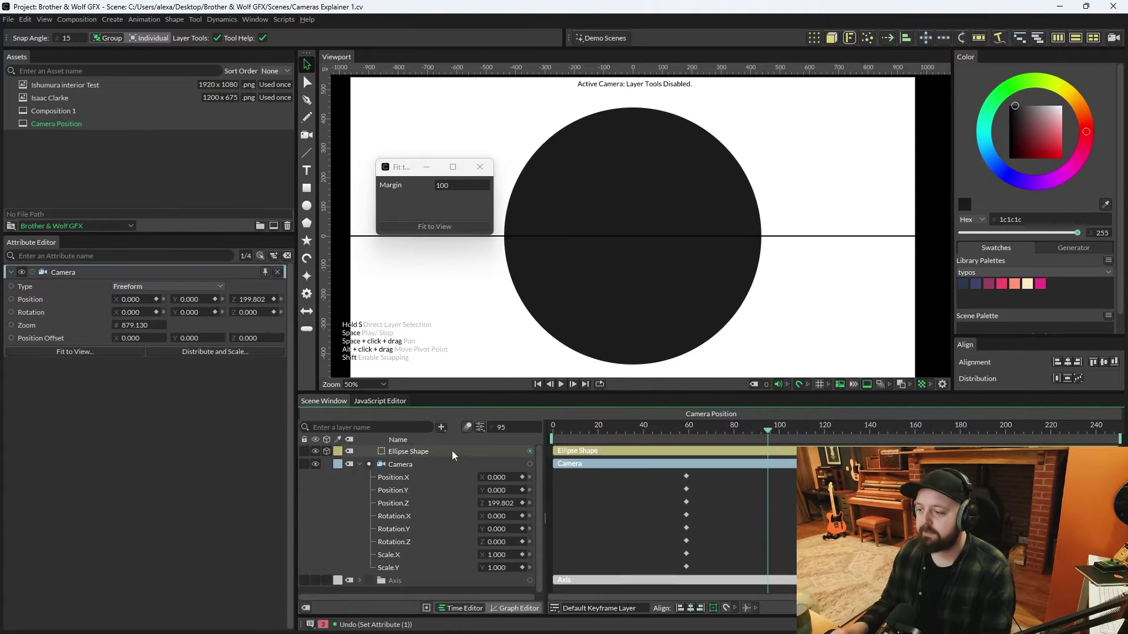
Add a 'Cavalry' text layer rotated 90° on Z with centre and middle alignment
click(307, 170)
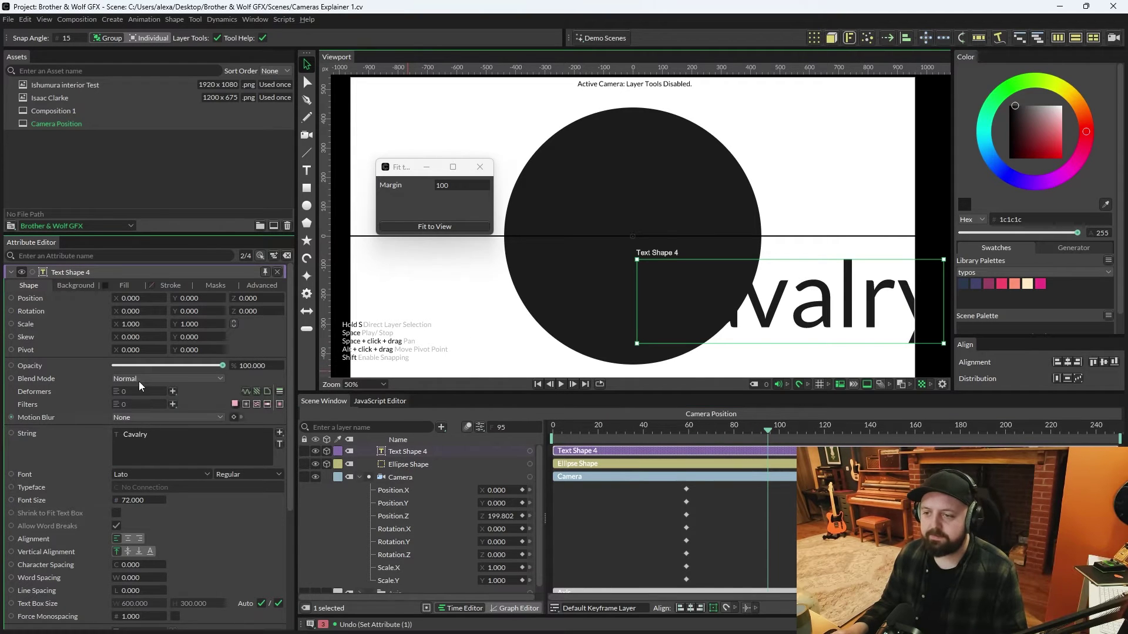
drag(247, 311, 226, 311)
click(251, 312)
text(90)
key(Return)
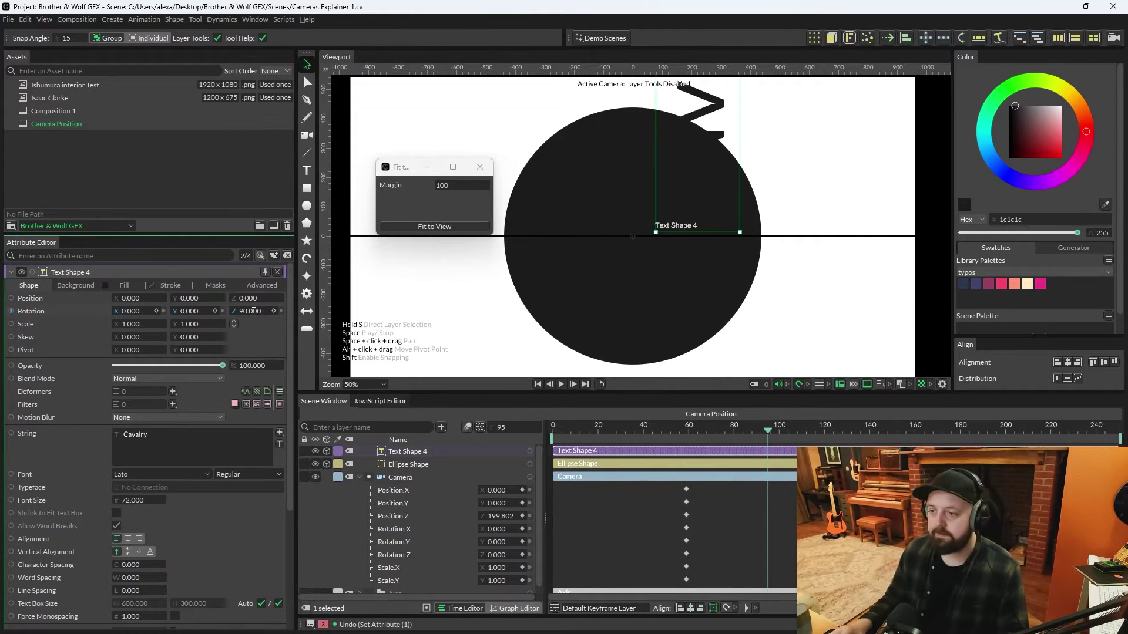
click(128, 539)
click(129, 552)
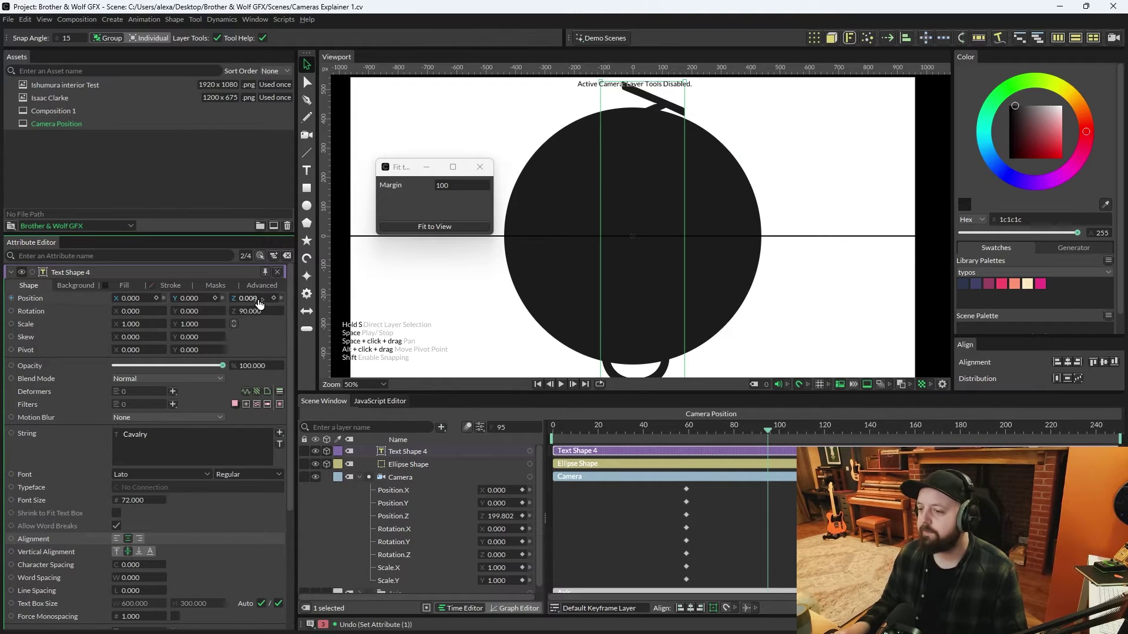
Position the text at about X 361, Z -403 beside the ellipse
drag(259, 303, 238, 303)
mouse_move(133, 298)
mouse_down()
mouse_move(167, 298)
mouse_move(144, 298)
mouse_up()
drag(253, 299, 233, 298)
click(414, 476)
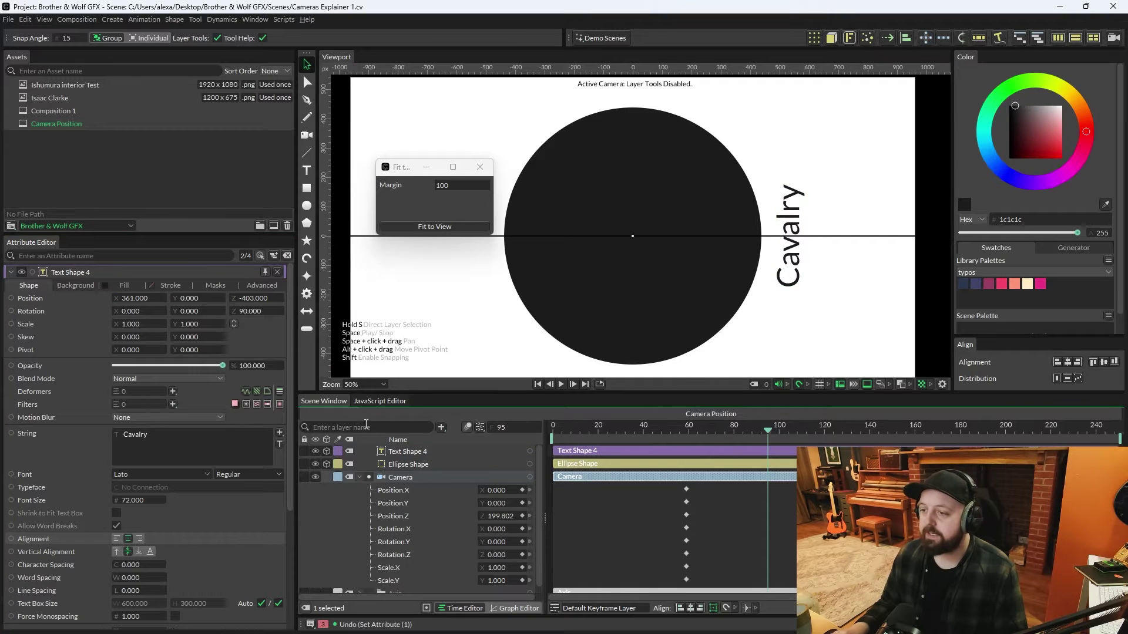
Fit the camera onto the Cavalry text layer, keying it head-on at Z rotation -90
click(277, 272)
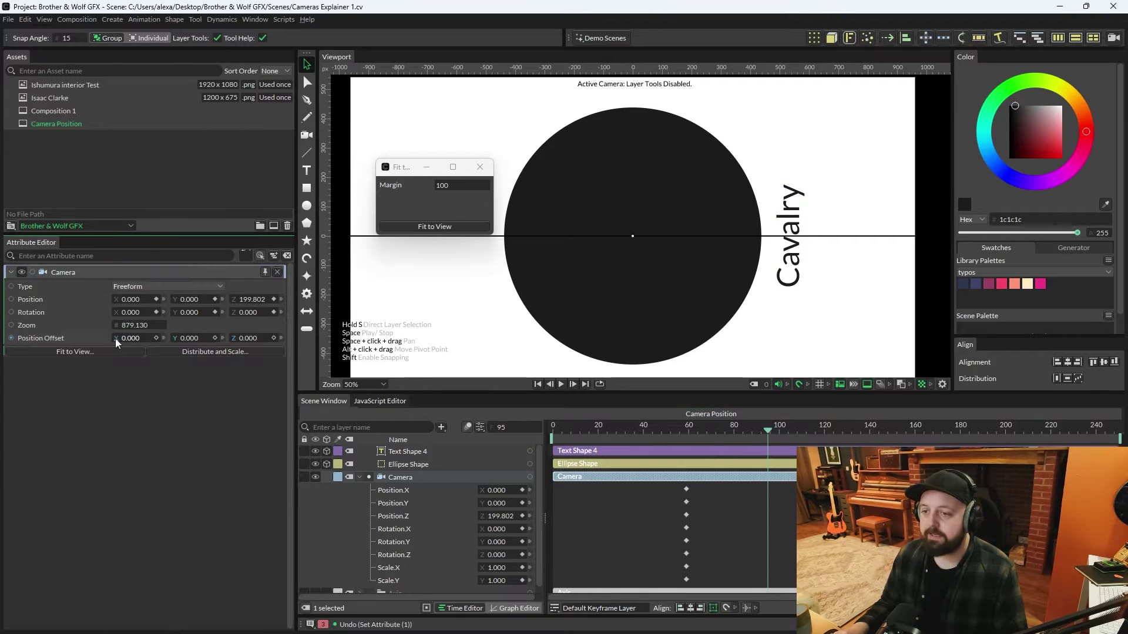
click(421, 450)
click(434, 227)
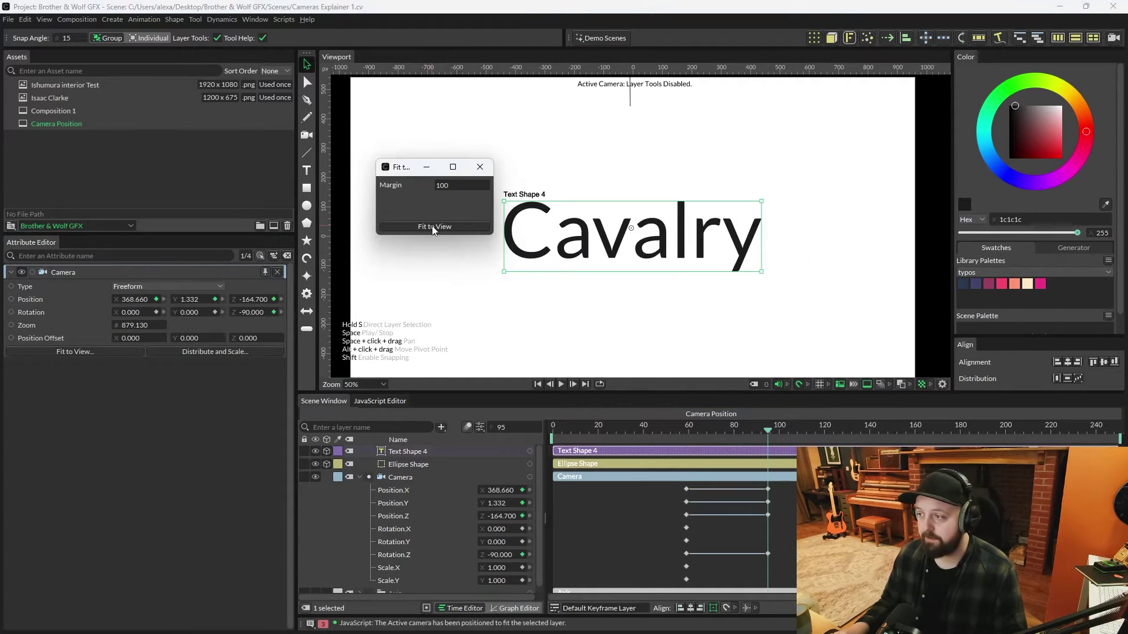
Scrub the timeline and play back the camera swing to the Cavalry text
mouse_move(765, 431)
mouse_down()
mouse_move(685, 432)
mouse_move(769, 441)
mouse_up()
click(827, 384)
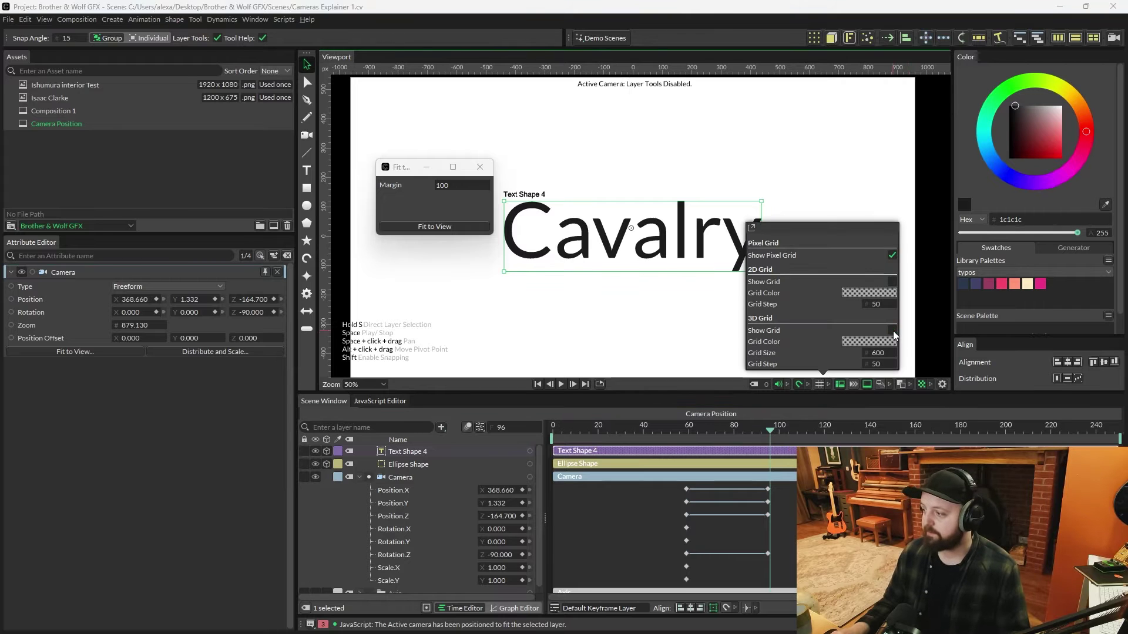
drag(758, 430, 720, 428)
key(space)
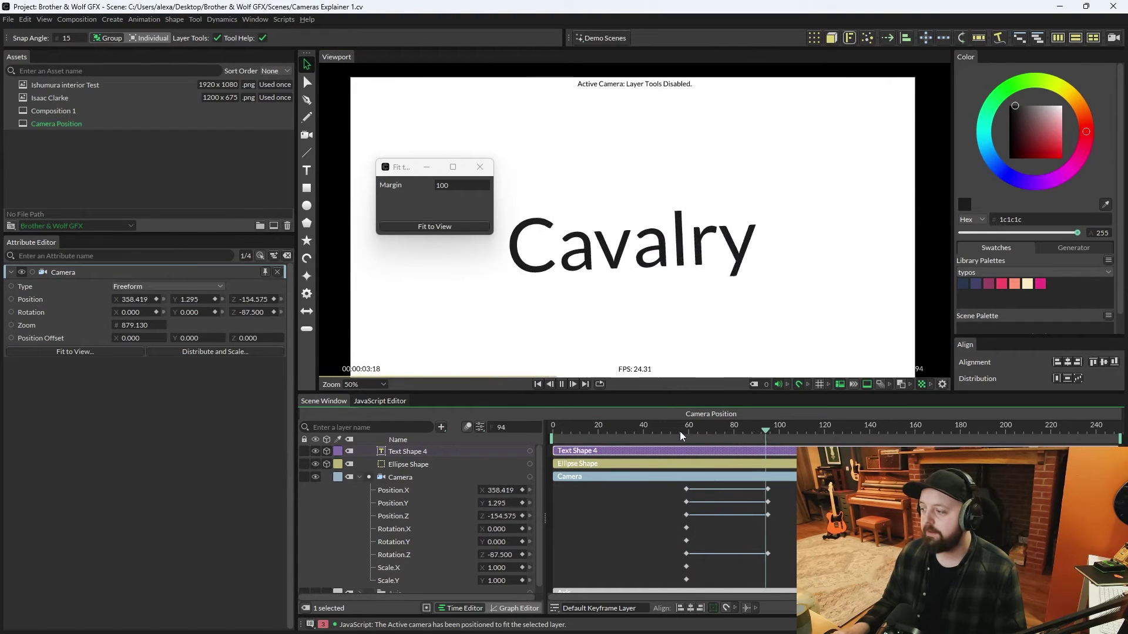
key(space)
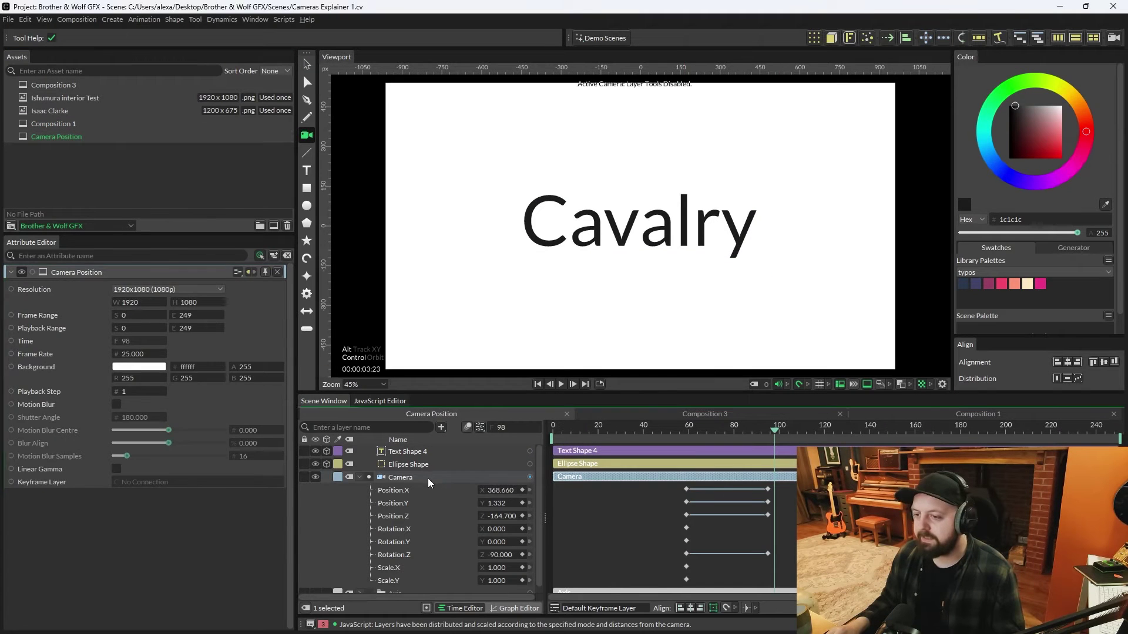
Create and open Composition 3, then add rectangle, ellipse, polygon and star shapes
click(427, 478)
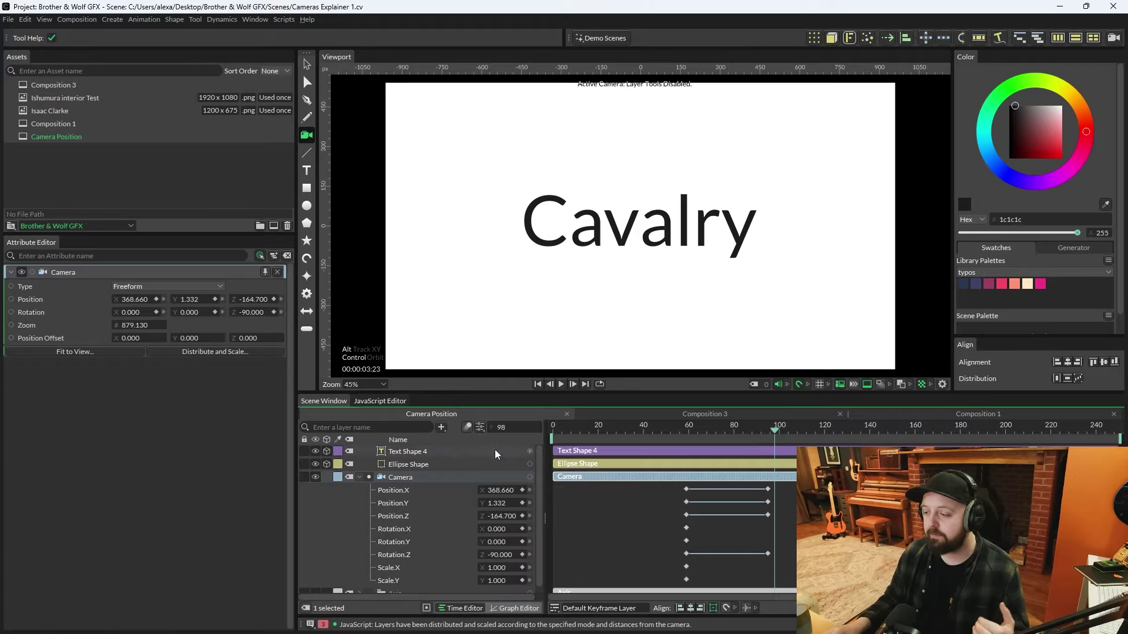
double_click(84, 86)
click(387, 527)
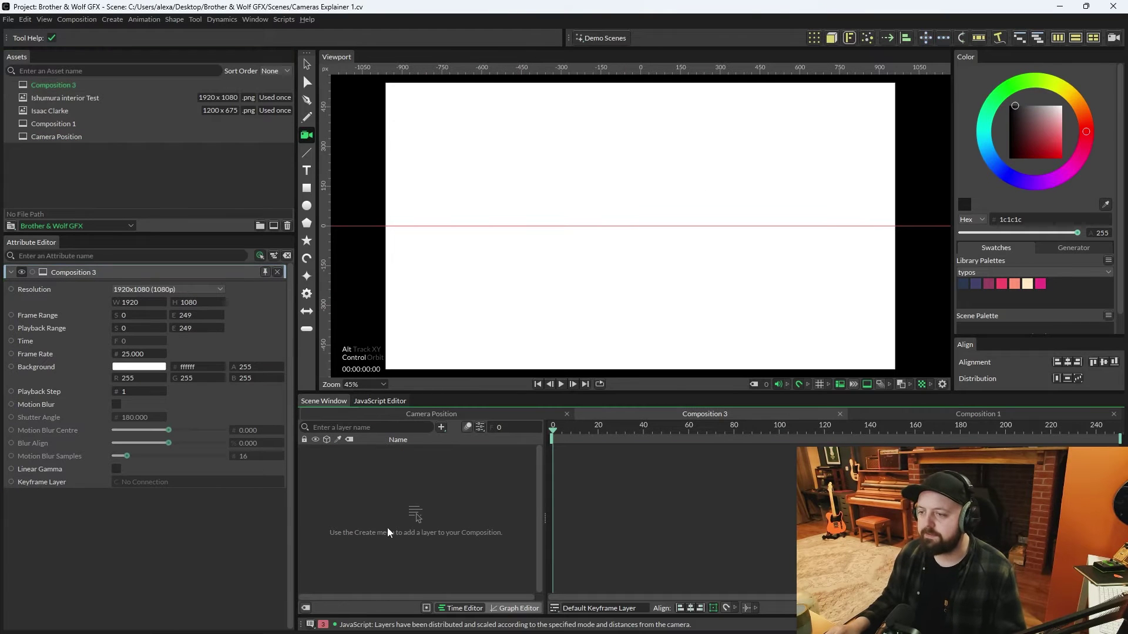
click(307, 188)
click(306, 206)
click(306, 223)
click(307, 240)
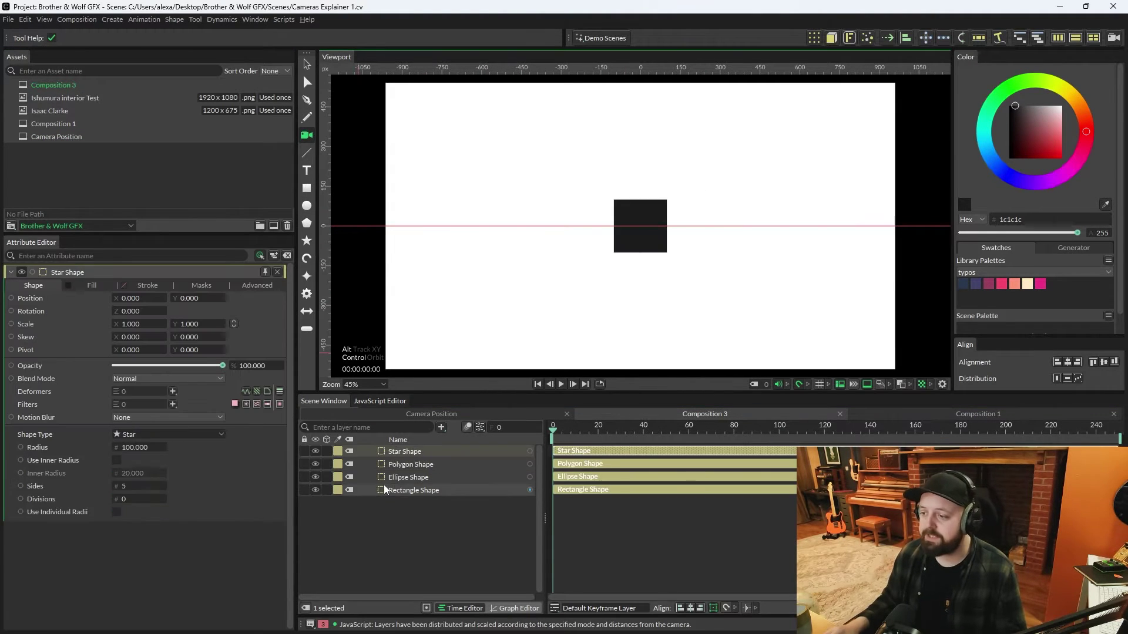
Move the star, pentagon, circle and square to the four corners and add a camera
click(307, 63)
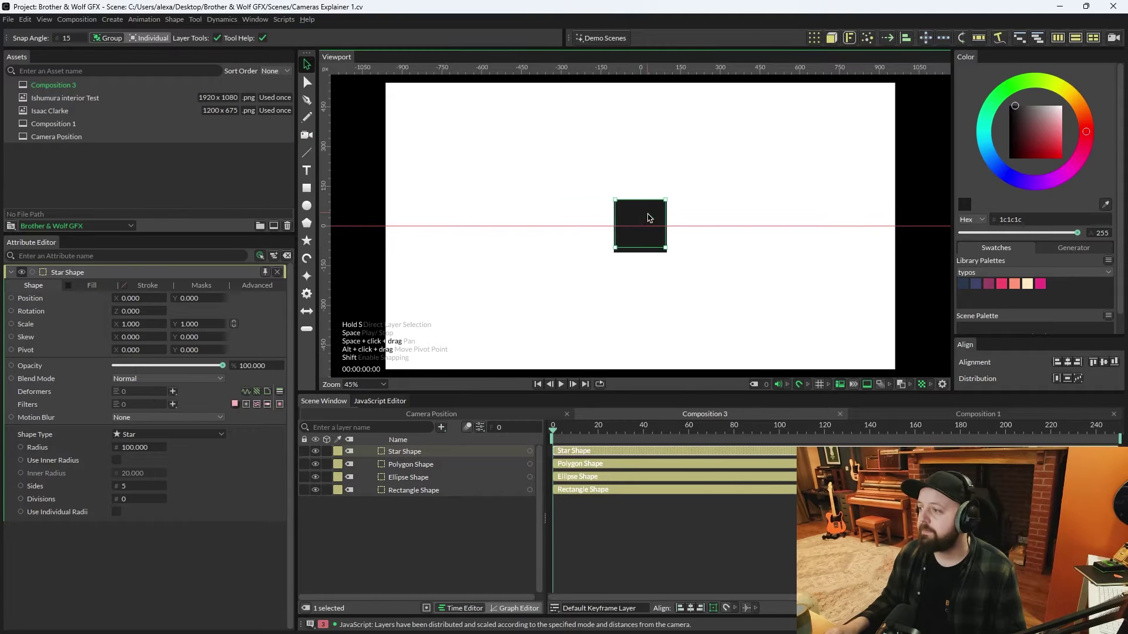
drag(641, 226, 442, 144)
drag(652, 213, 719, 170)
drag(658, 239, 561, 292)
drag(646, 232, 750, 311)
click(306, 135)
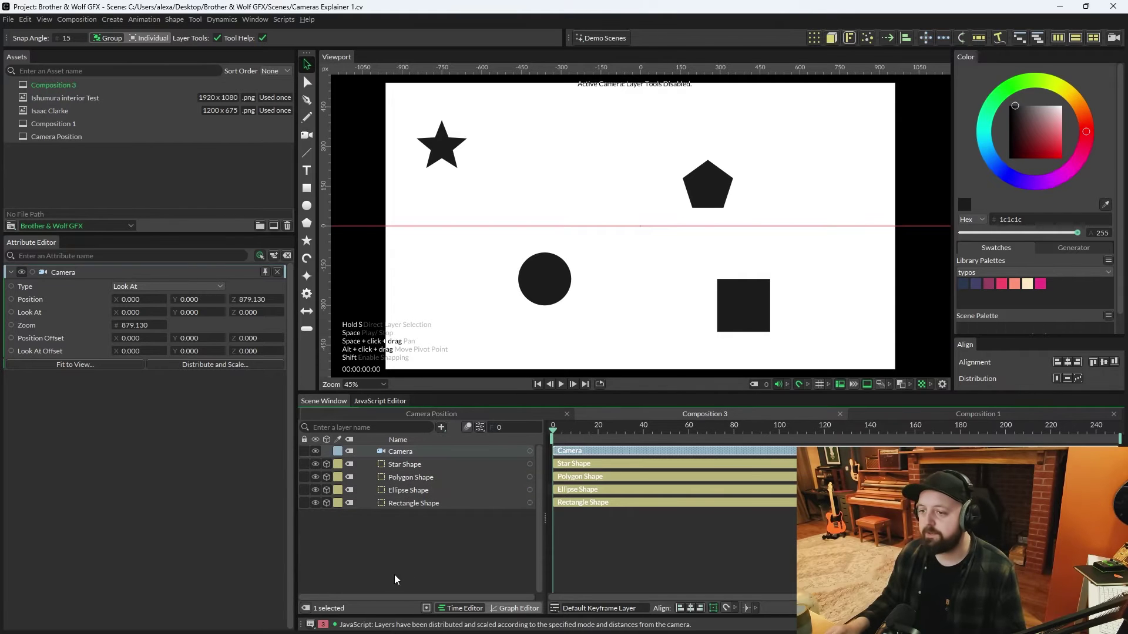
Distribute the four selected shapes in depth from 100 to 2000 units in Selection Order
click(260, 257)
drag(417, 540, 407, 468)
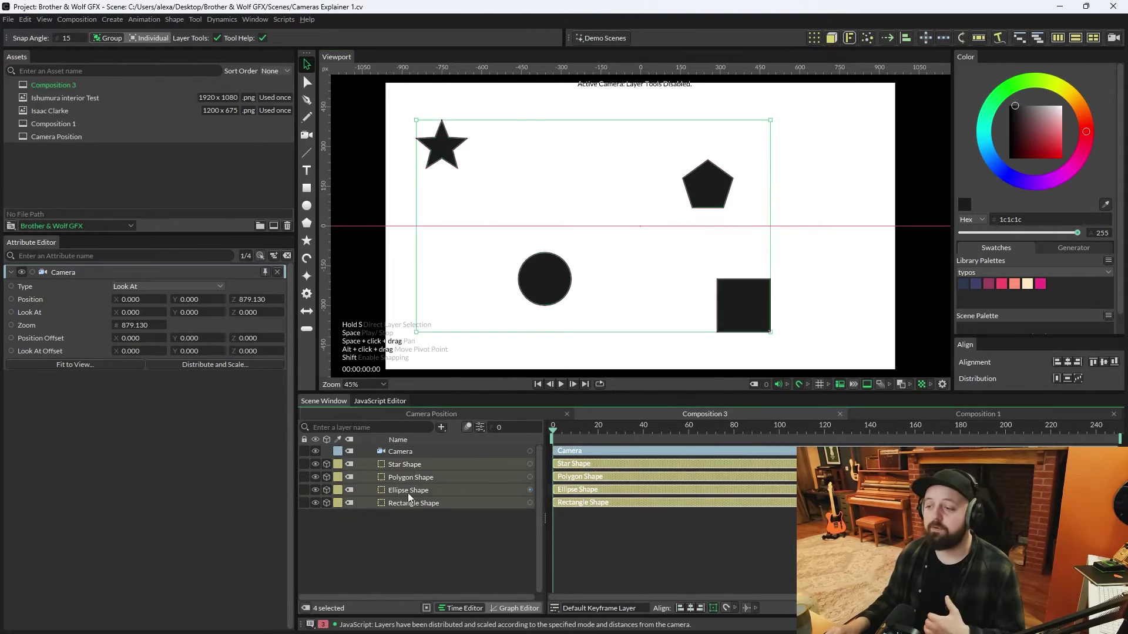
click(188, 363)
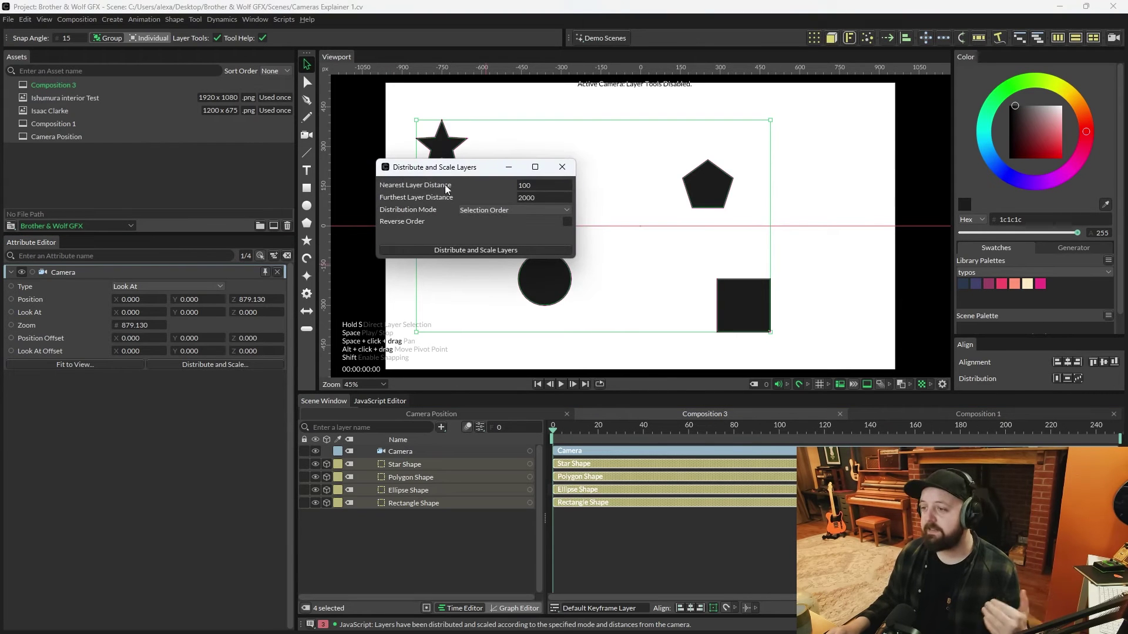
click(500, 210)
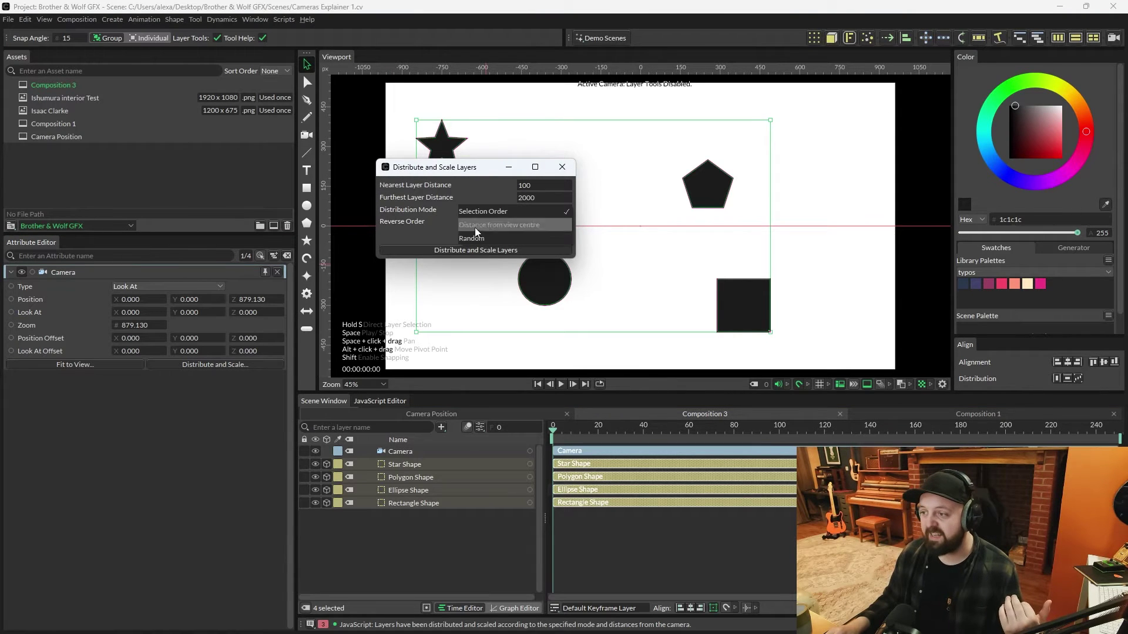
click(427, 233)
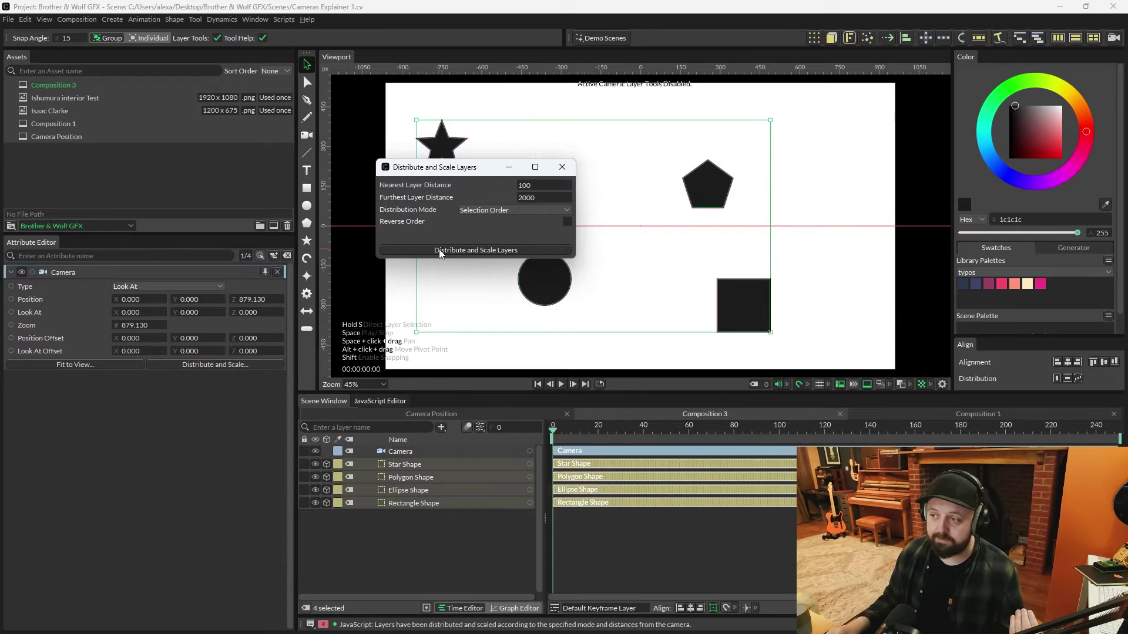
click(551, 131)
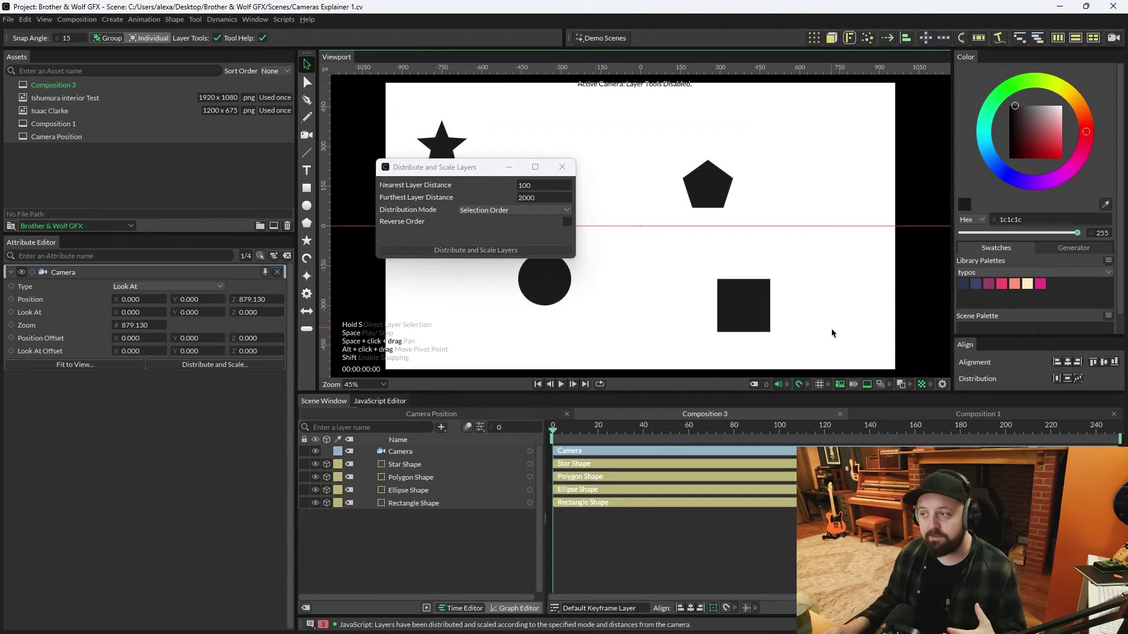
click(562, 166)
Orbit the camera around the shapes to reveal their depth, undoing the last orbit
click(307, 135)
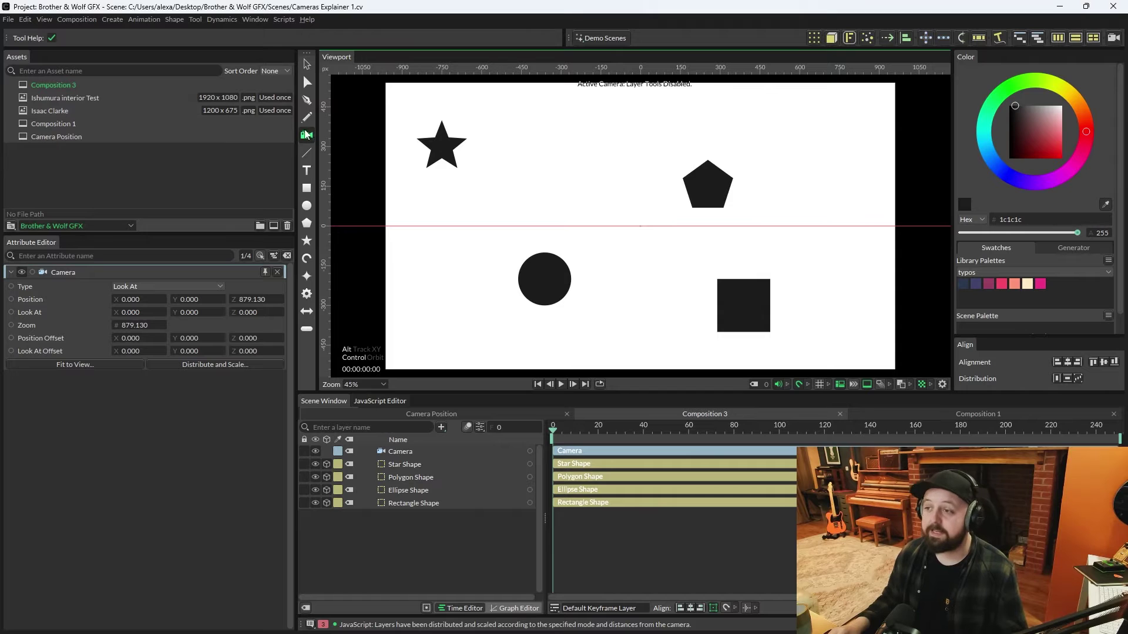
drag(674, 265, 665, 216)
click(262, 363)
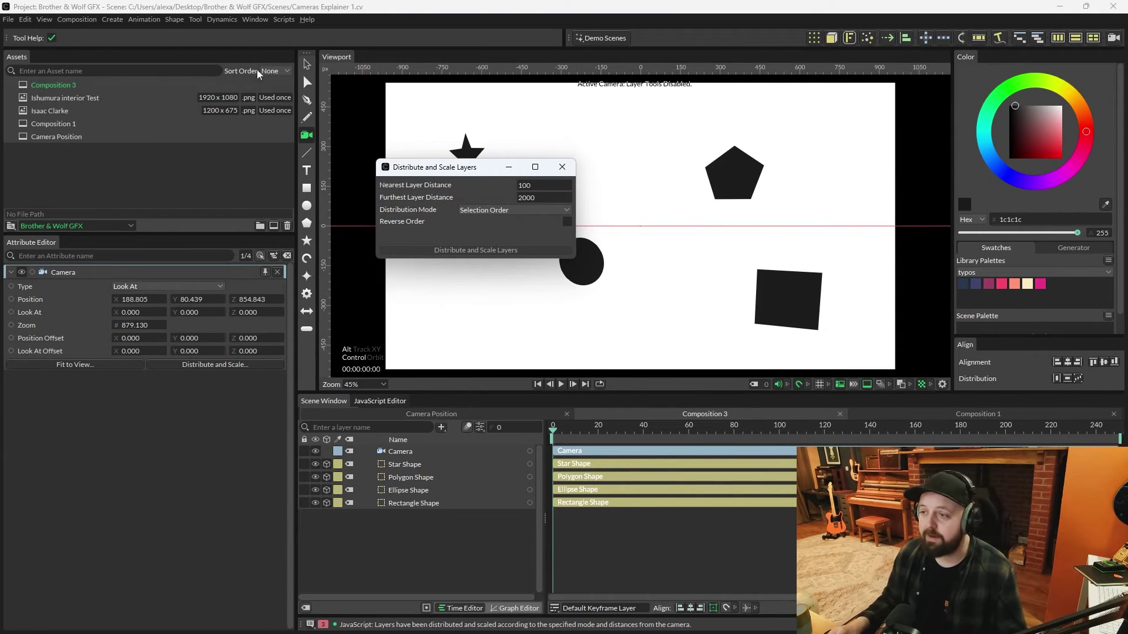
drag(589, 316, 742, 355)
click(562, 168)
drag(616, 300, 566, 338)
key(ctrl+z)
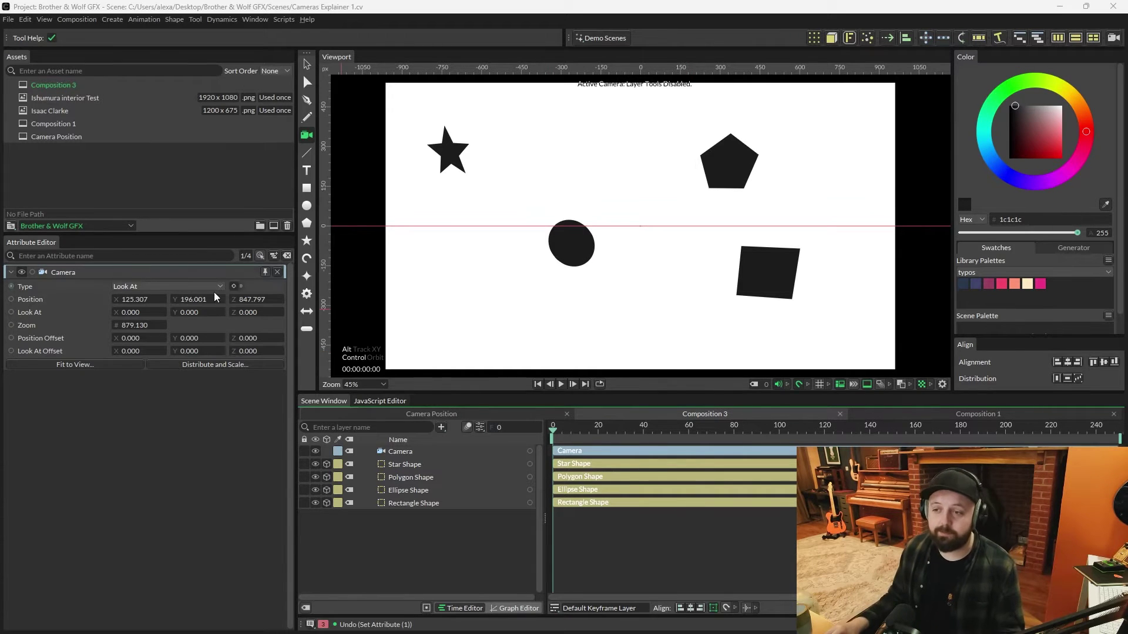
Reset Camera Position X and Y to 0, then orbit to view the shapes from slightly left
text(0)
key(Tab)
text(0)
key(Return)
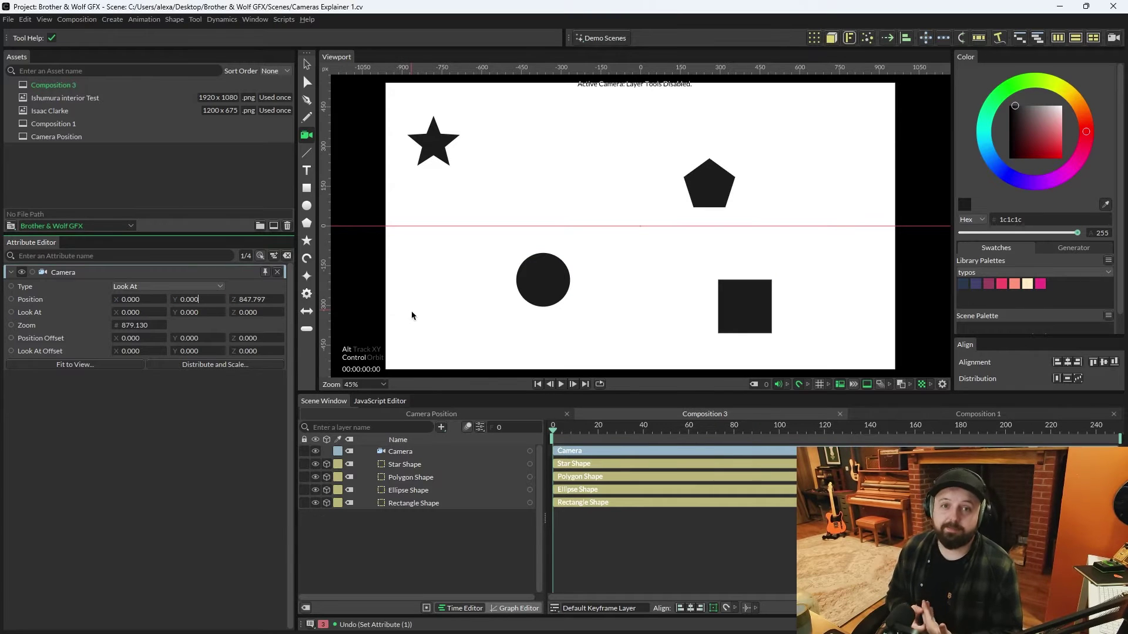
drag(353, 310, 452, 329)
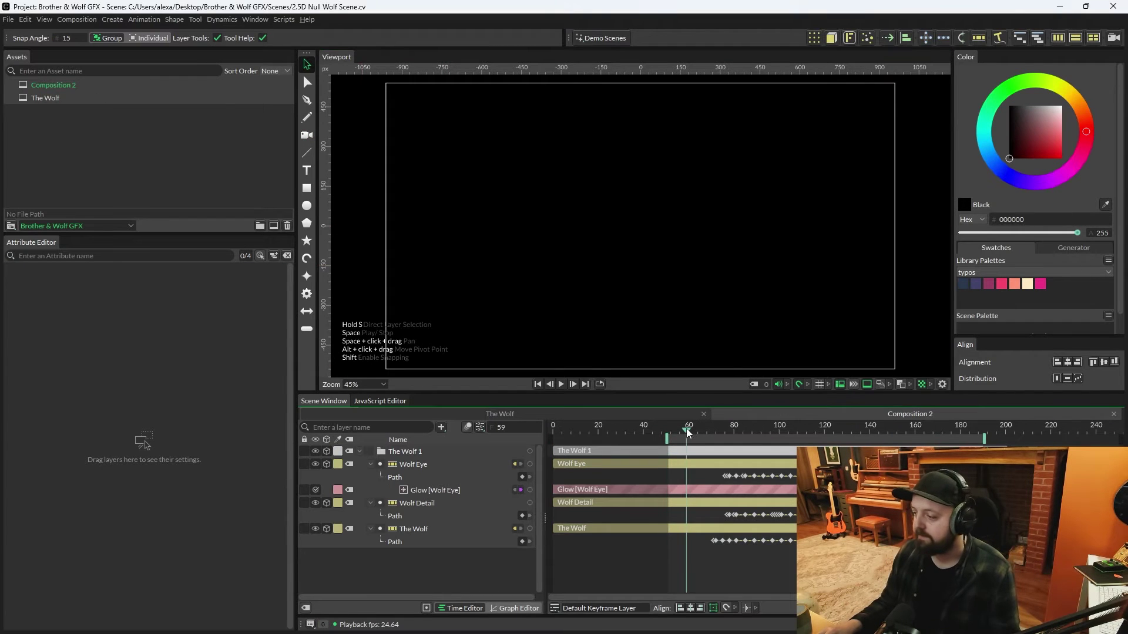
Play and stop the glowing wolf animation, then collapse The Wolf 1 group
click(561, 384)
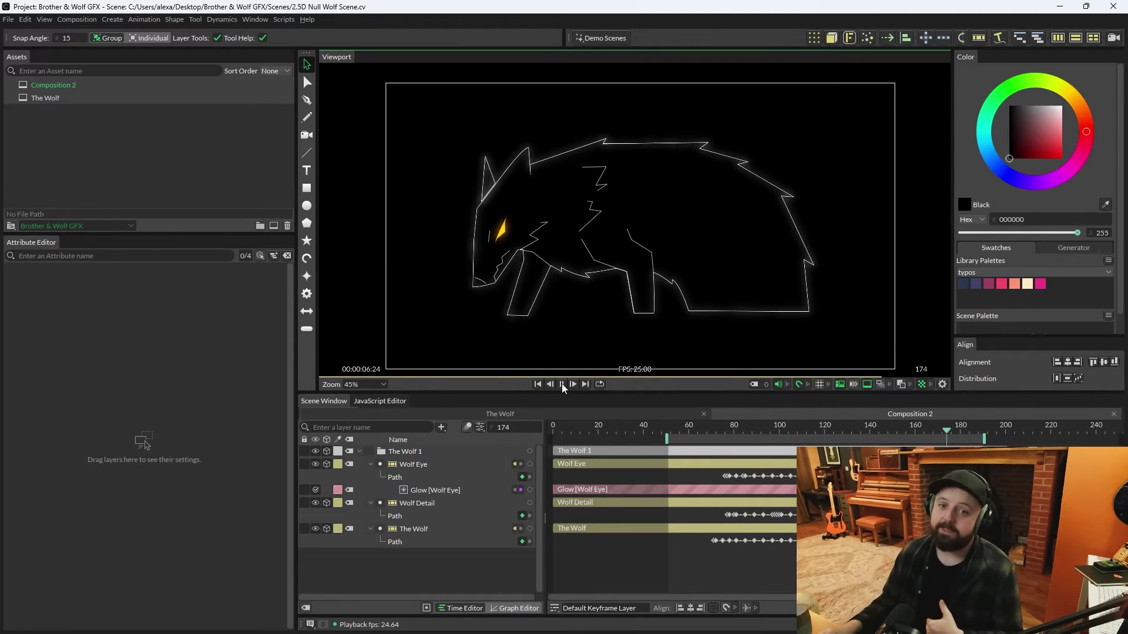
click(562, 384)
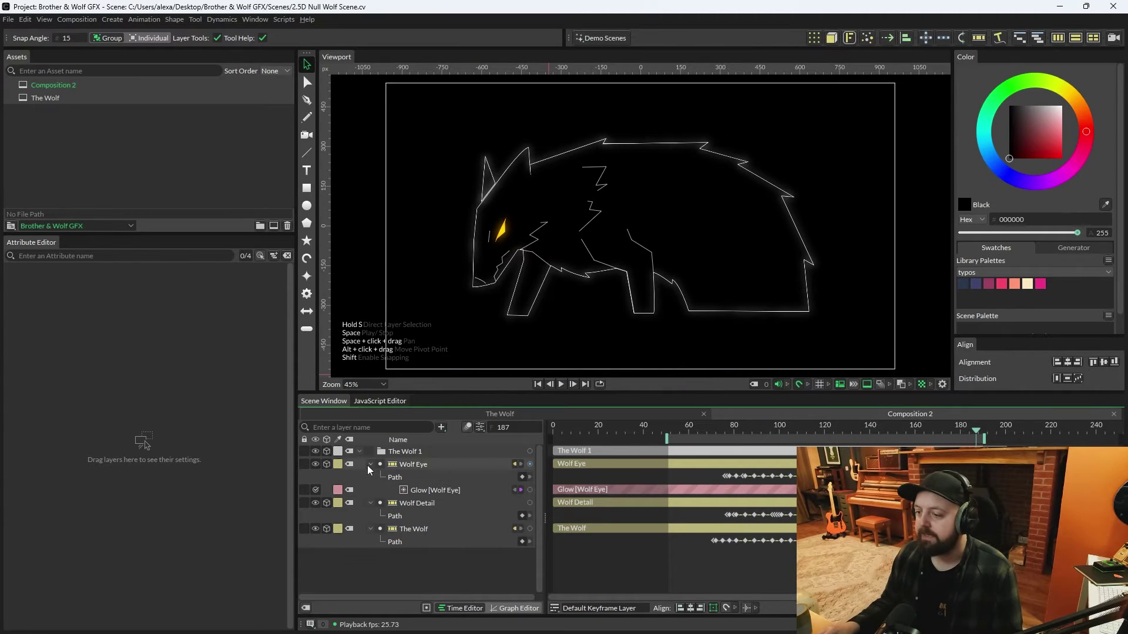
click(358, 451)
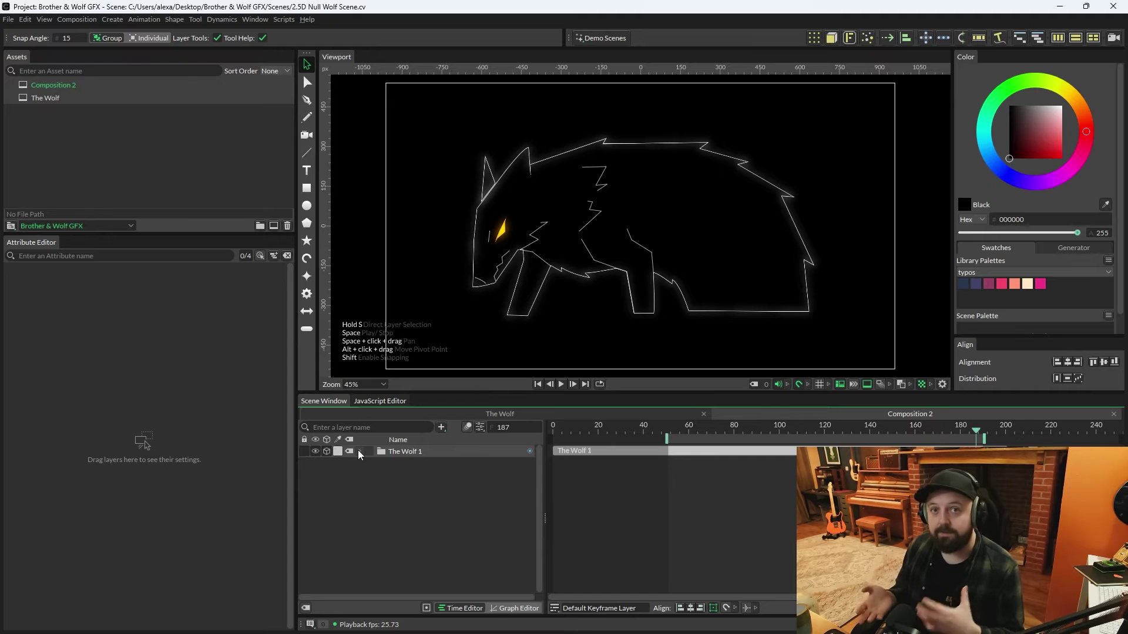
click(306, 188)
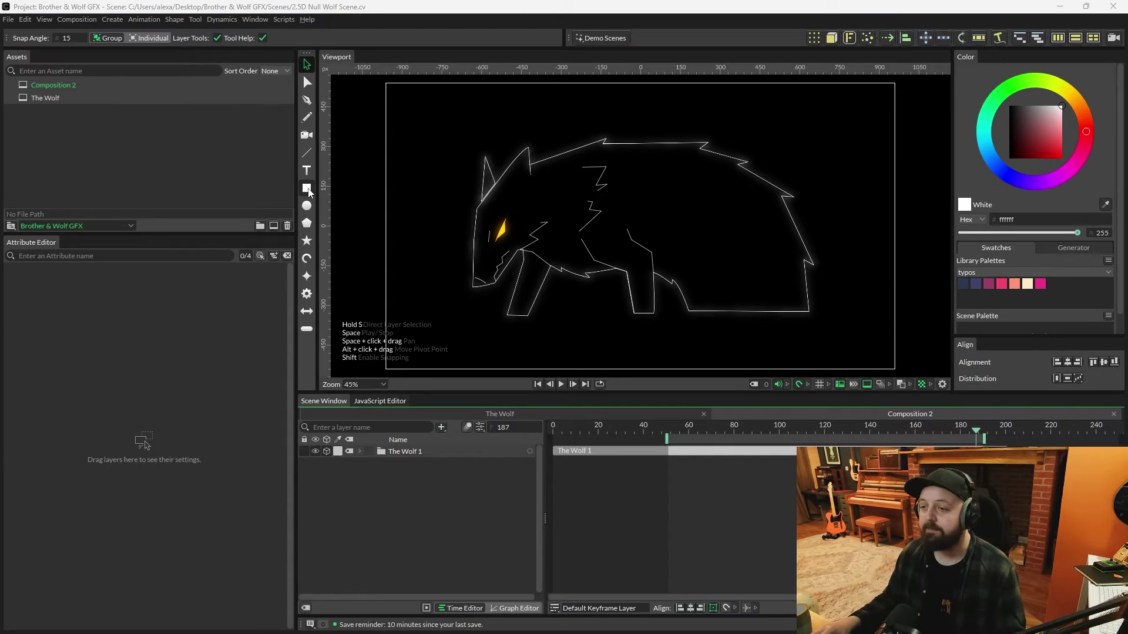
Add a white rectangle and set its width to 5000
click(306, 189)
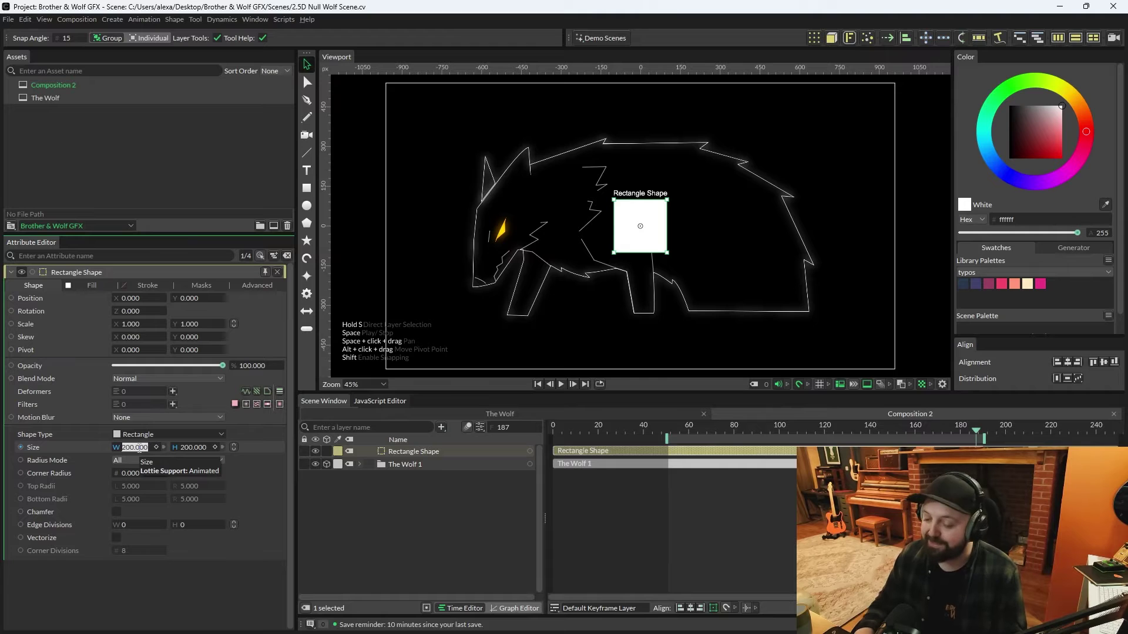
click(139, 449)
text(5000)
key(Return)
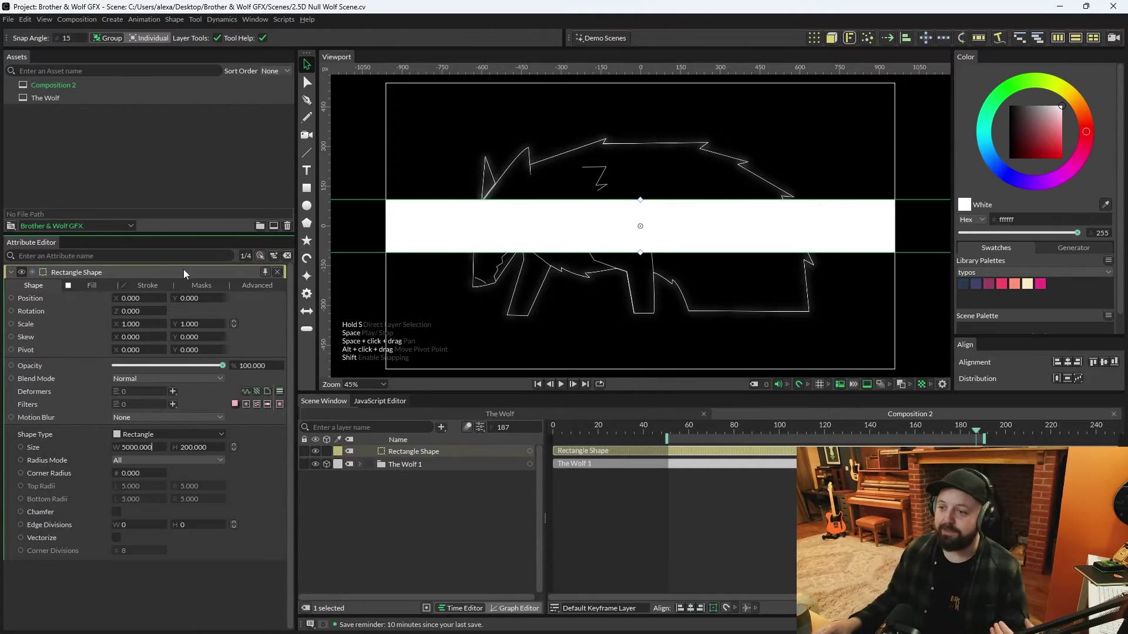
Turn on the rectangle's stroke and colour it black (000000)
click(148, 286)
click(116, 298)
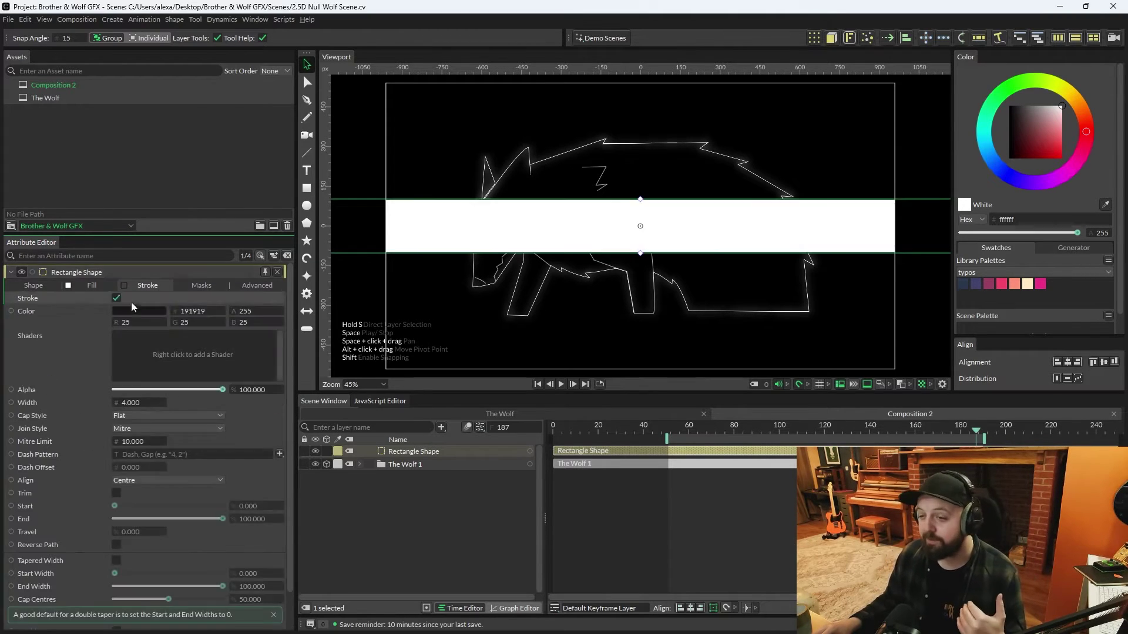
click(136, 312)
click(113, 206)
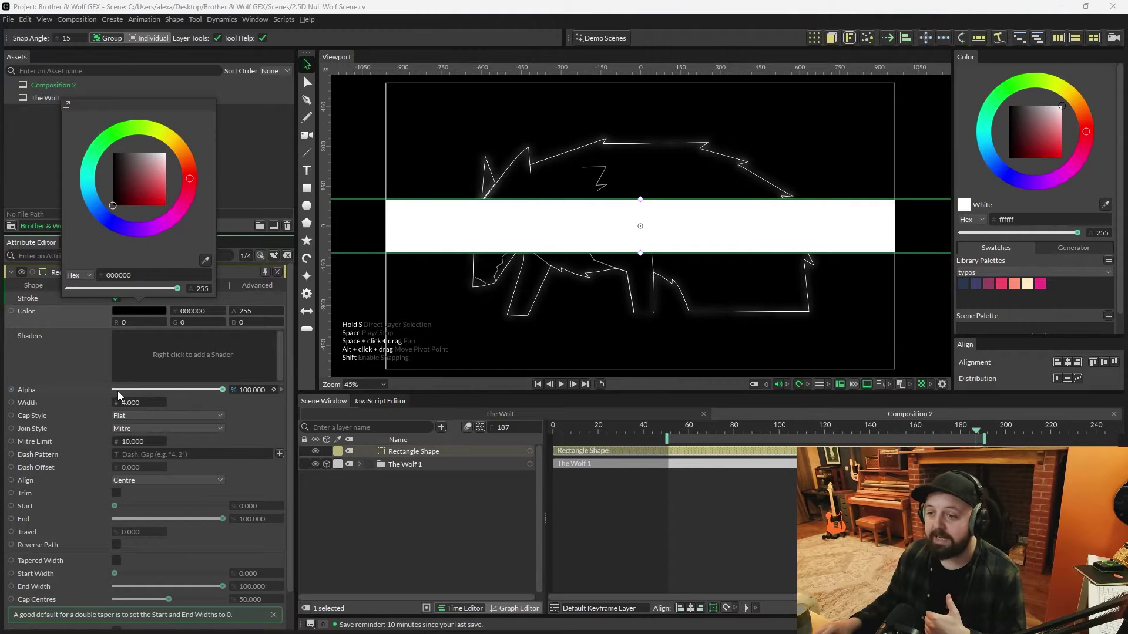
click(33, 286)
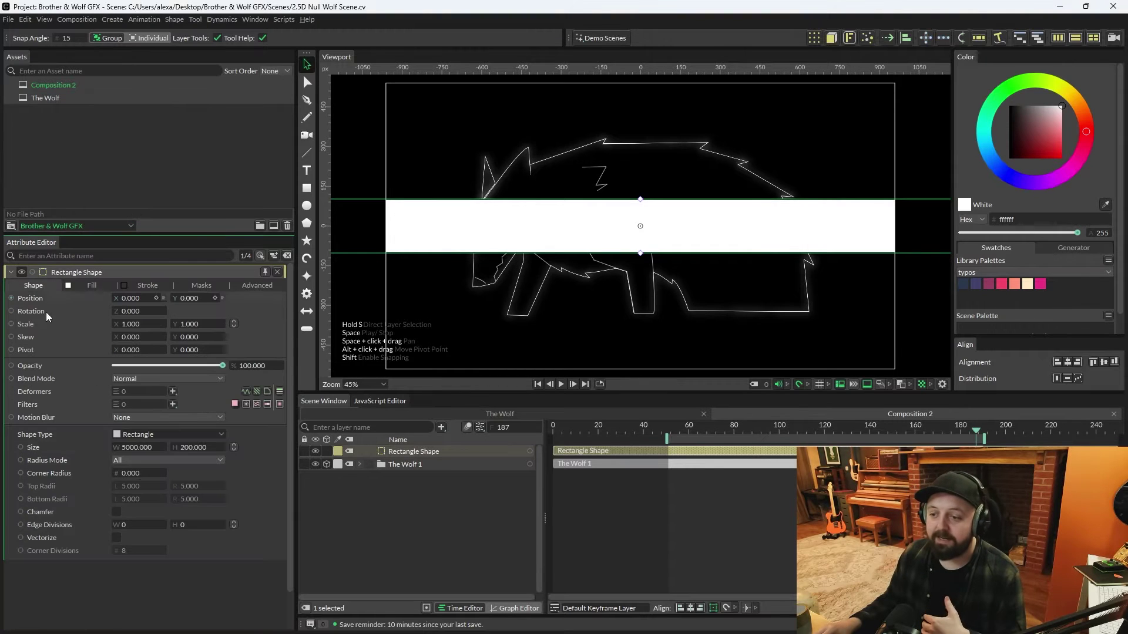
Set the rectangle's horizontal Edge Divisions to 50
click(130, 526)
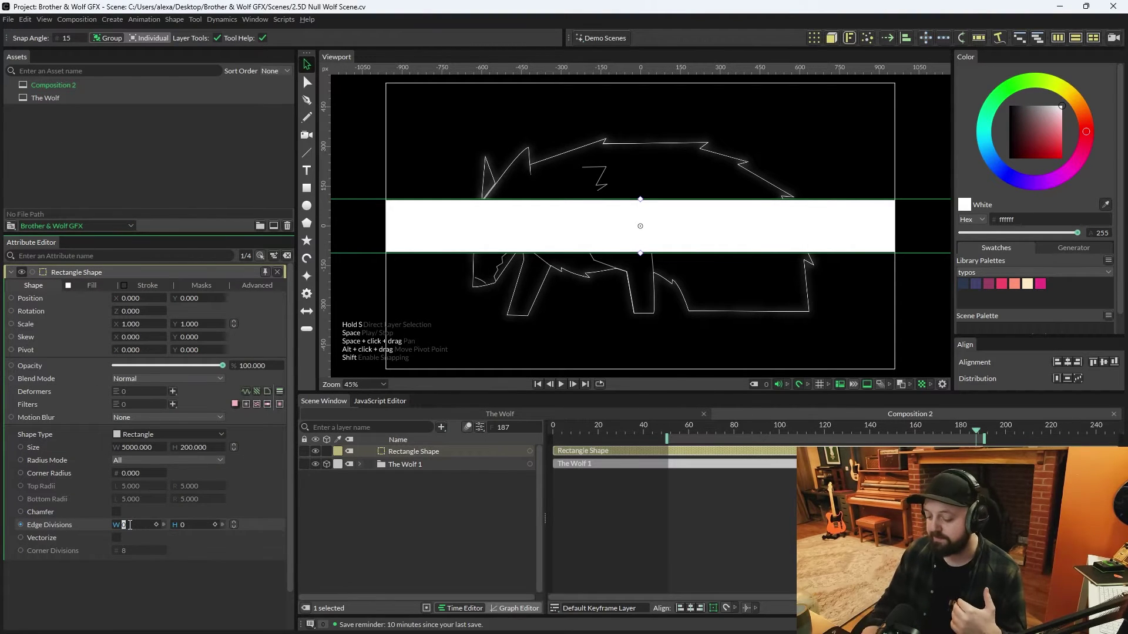
text(50)
key(Return)
key(space)
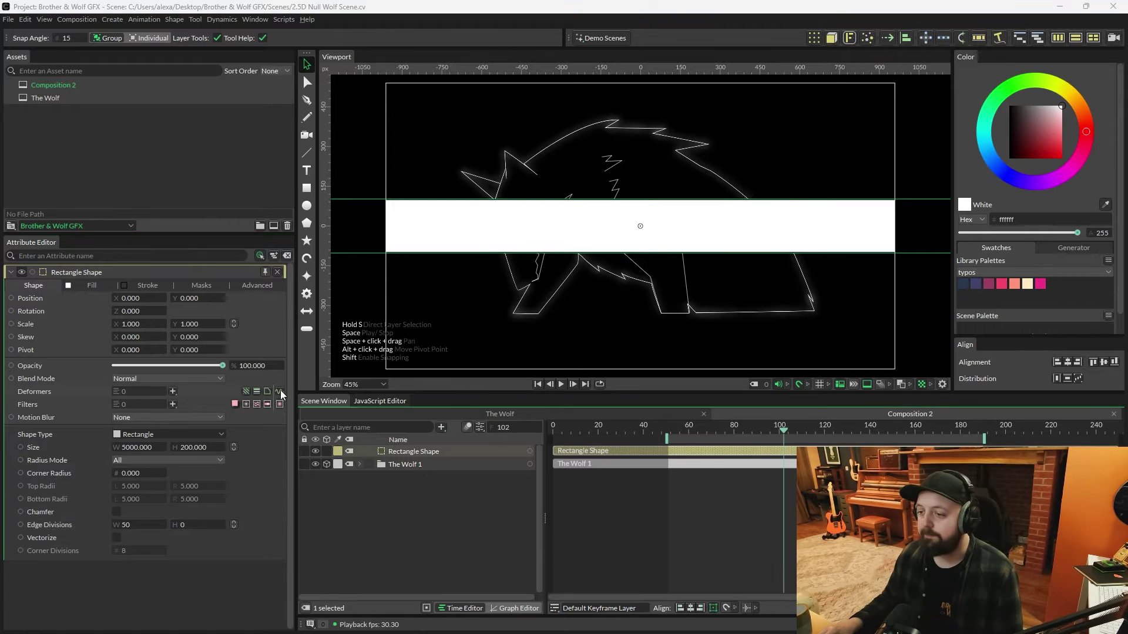
Add an Oscillator deformer using normals, Min -20 and Max 20, nested under Rectangle Shape
click(278, 392)
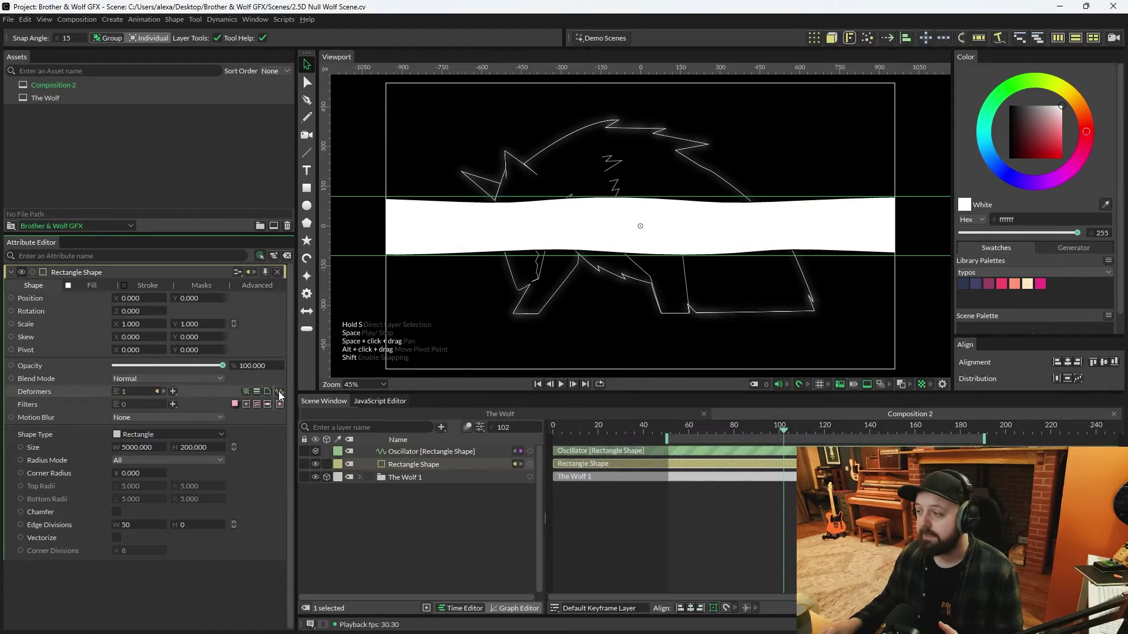
click(437, 453)
click(117, 325)
click(134, 363)
text(-20)
key(Tab)
text(20)
key(Return)
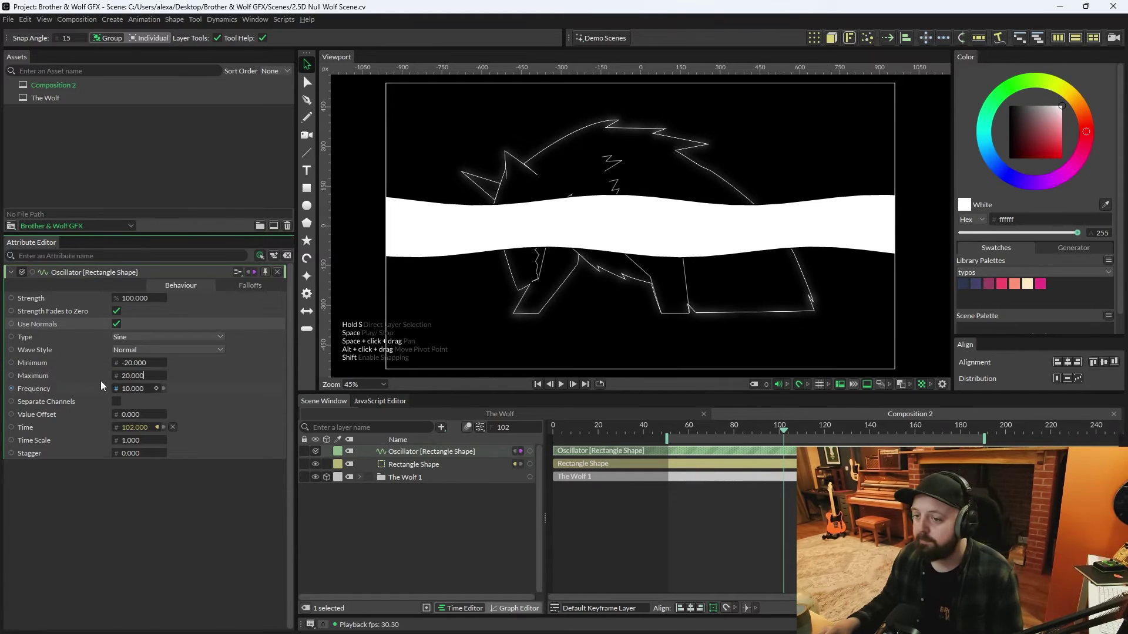
click(414, 464)
drag(411, 451, 424, 461)
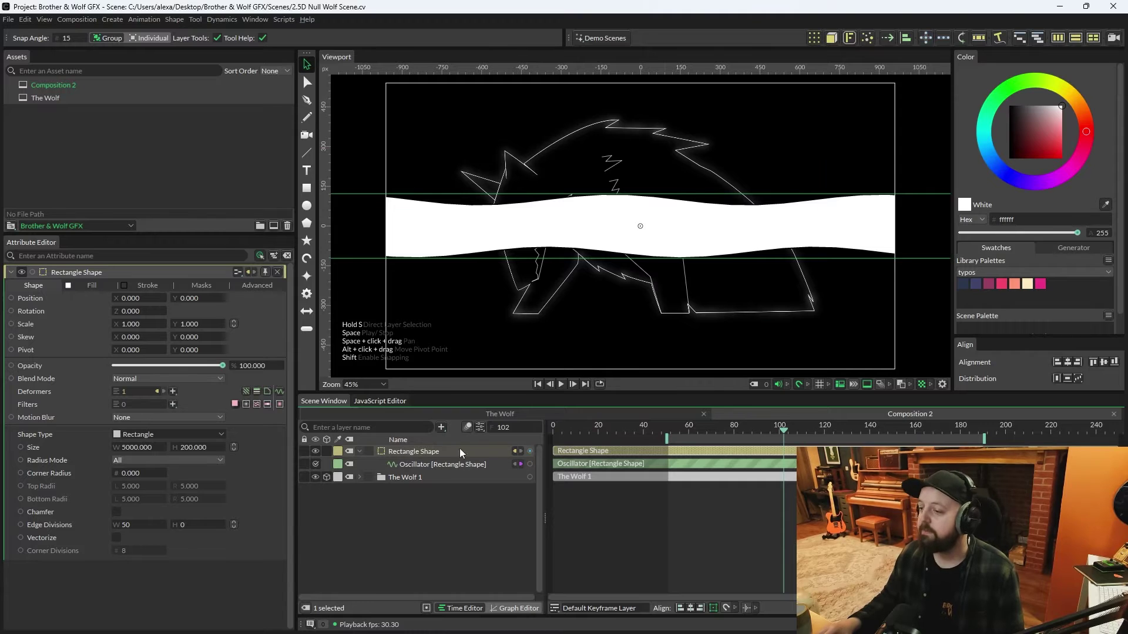
Add a Duplicator with Linear distribution, Vertical direction and -200 spacing between copies
click(813, 39)
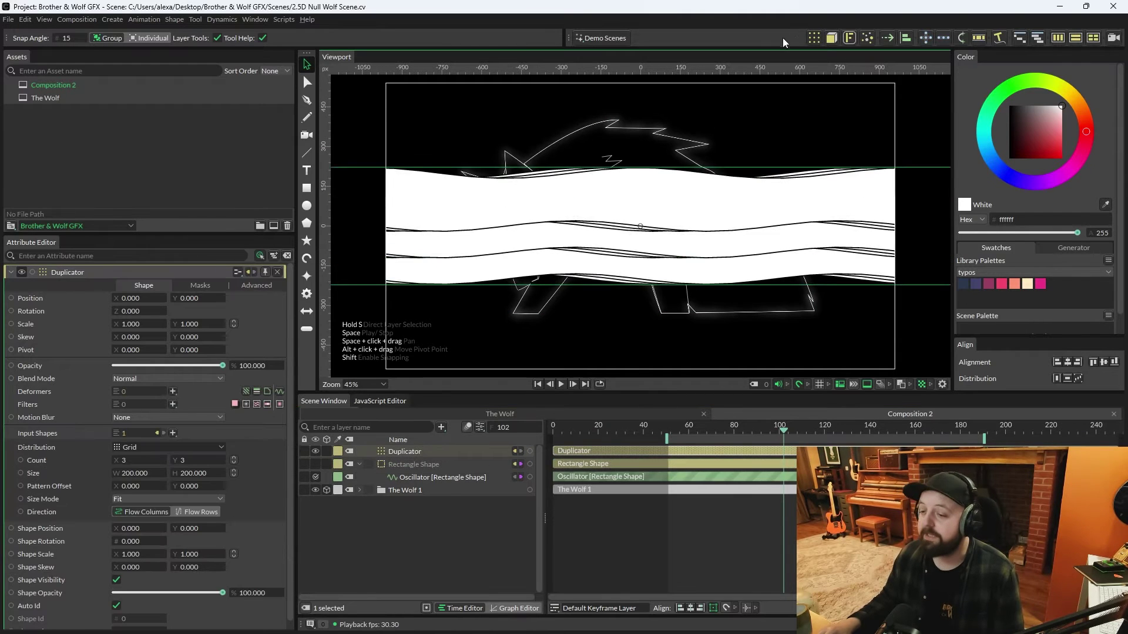
click(137, 447)
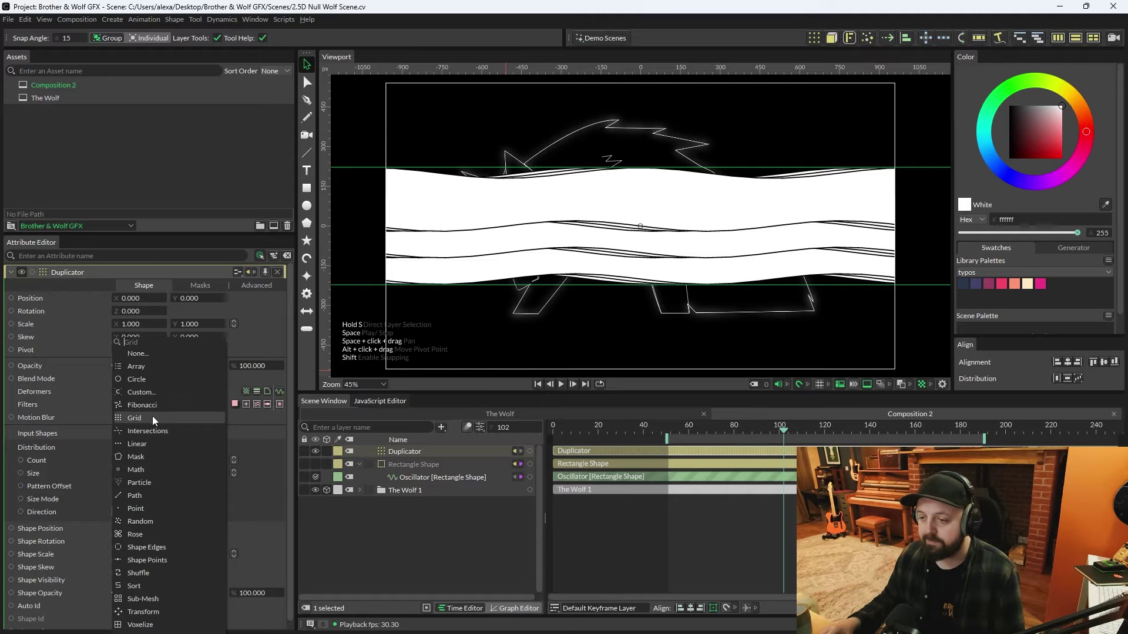
click(141, 444)
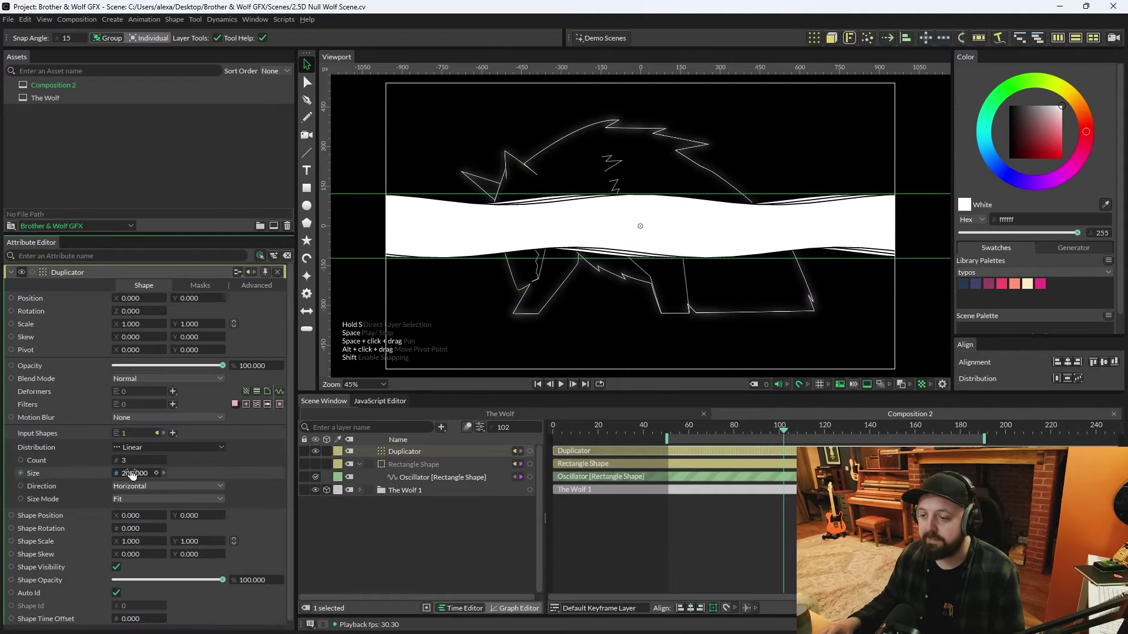
click(165, 485)
click(161, 498)
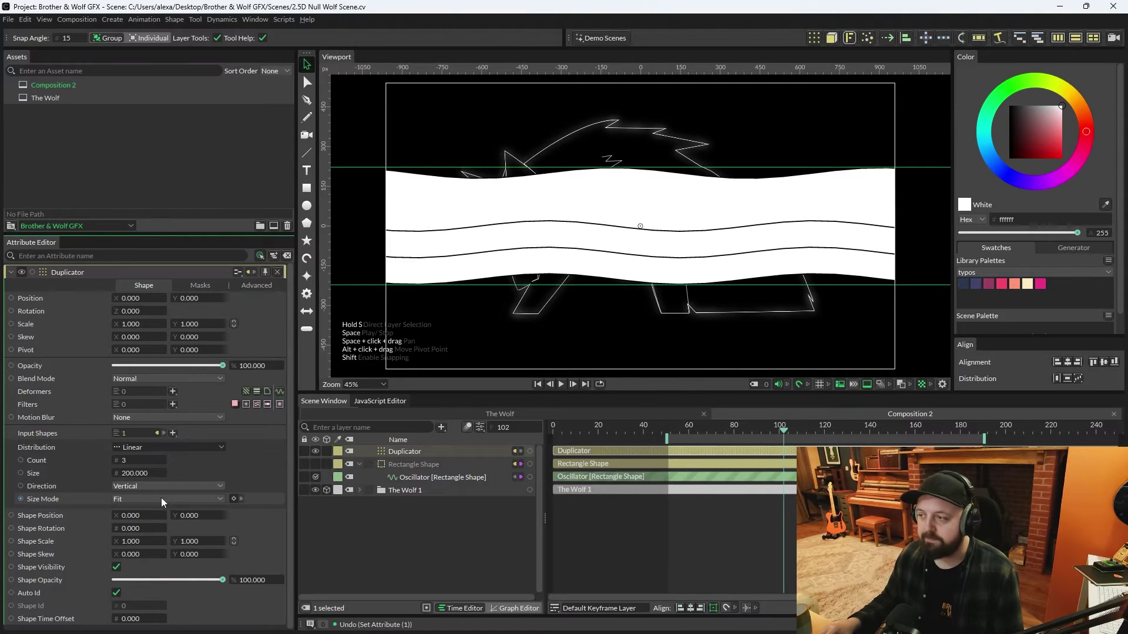
double_click(141, 474)
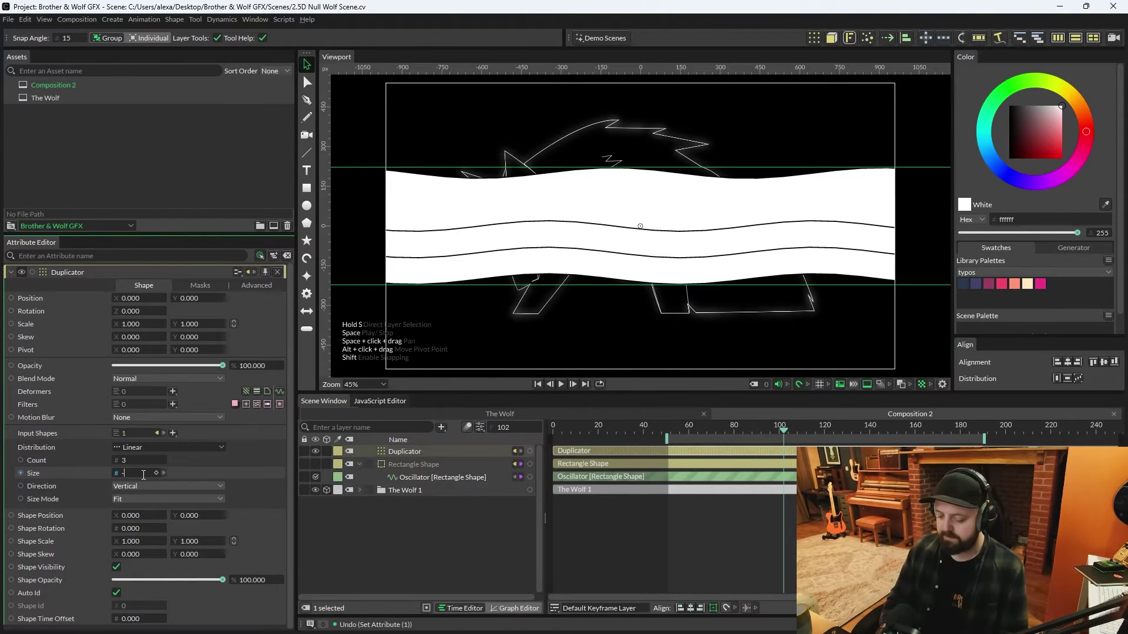
text(-200)
key(Return)
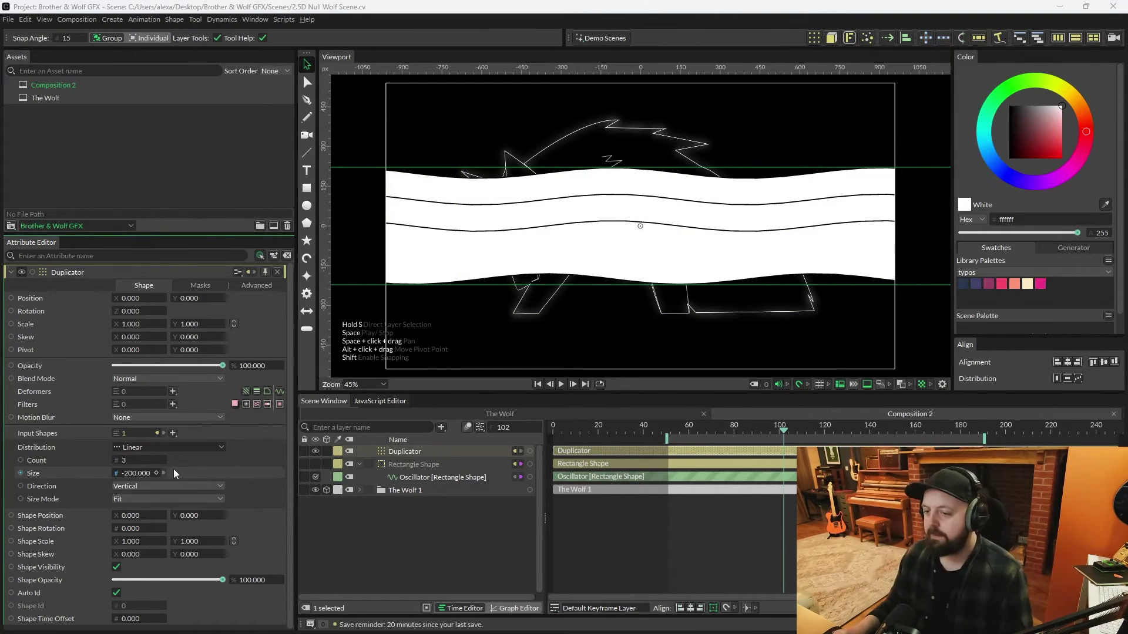
Set the copy count to 5, stagger the Oscillator waves, and play the preview
mouse_move(136, 464)
mouse_down()
mouse_move(154, 464)
mouse_move(114, 473)
mouse_move(135, 454)
mouse_up()
click(136, 461)
text(5)
key(Return)
click(426, 479)
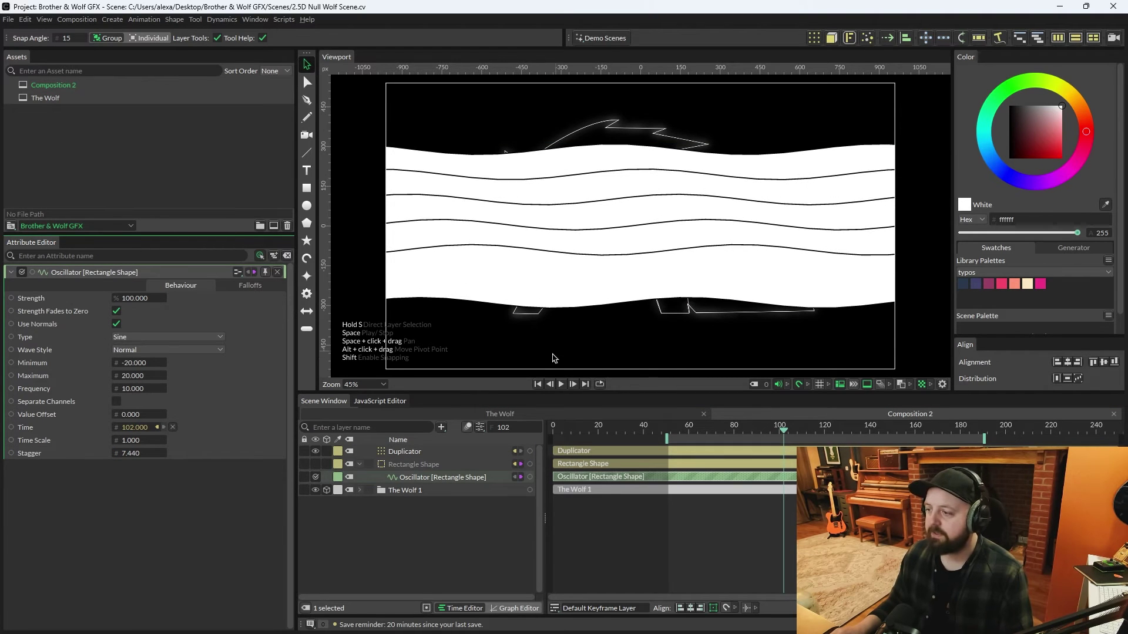
click(561, 383)
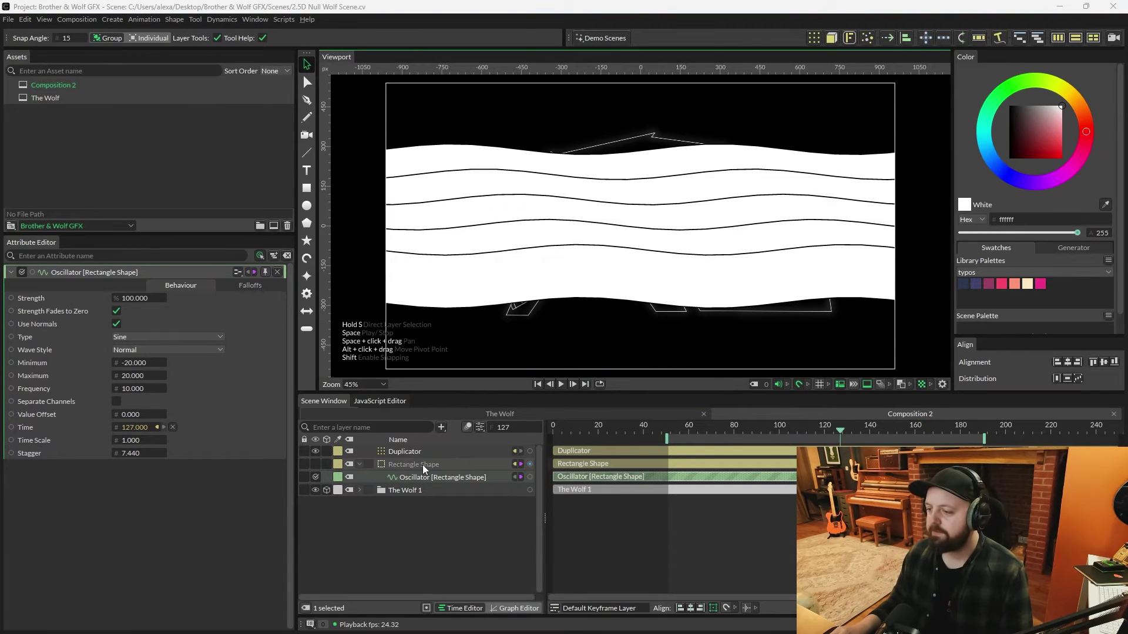
Nest Rectangle Shape in the Duplicator, duplicate it with Ctrl+D, and move the original below The Wolf 1
drag(422, 464, 424, 450)
click(421, 450)
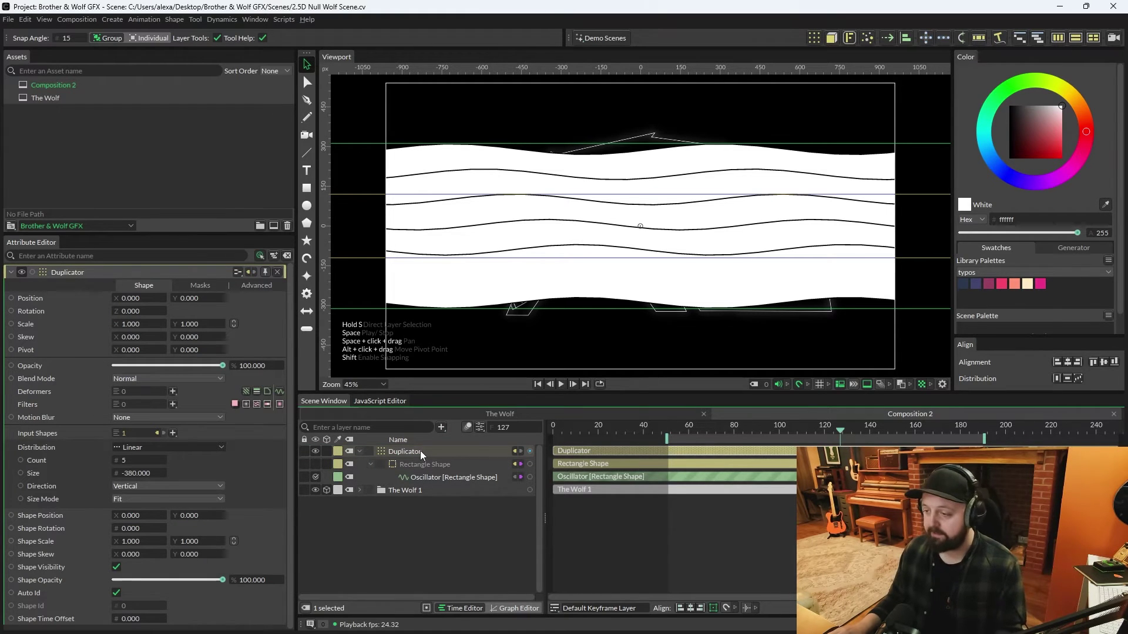
key(ctrl+d)
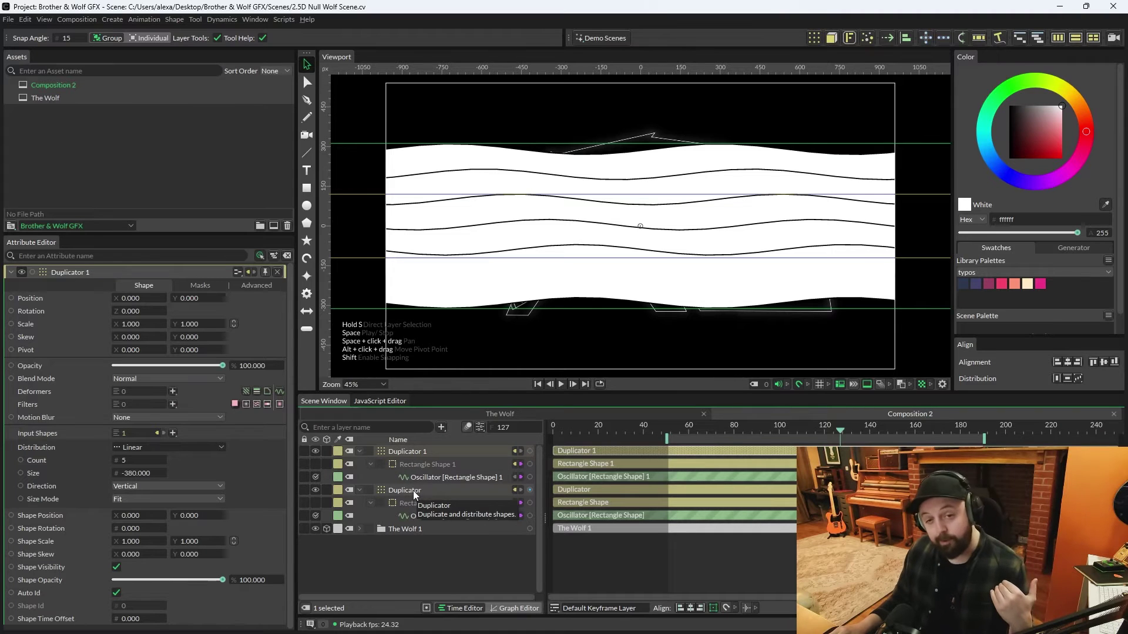
drag(414, 491, 417, 537)
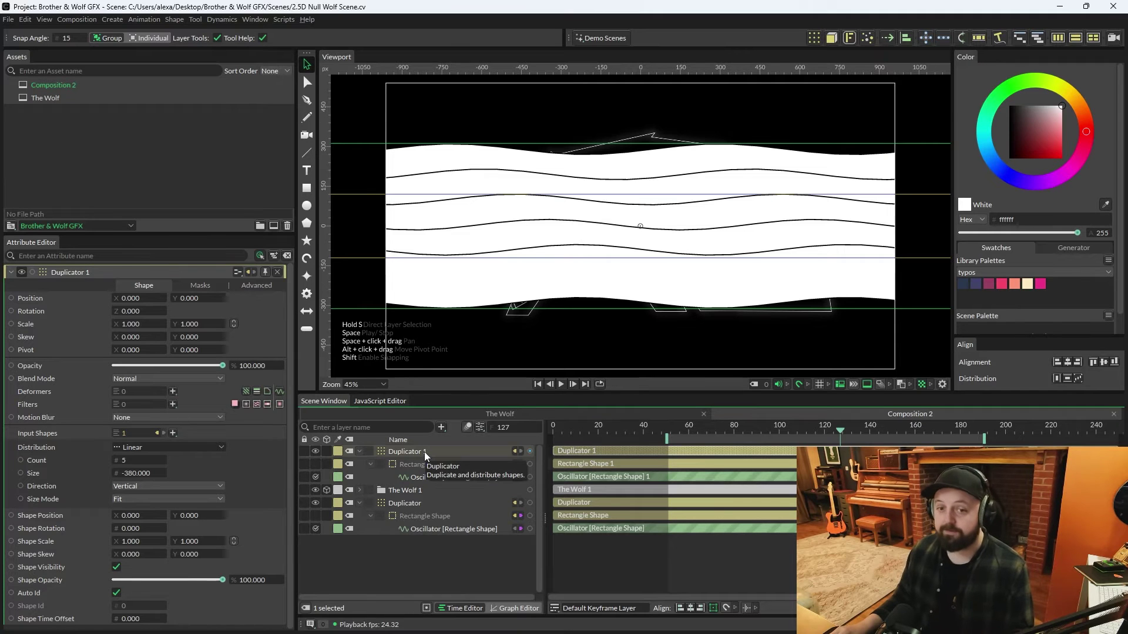
Add a camera and hide both Duplicator 1 and Duplicator band stacks
click(306, 137)
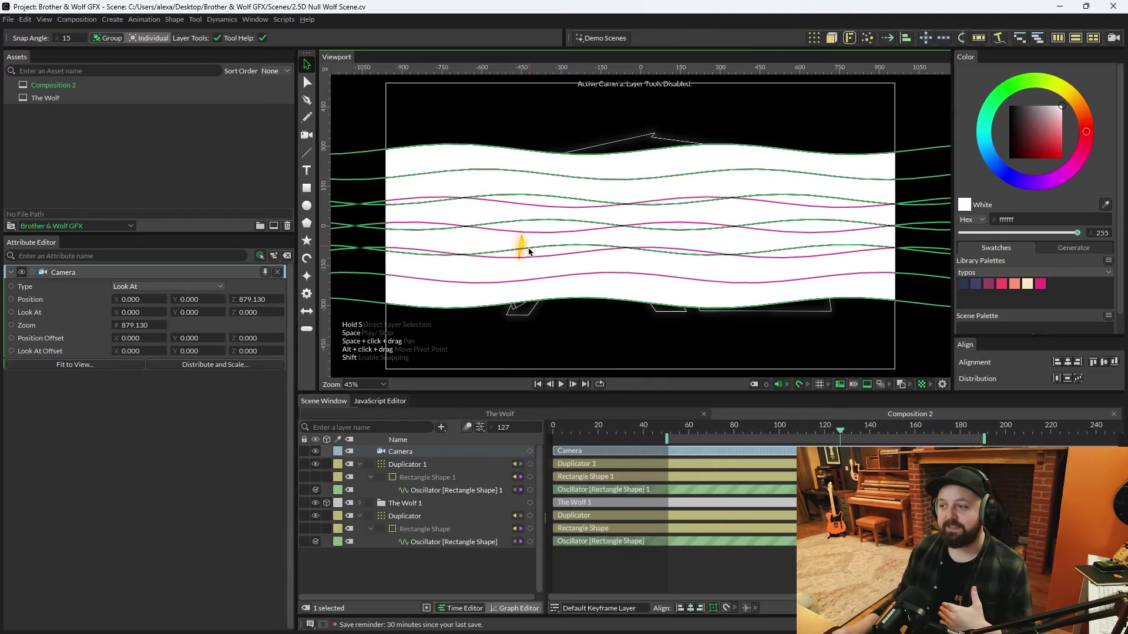
click(516, 358)
click(315, 464)
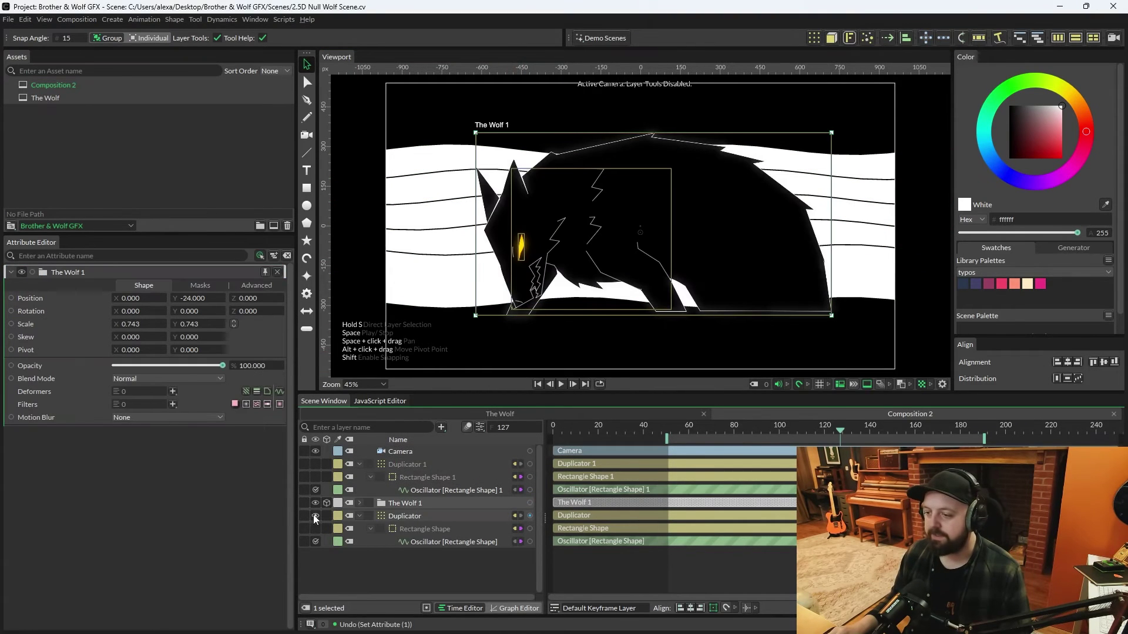
click(315, 516)
Expand The Wolf 1 and inspect its Wolf Eye, The Wolf and Wolf Detail layers
click(360, 504)
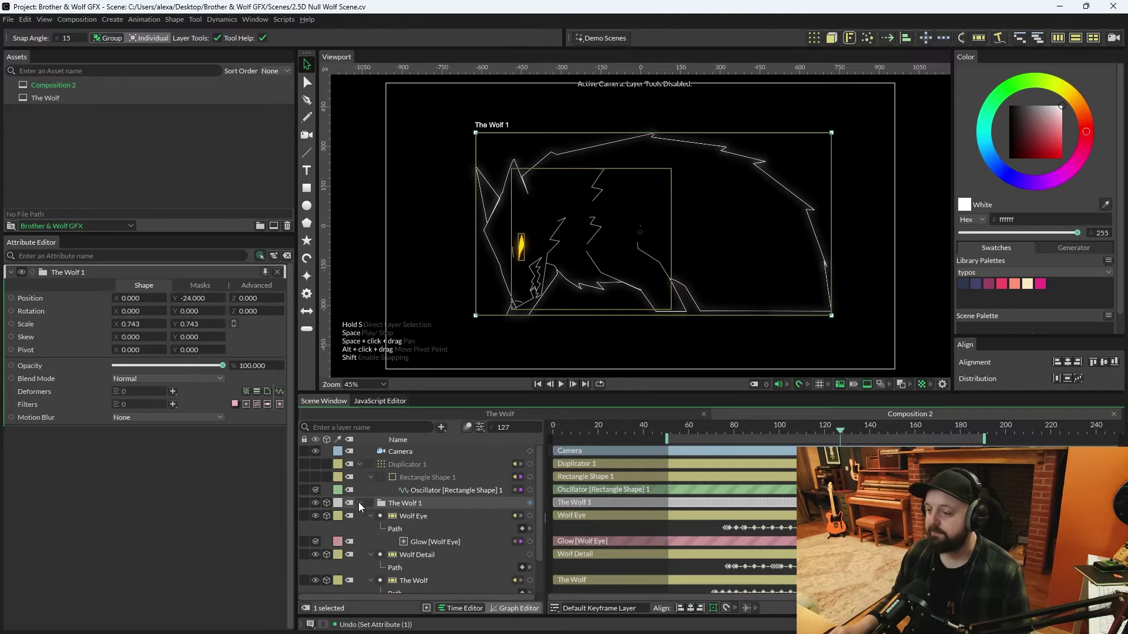
click(444, 519)
scroll(445, 519, down, 1)
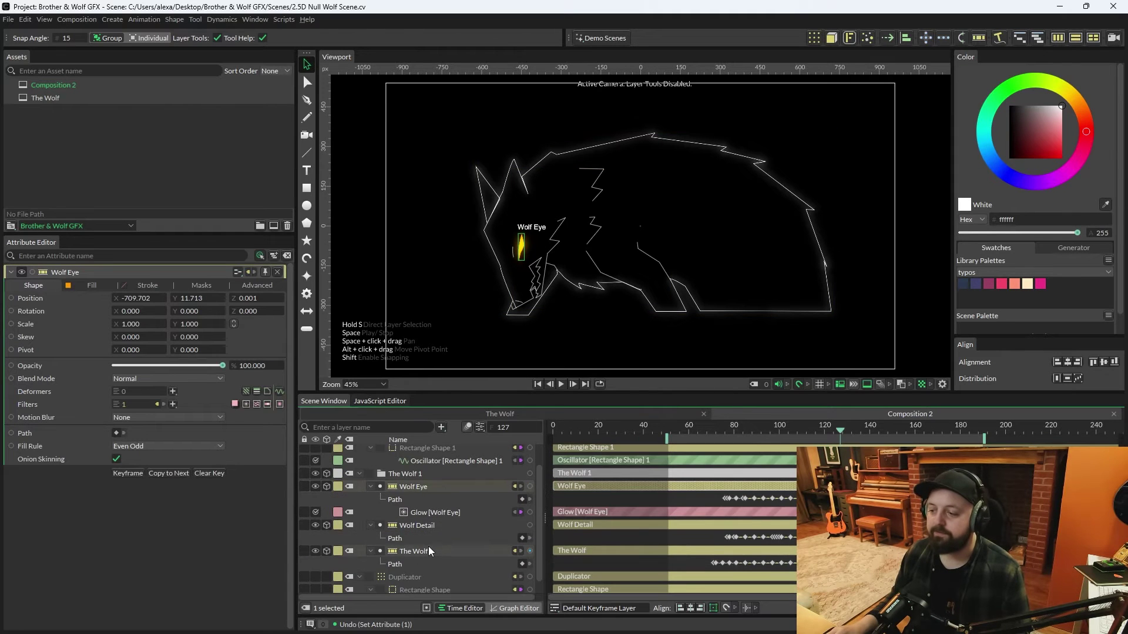
click(429, 549)
click(432, 525)
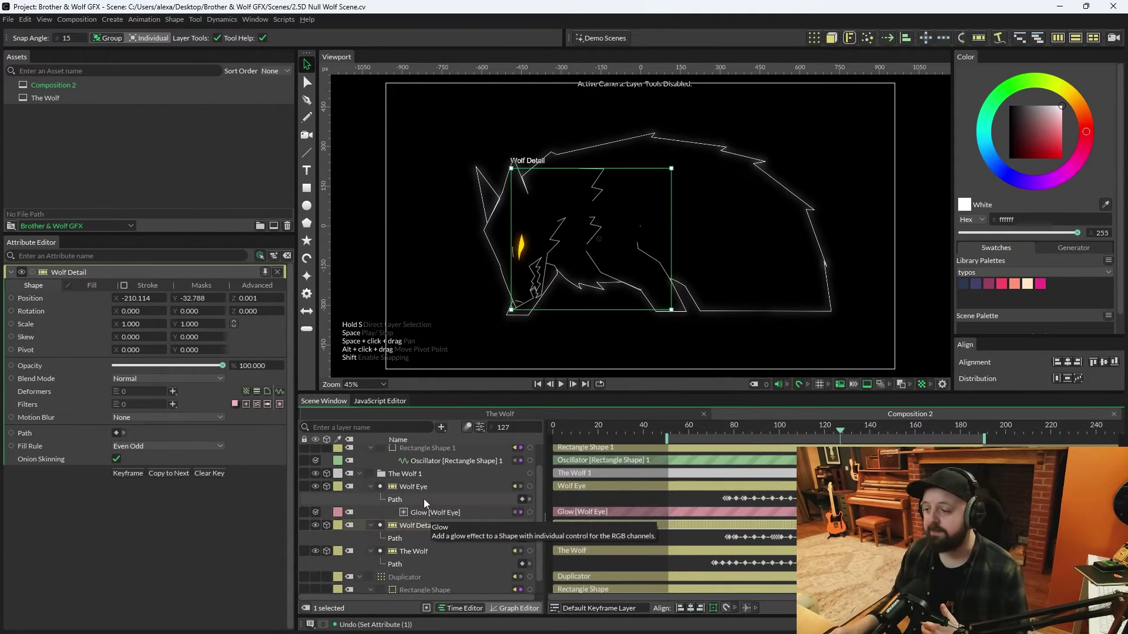
Set Position Z to 1 for Wolf Eye, 0 for Wolf Detail and -1 for The Wolf
click(426, 489)
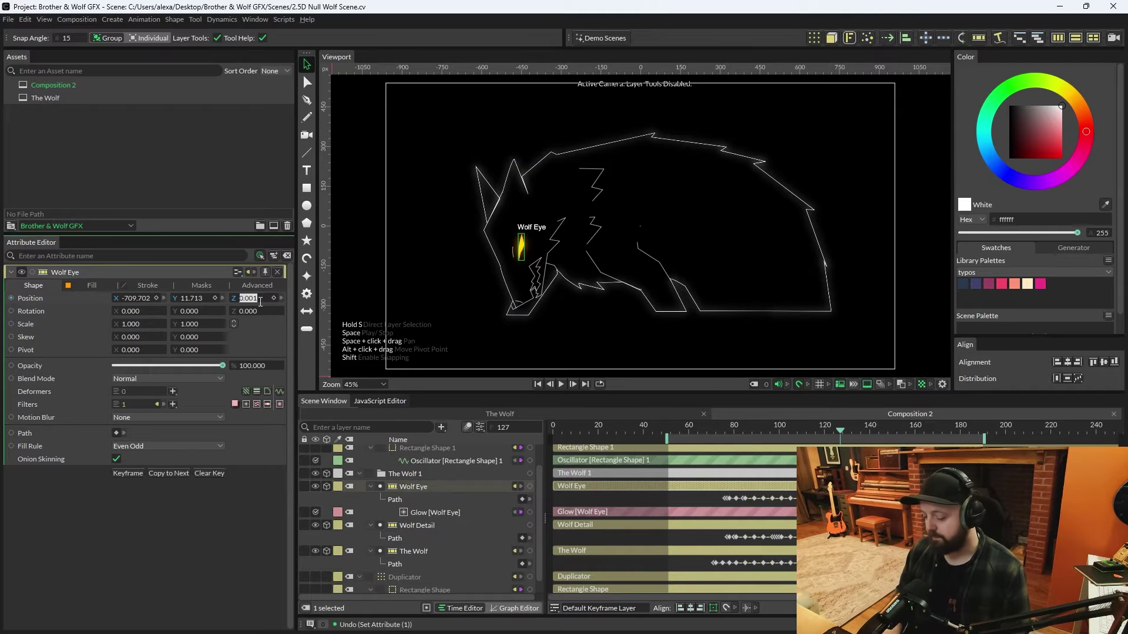
text(1)
key(Return)
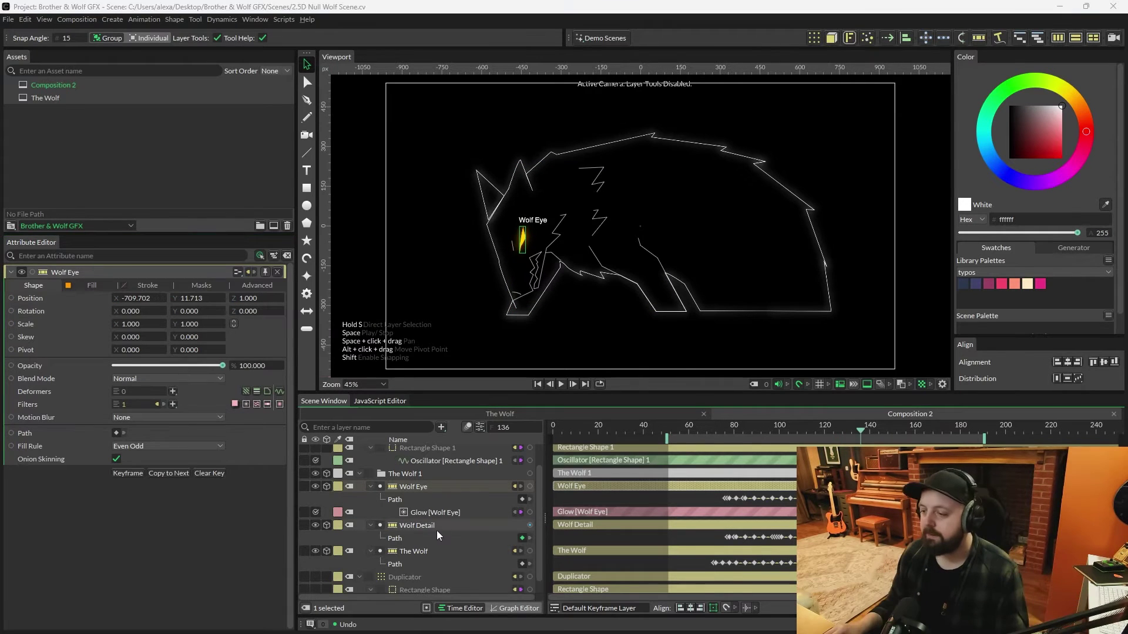
click(436, 528)
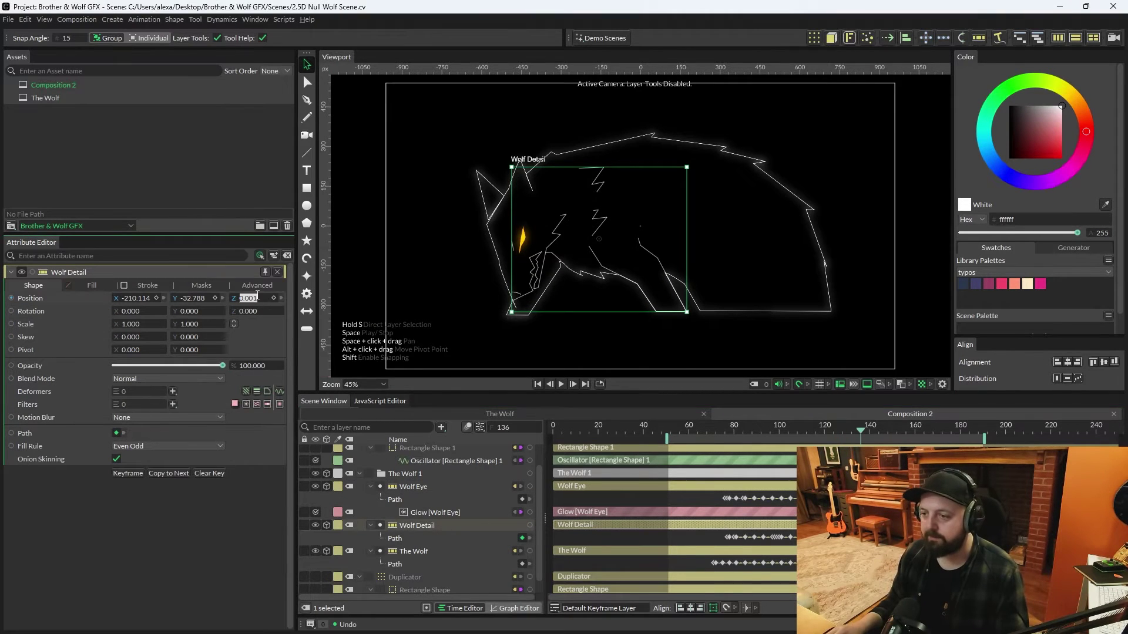
double_click(256, 298)
text(0)
click(414, 553)
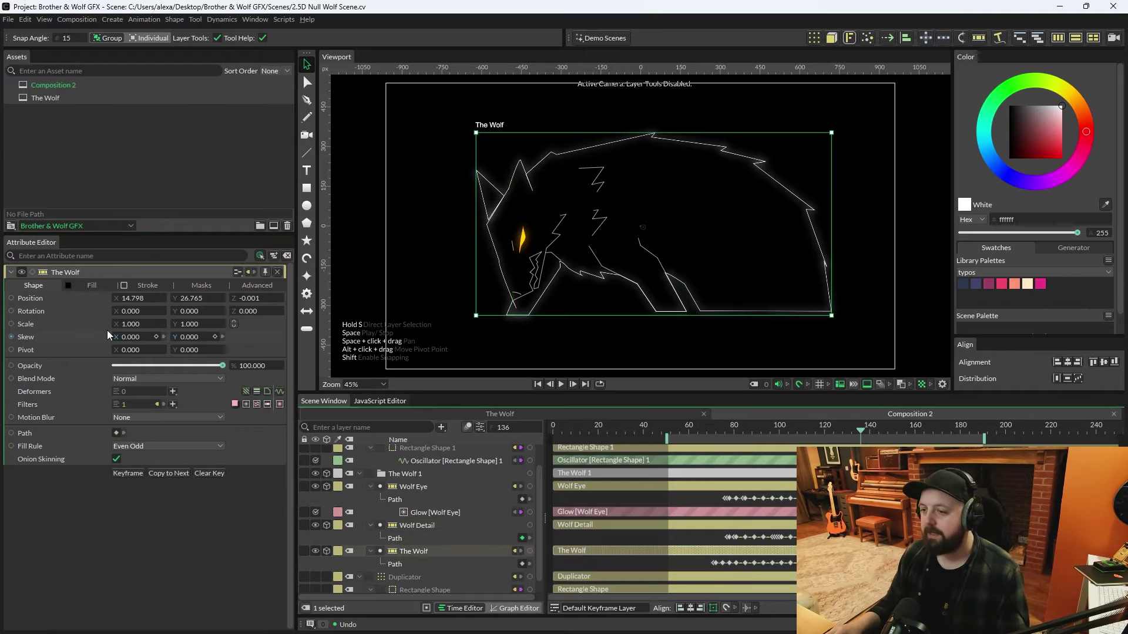
double_click(253, 298)
text(-1)
key(Return)
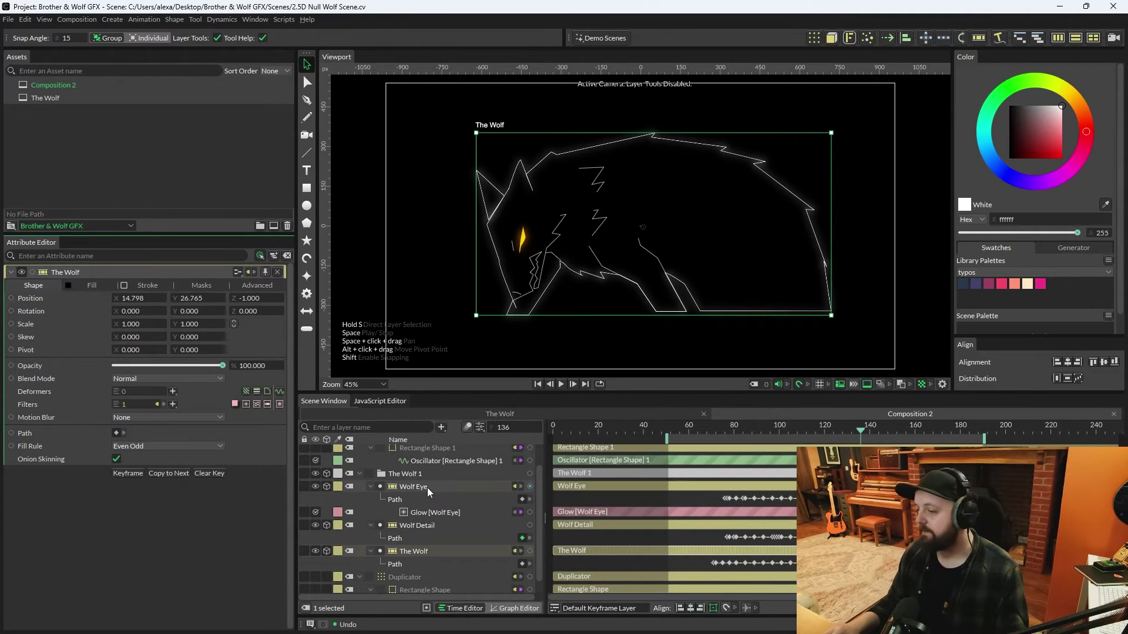
Hide Wolf Detail and The Wolf to check the layering across frames, then show them again
click(316, 525)
click(315, 551)
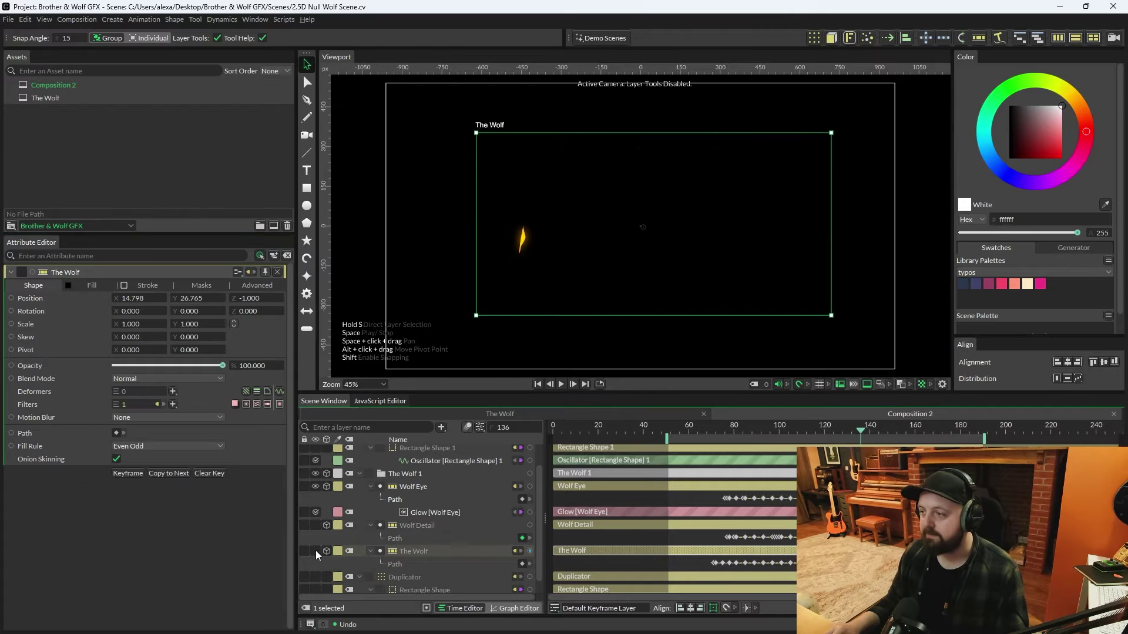
mouse_move(817, 430)
mouse_down()
mouse_move(731, 430)
mouse_move(845, 434)
mouse_move(717, 436)
mouse_move(788, 442)
mouse_move(722, 425)
mouse_move(827, 432)
mouse_move(710, 428)
mouse_move(812, 439)
mouse_move(726, 442)
mouse_move(806, 439)
mouse_up()
click(316, 525)
click(316, 551)
Make Duplicator 1's waves visible again and push the Duplicator waves back in depth
click(359, 473)
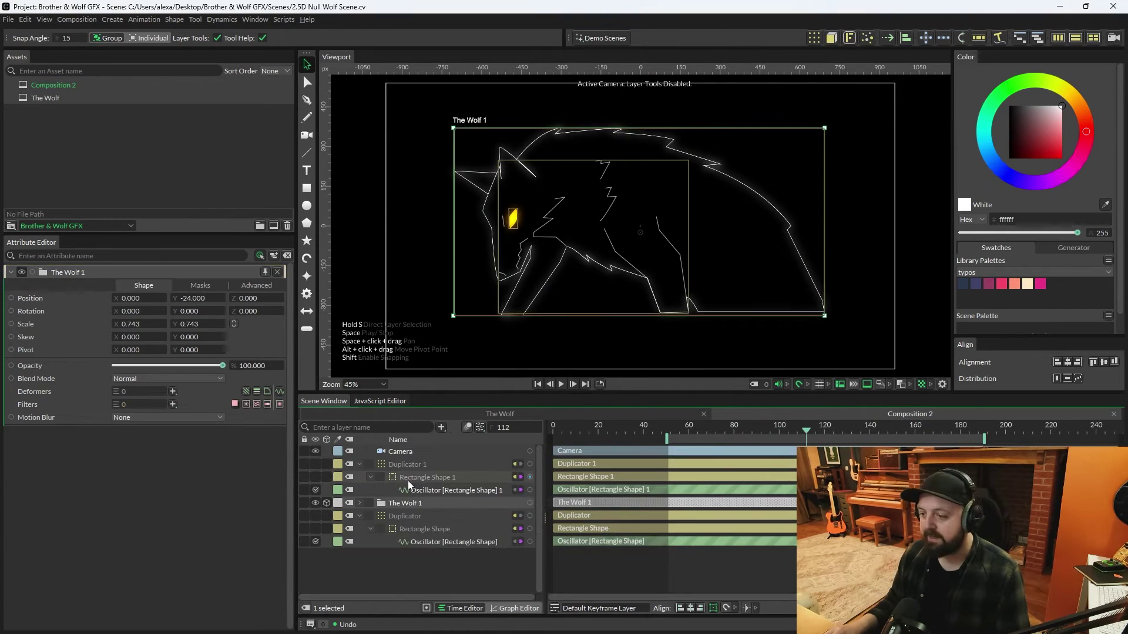
click(314, 464)
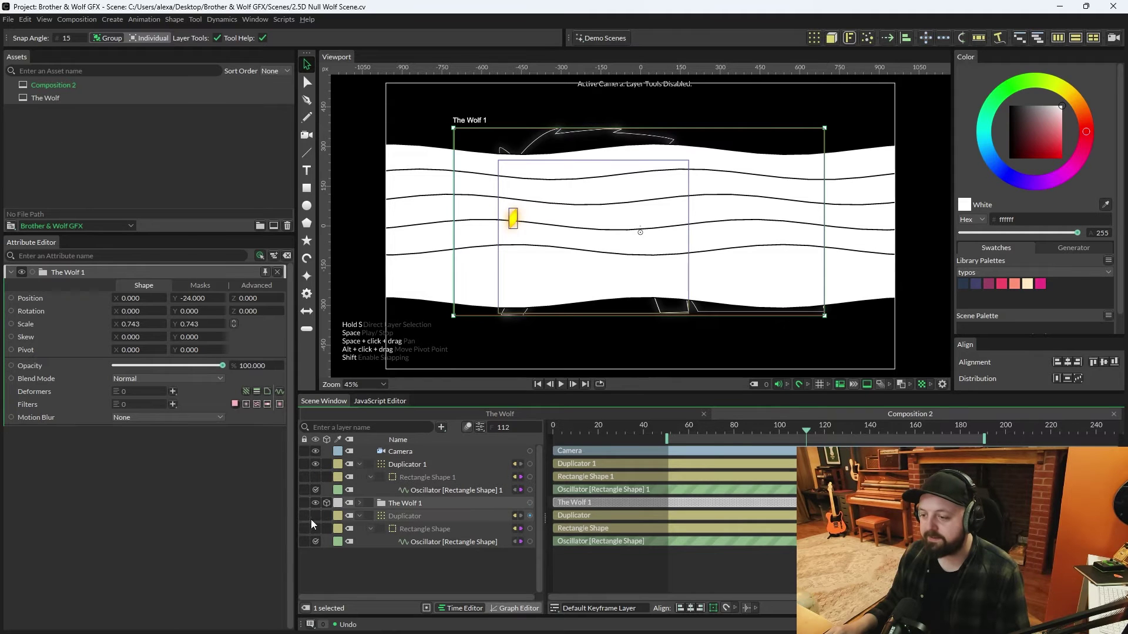
click(414, 515)
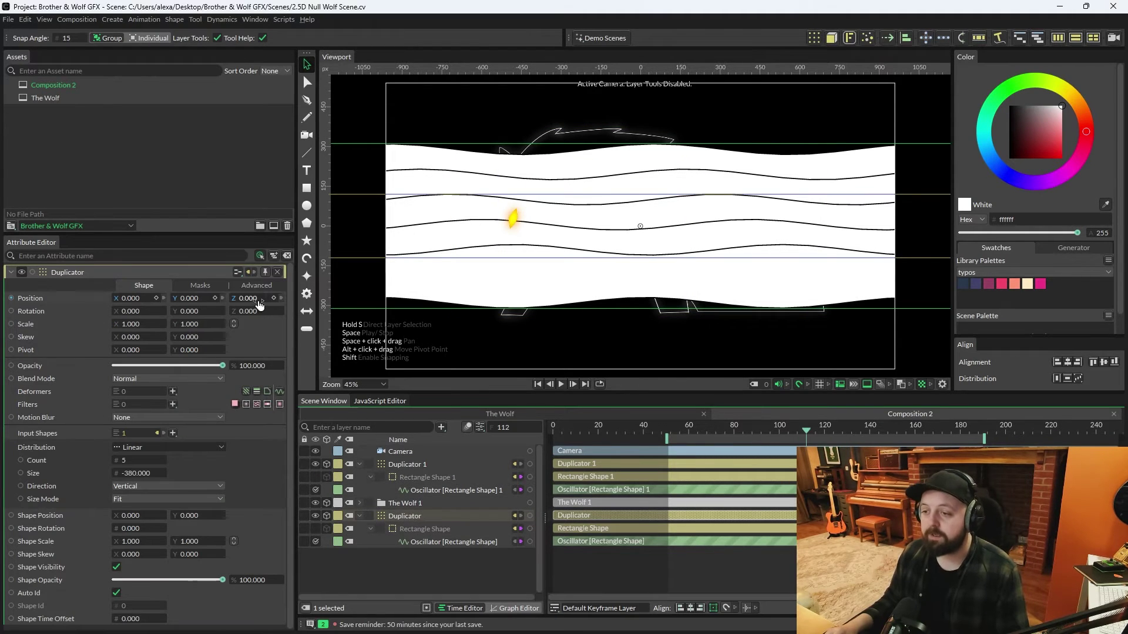
drag(254, 298, 211, 298)
Bring Duplicator 1's waves forward in depth and lower them to reveal the wolf
click(411, 464)
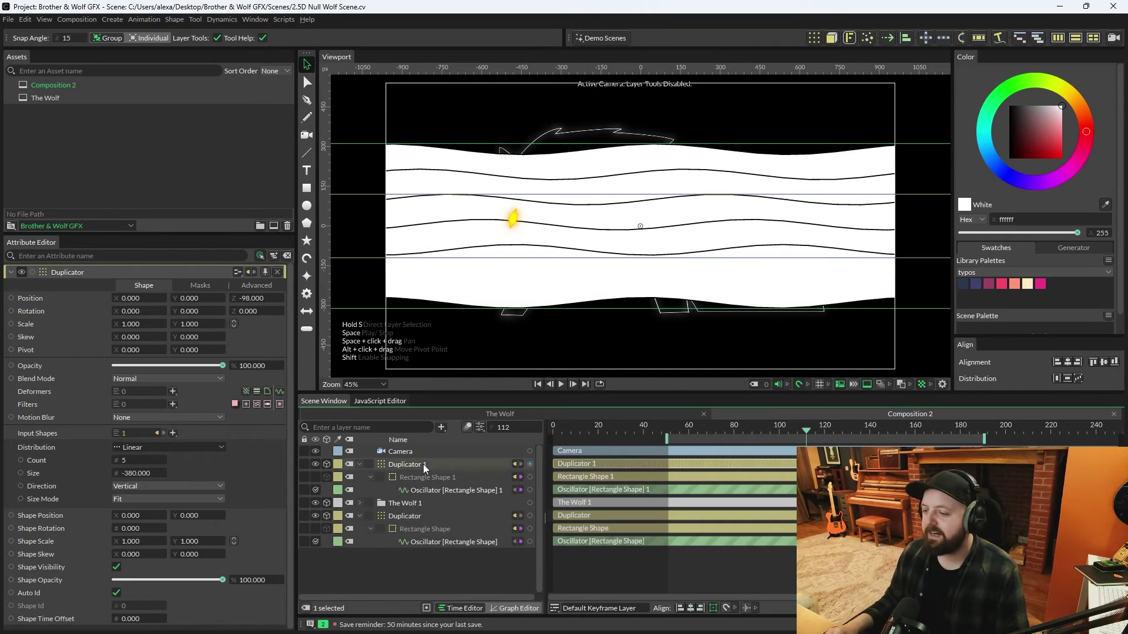
click(359, 464)
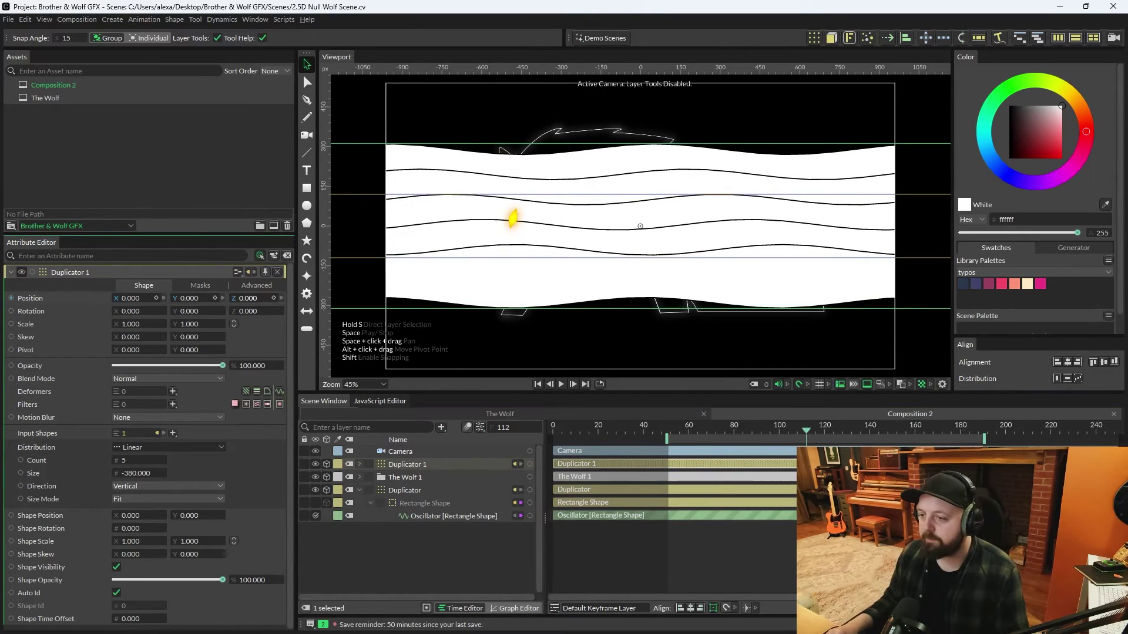
drag(250, 298, 288, 298)
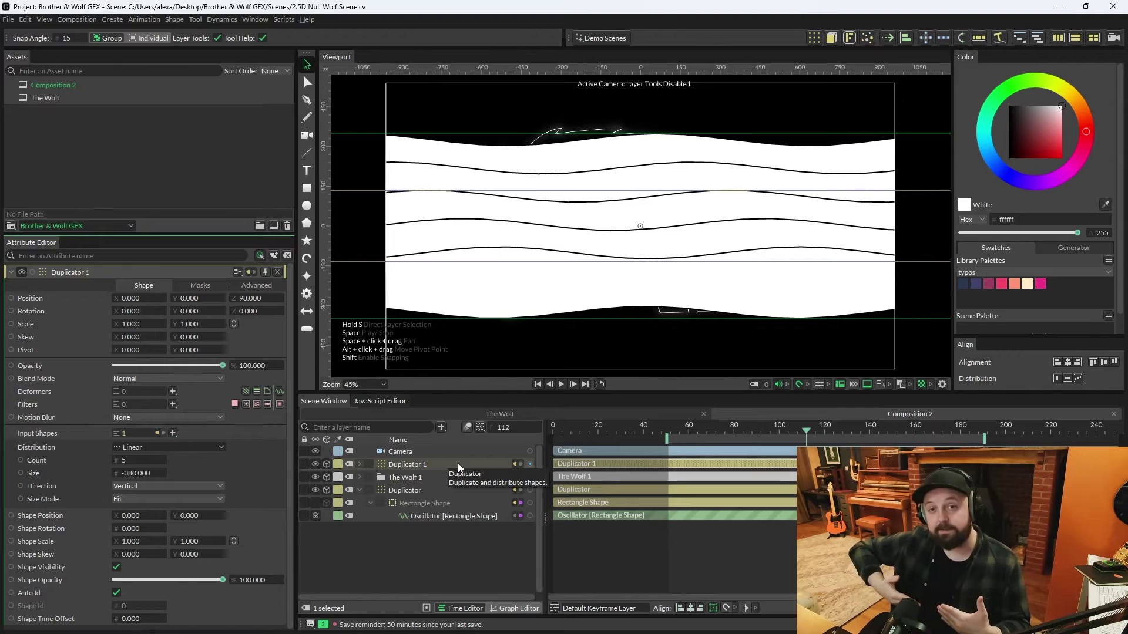
drag(189, 298, 145, 298)
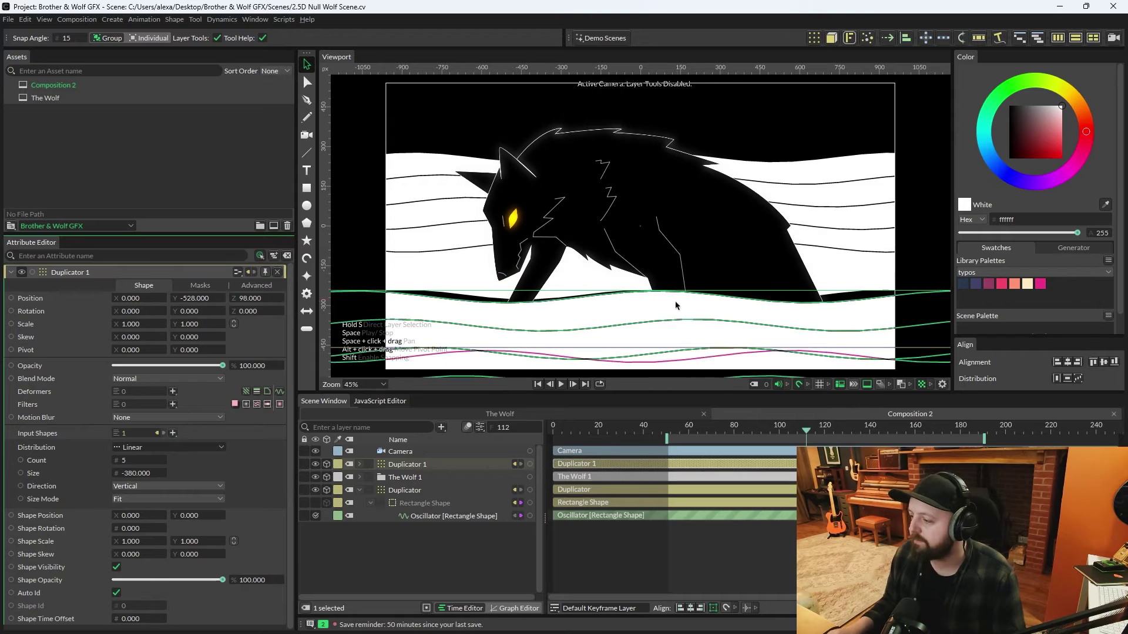
Lower the Duplicator waves to Y -258, Z -98 and preview the playback
click(411, 490)
key(ctrl+z)
drag(189, 298, 189, 298)
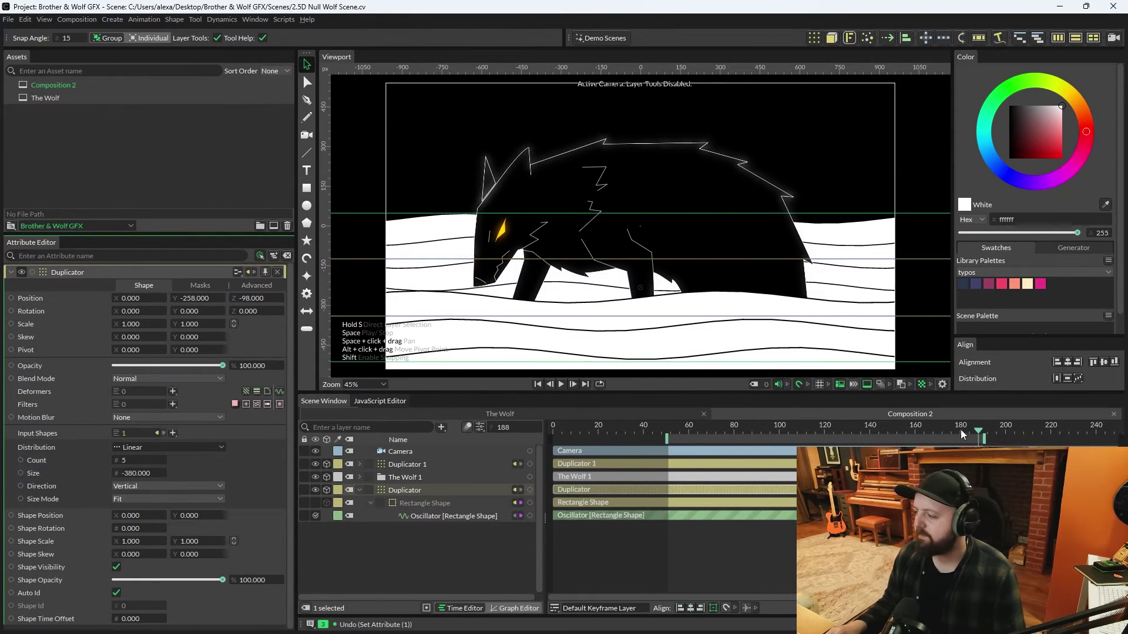
key(space)
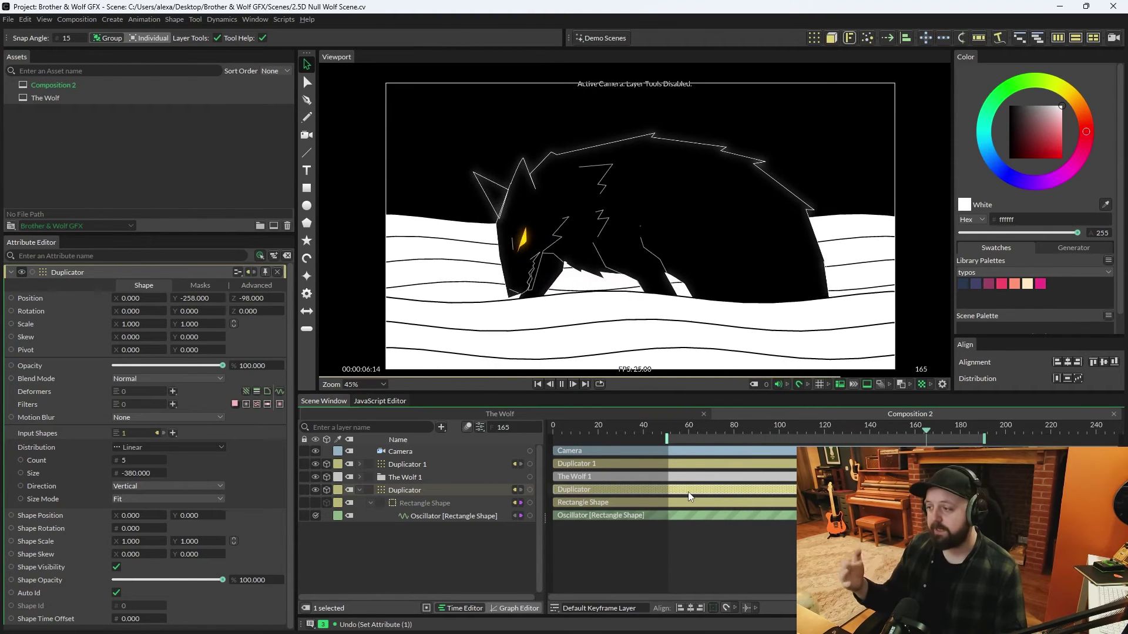
key(space)
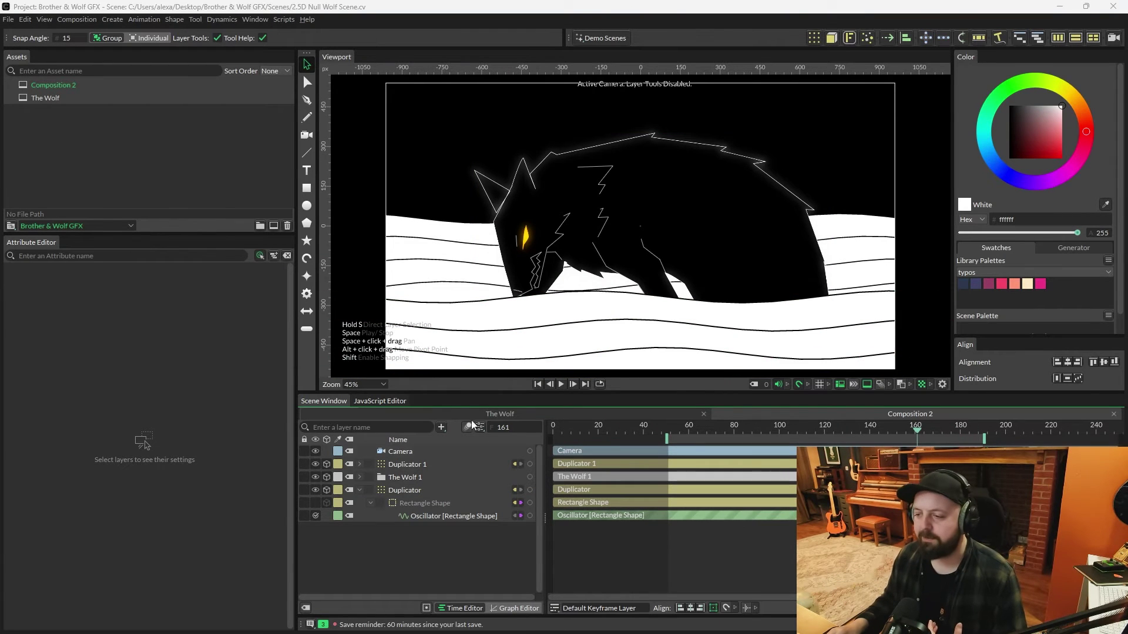
Push Duplicator's waves further back and bring Duplicator 1's forward to Z 344
click(306, 137)
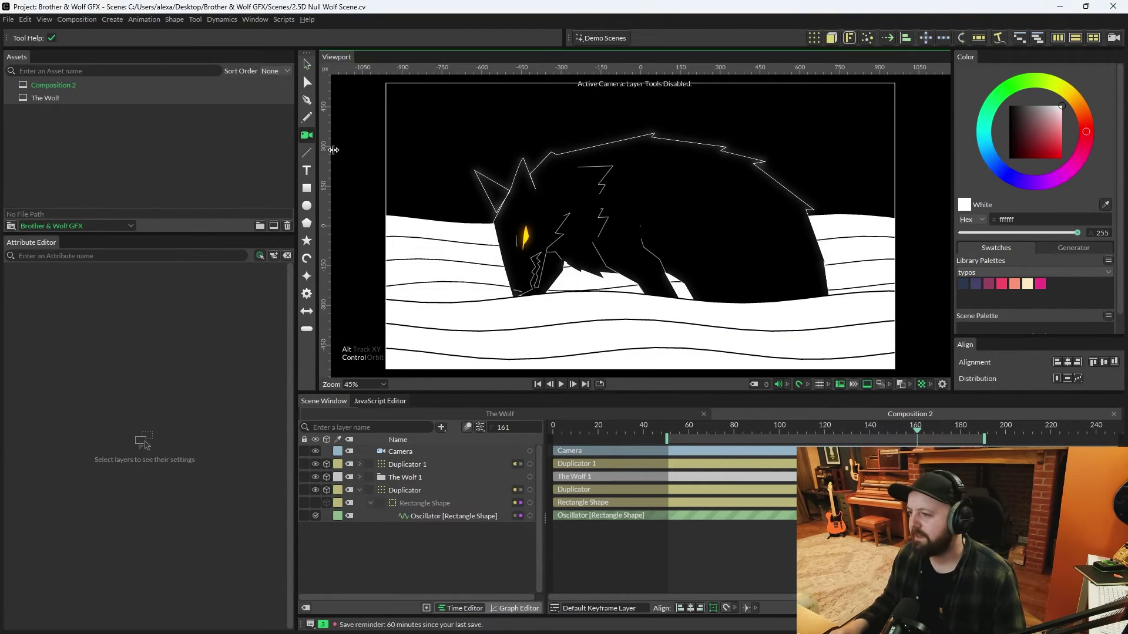
drag(362, 237, 549, 260)
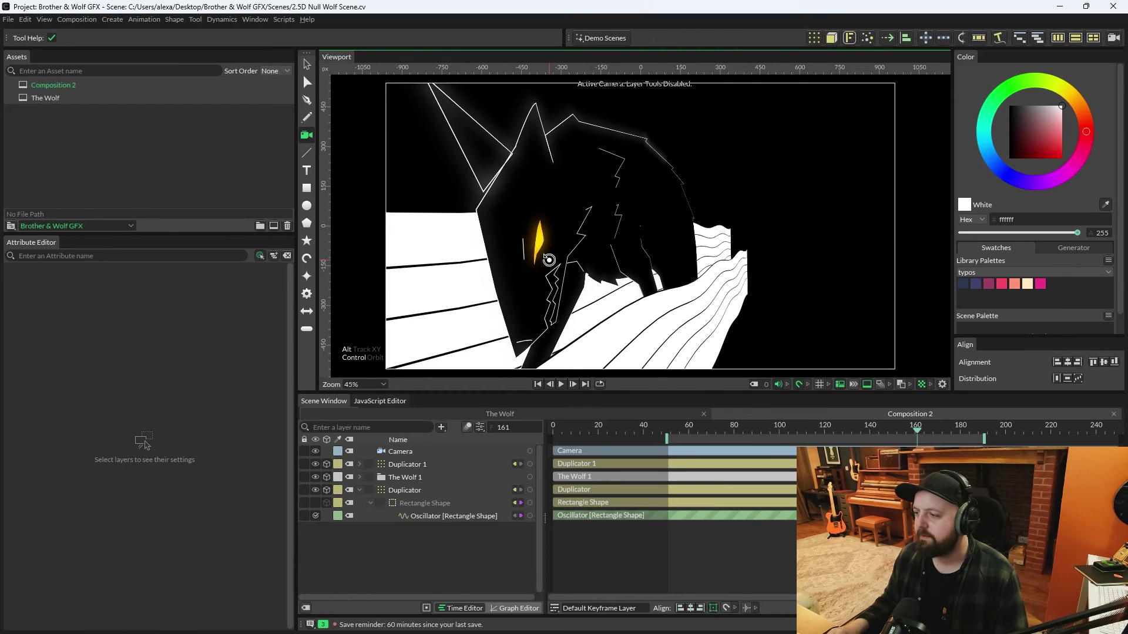
click(423, 489)
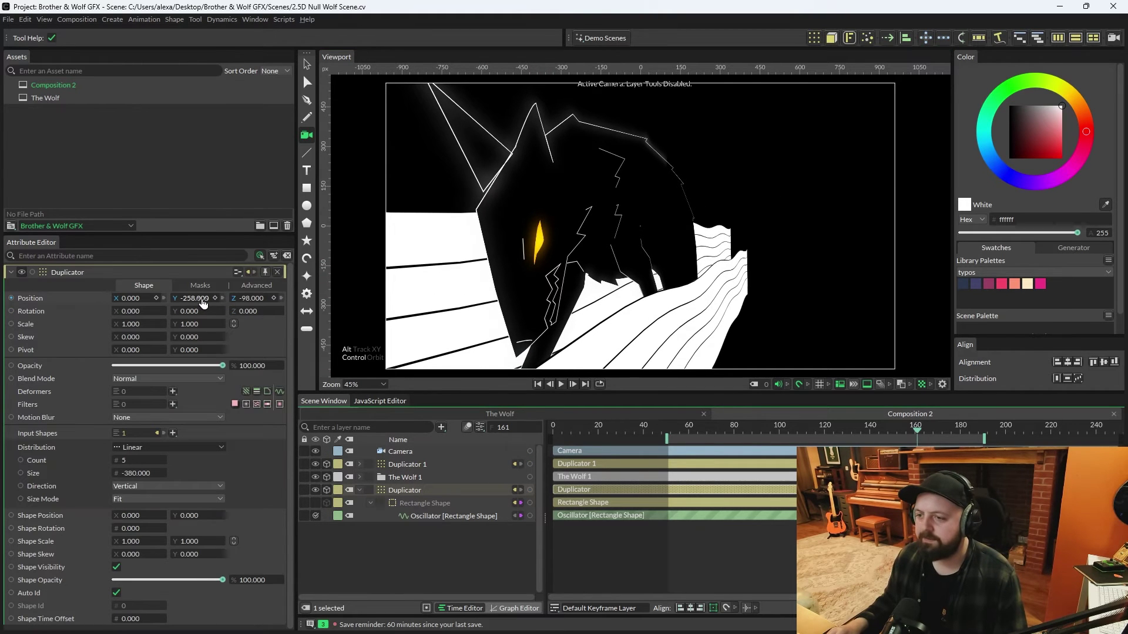
drag(250, 299, 217, 299)
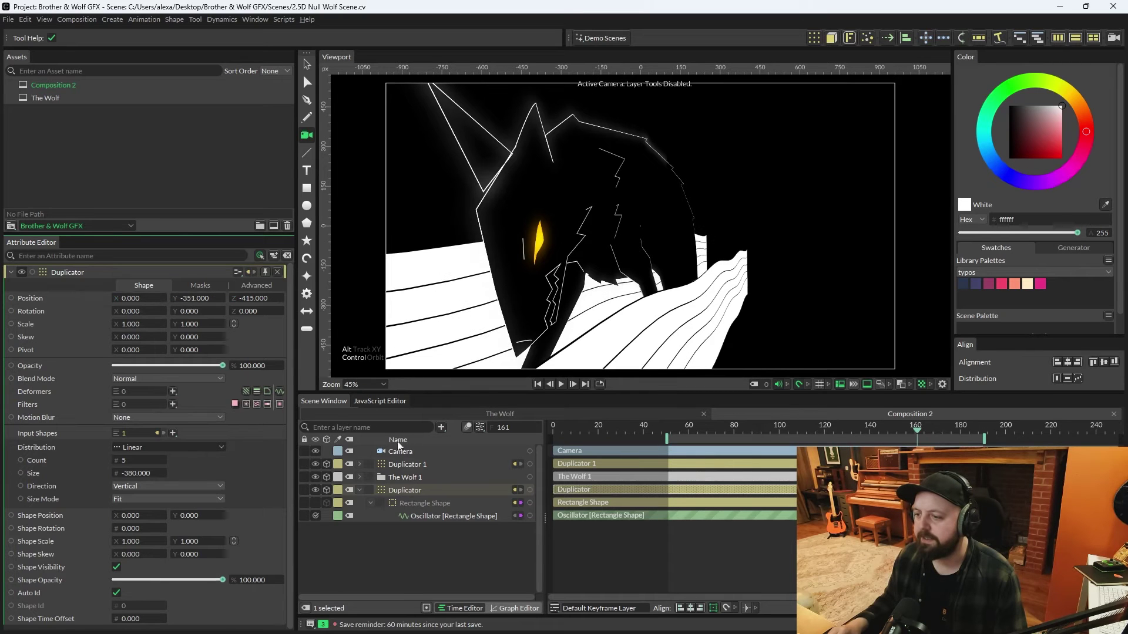
click(421, 466)
drag(251, 299, 285, 298)
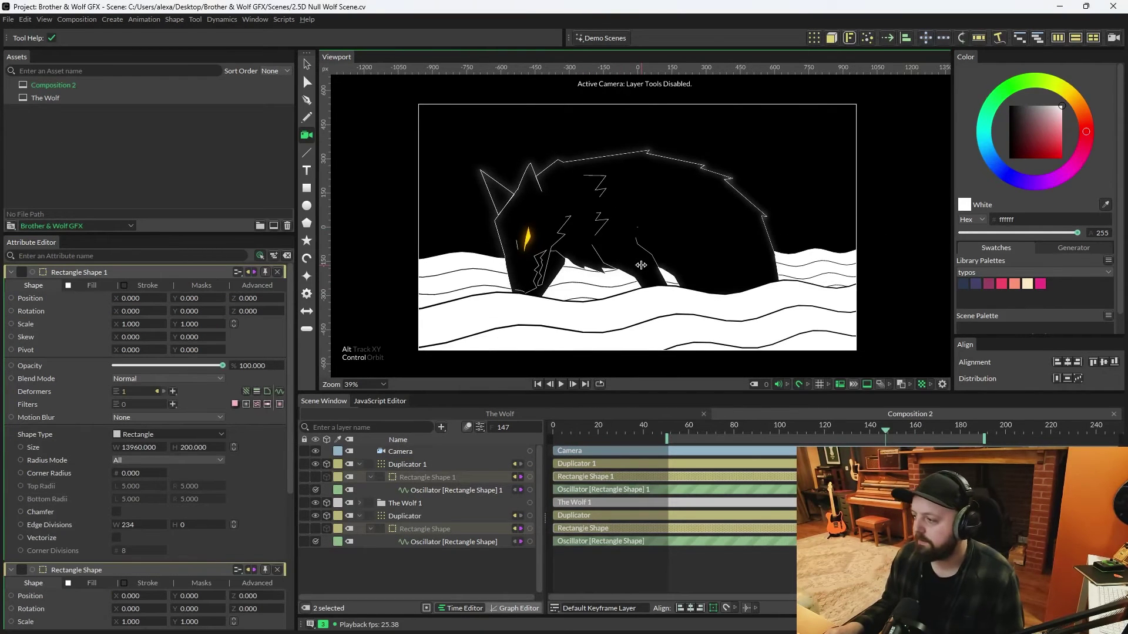
Orbit around the wolf scene, replay the animation from the start, and deselect
drag(599, 287, 688, 305)
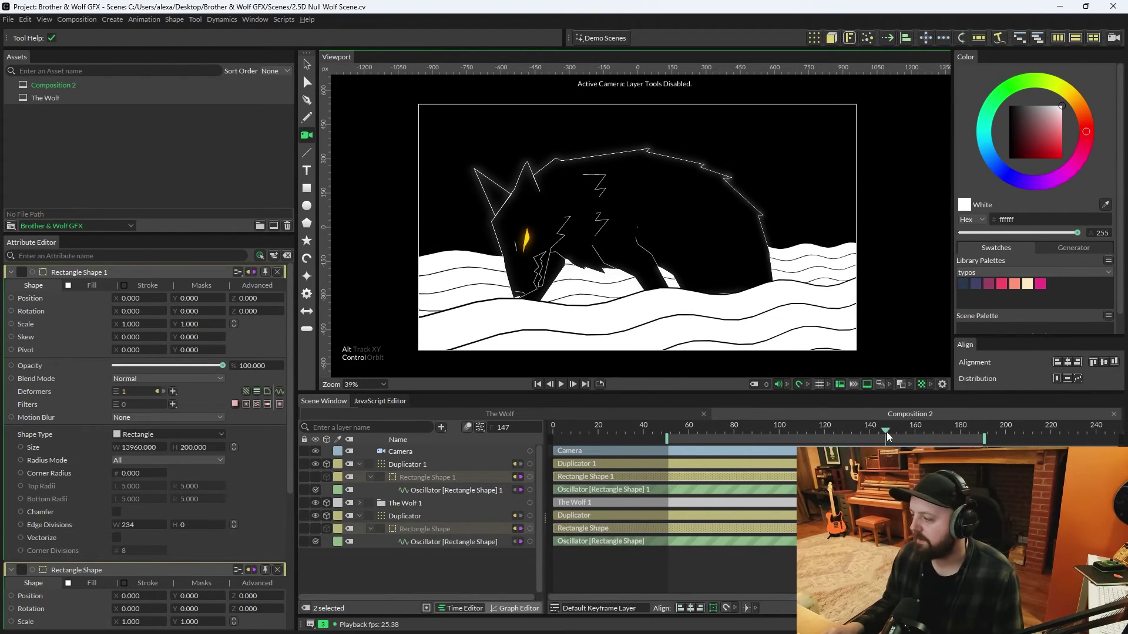
drag(887, 432, 651, 421)
key(space)
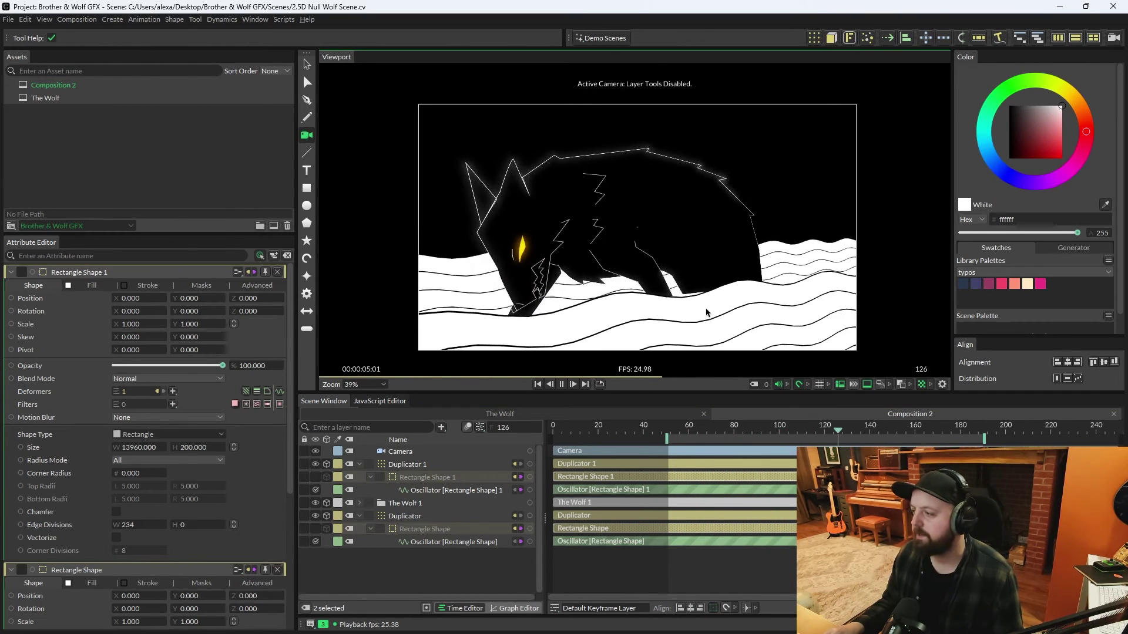
key(space)
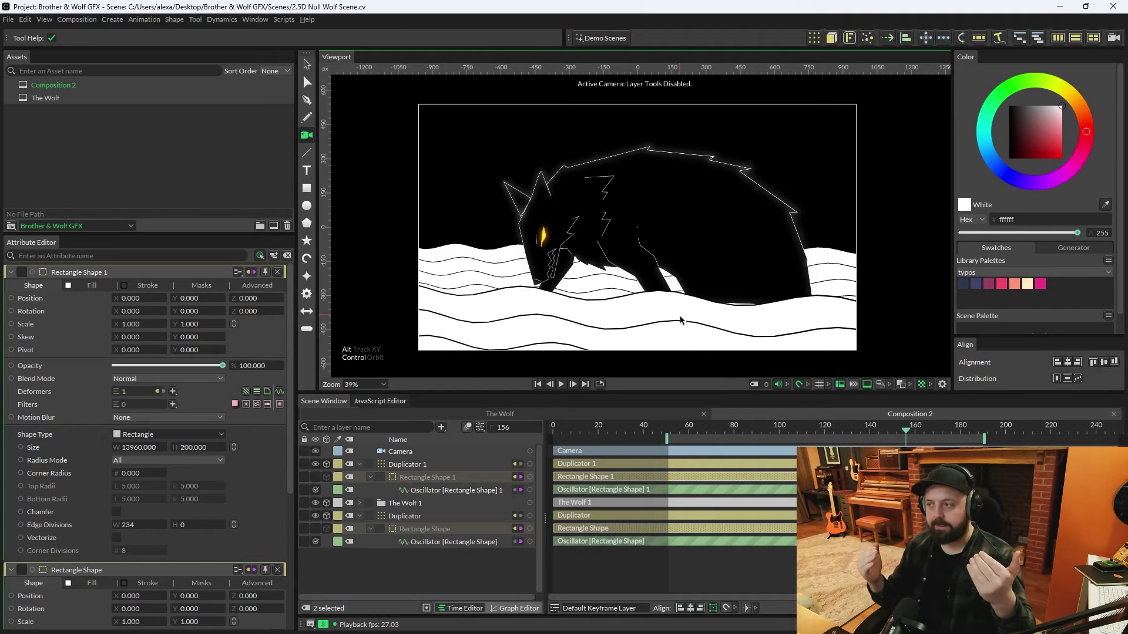
key(ctrl+z)
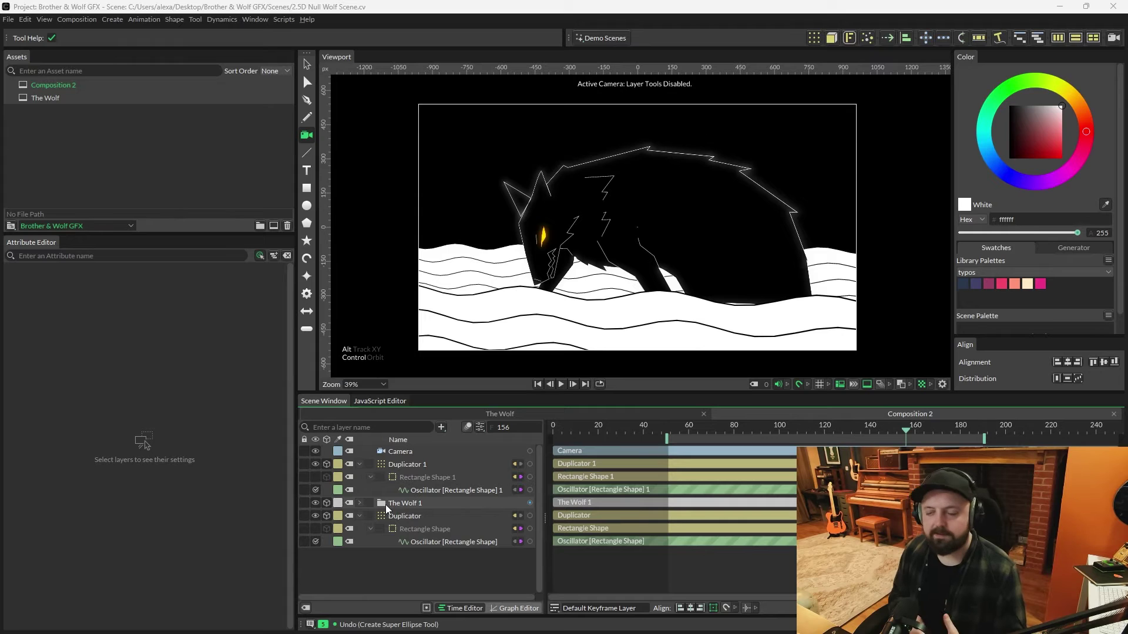
Add a white Ellipse moon of radius 198 at 378, 473, -547, at the bottom of the layer stack
click(306, 210)
drag(389, 492, 429, 583)
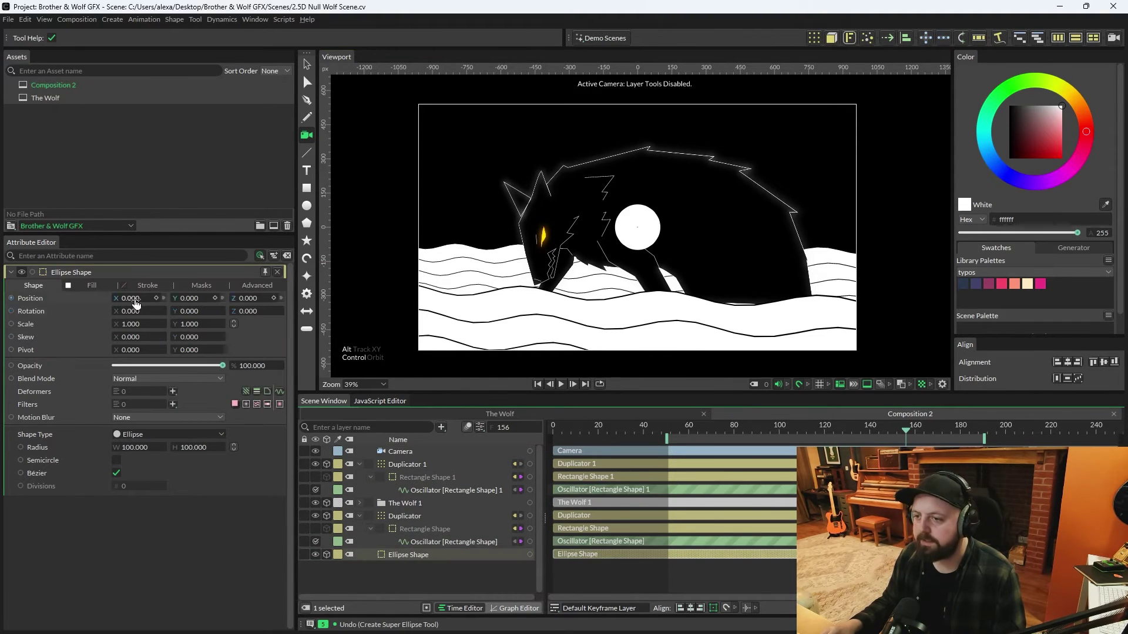
drag(135, 303, 235, 301)
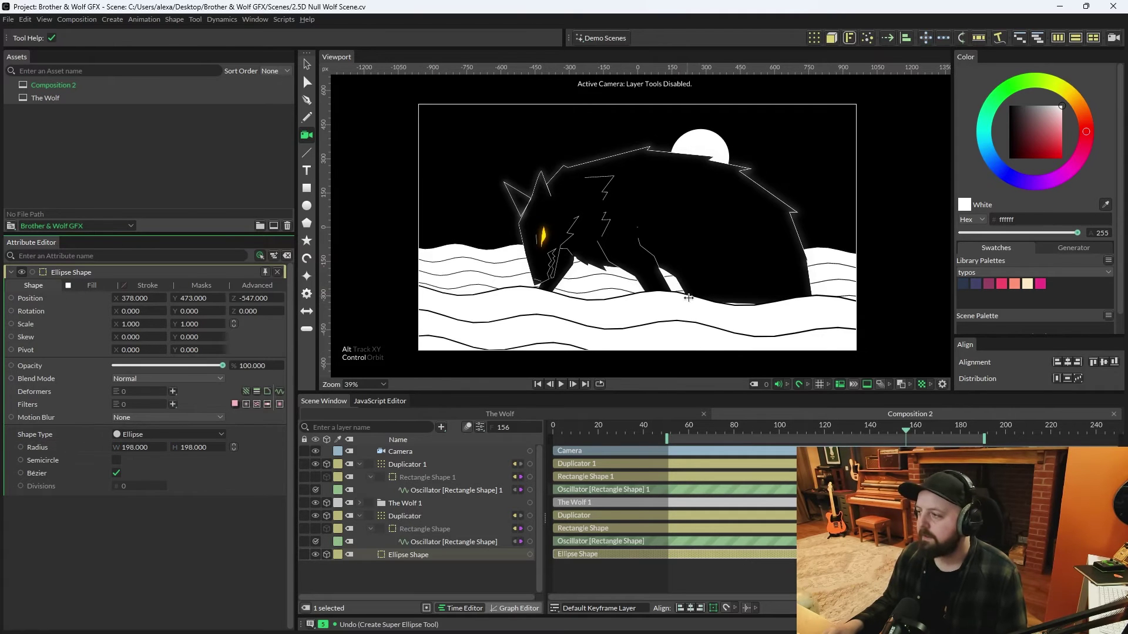
drag(695, 303, 664, 302)
Create a Super Ellipse star and drive its Radius with a Random behaviour
click(390, 587)
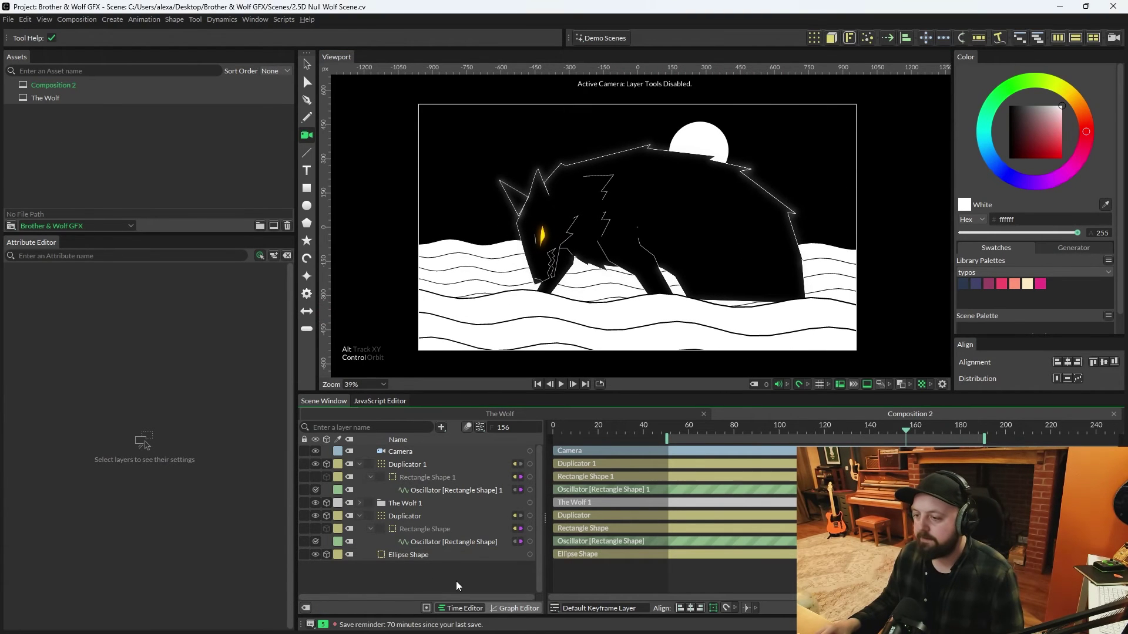
click(306, 276)
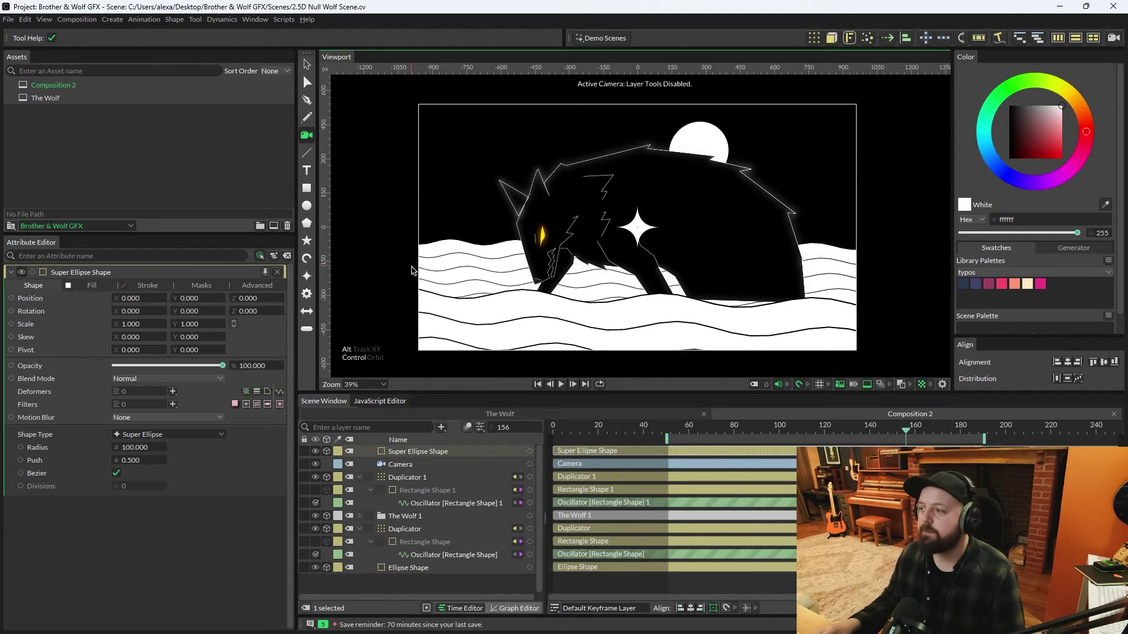
right_click(80, 448)
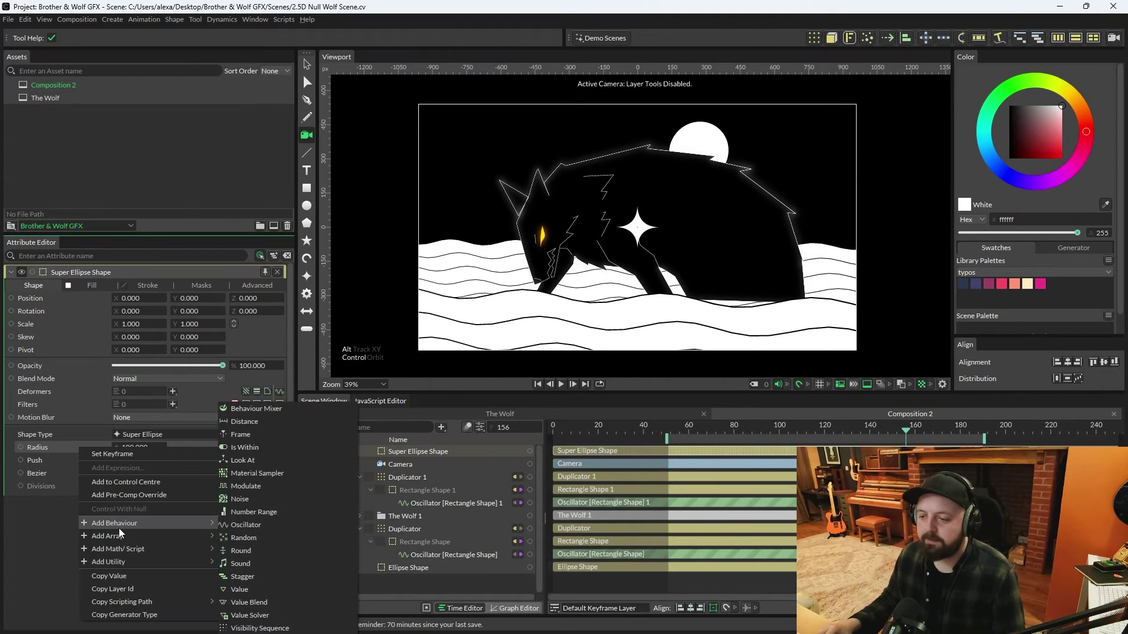
mouse_move(129, 536)
mouse_move(195, 522)
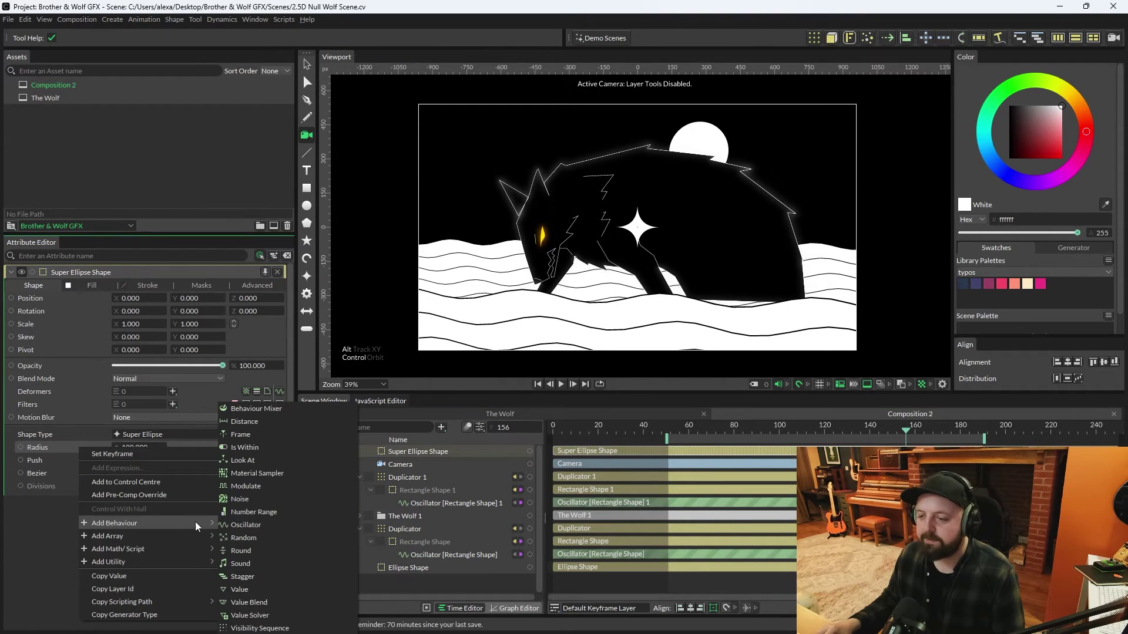
click(248, 535)
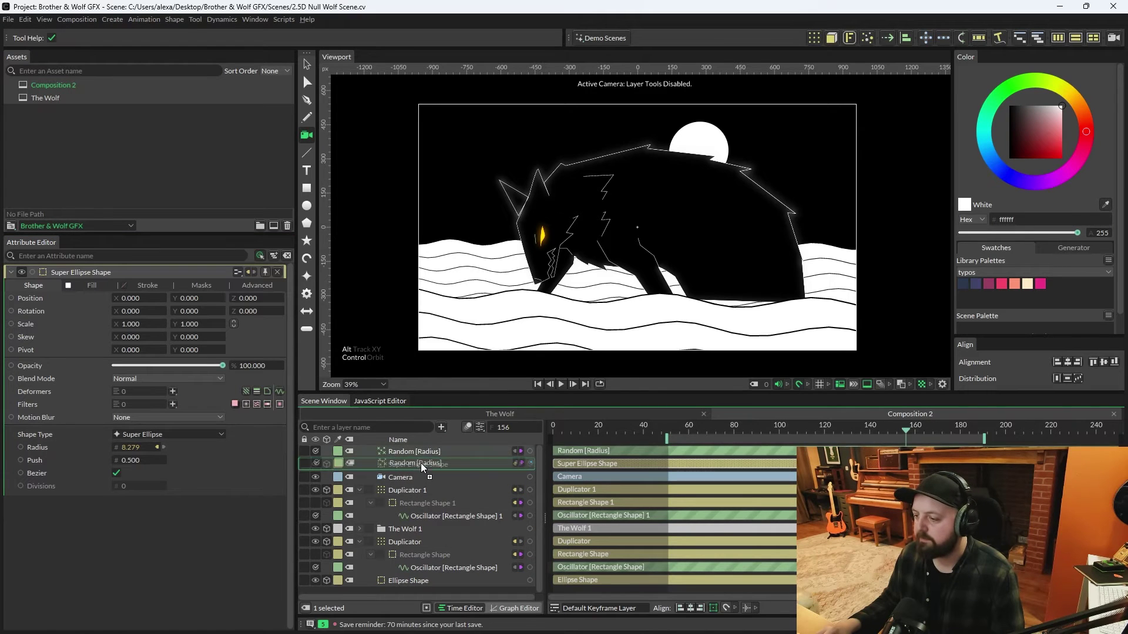
drag(420, 462, 421, 452)
Set the Random radius range to Minimum 2 and Maximum 5, and add a Duplicator for the star
click(437, 465)
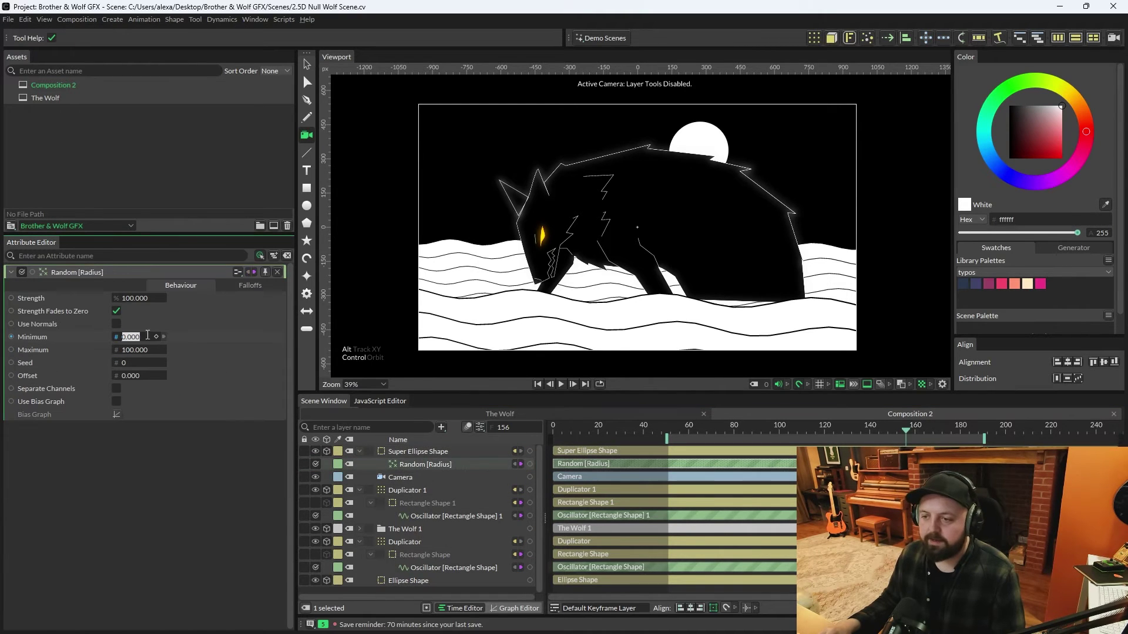
text(2)
key(Tab)
text(5)
key(Return)
click(435, 451)
click(814, 38)
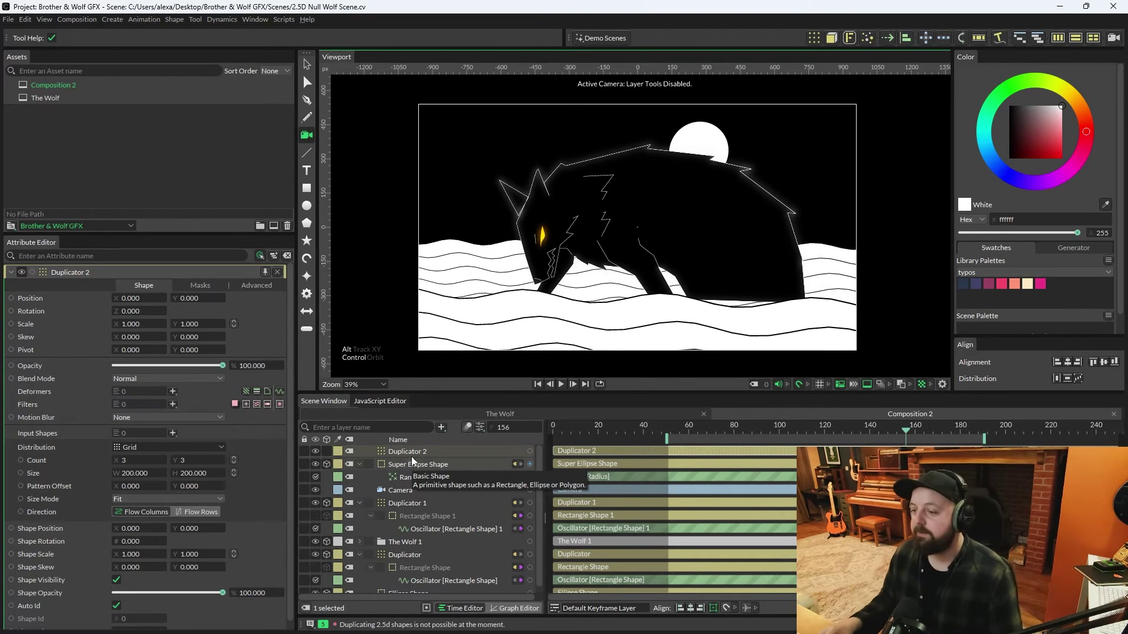
Switch Duplicator 2 to Random distribution (282 copies over 3600×1310) and nest the star under it
drag(429, 464, 144, 434)
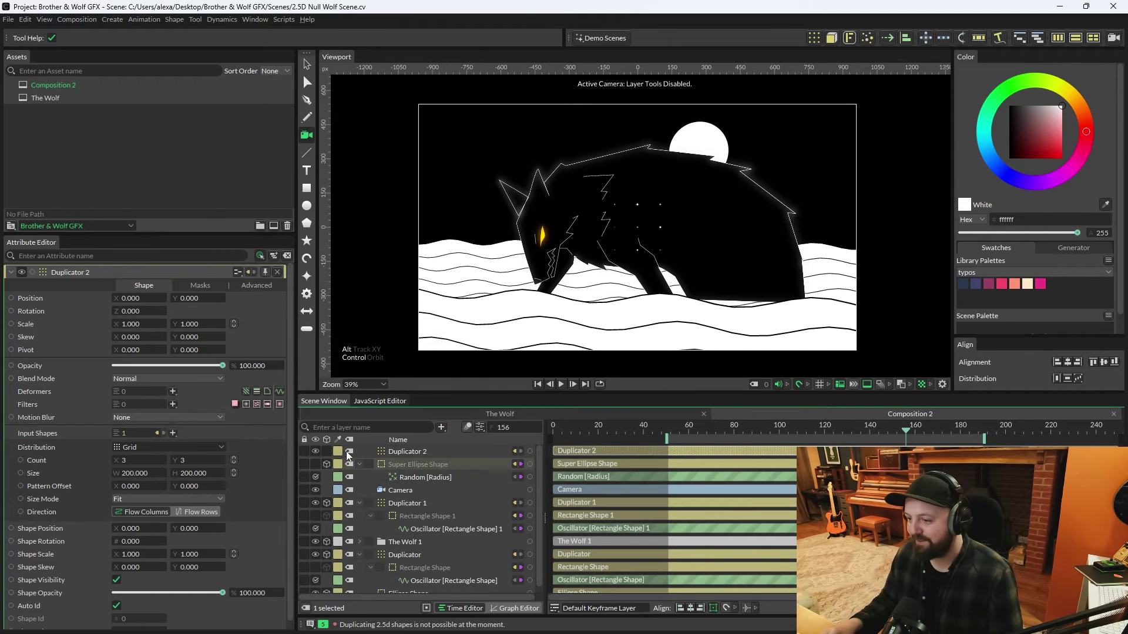
click(132, 447)
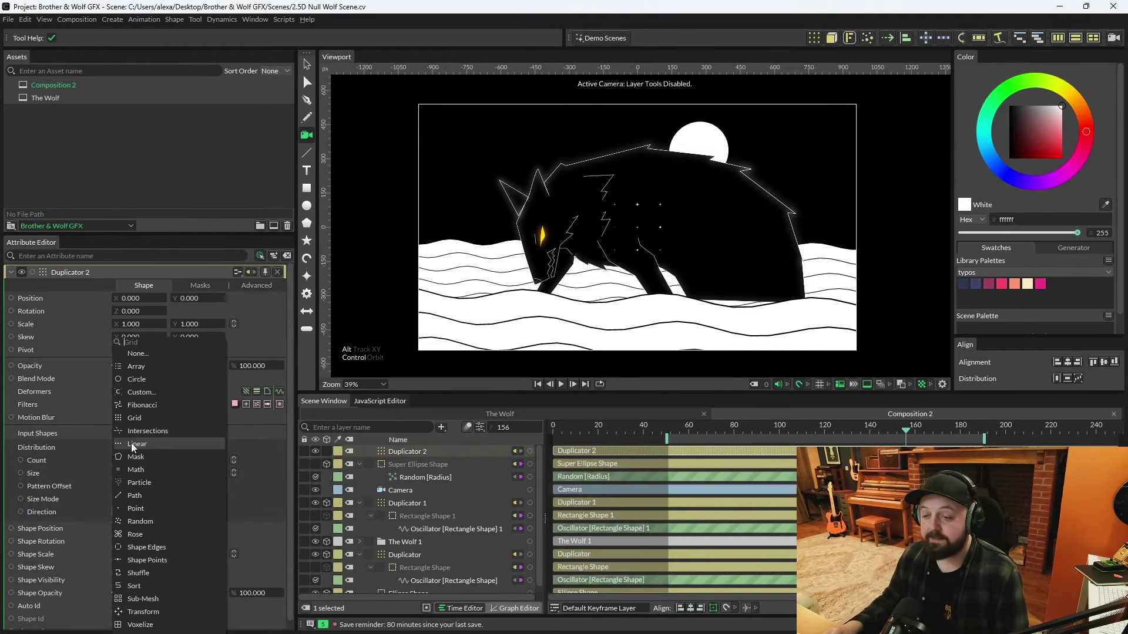
click(141, 522)
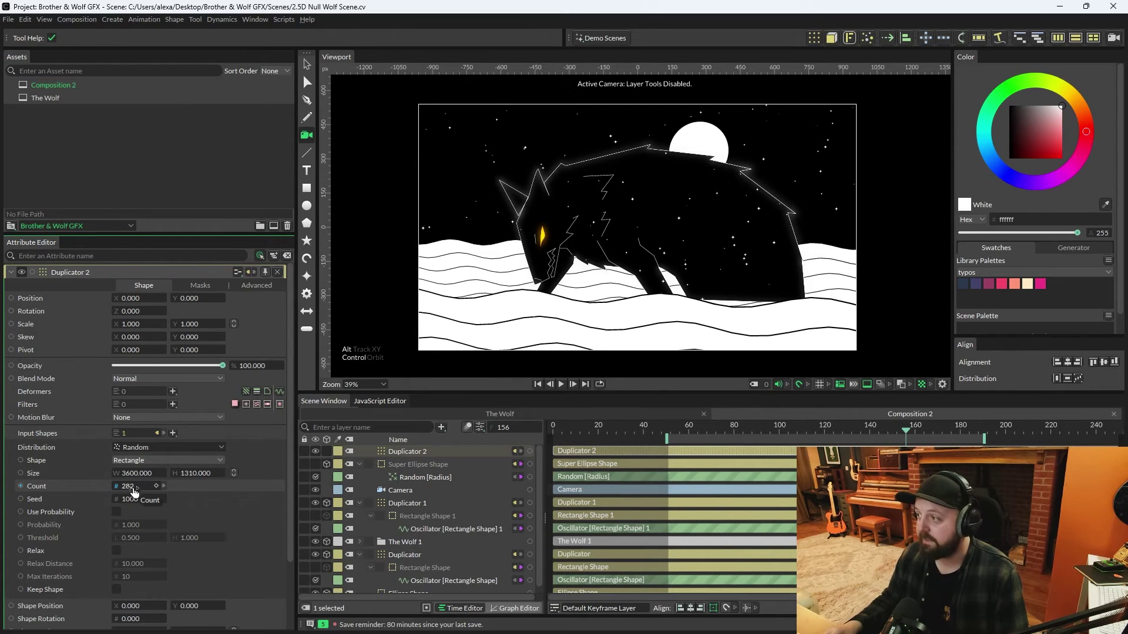
drag(482, 463, 448, 591)
click(361, 451)
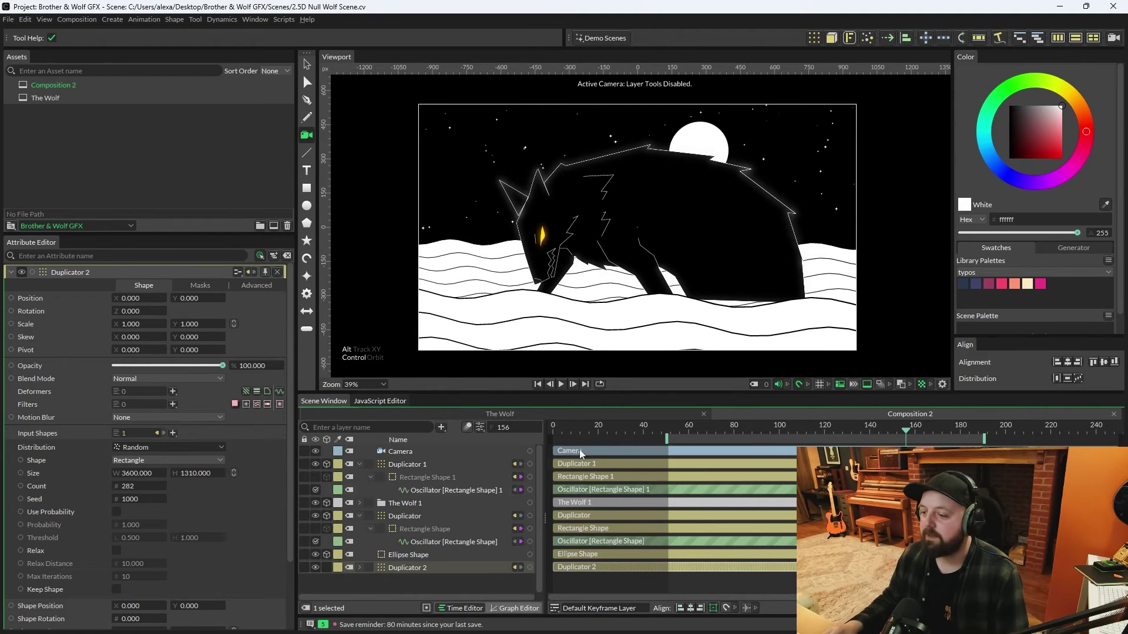
Make Duplicator 2 3D at Z -410 and widen it to 8040 × 4442
click(326, 568)
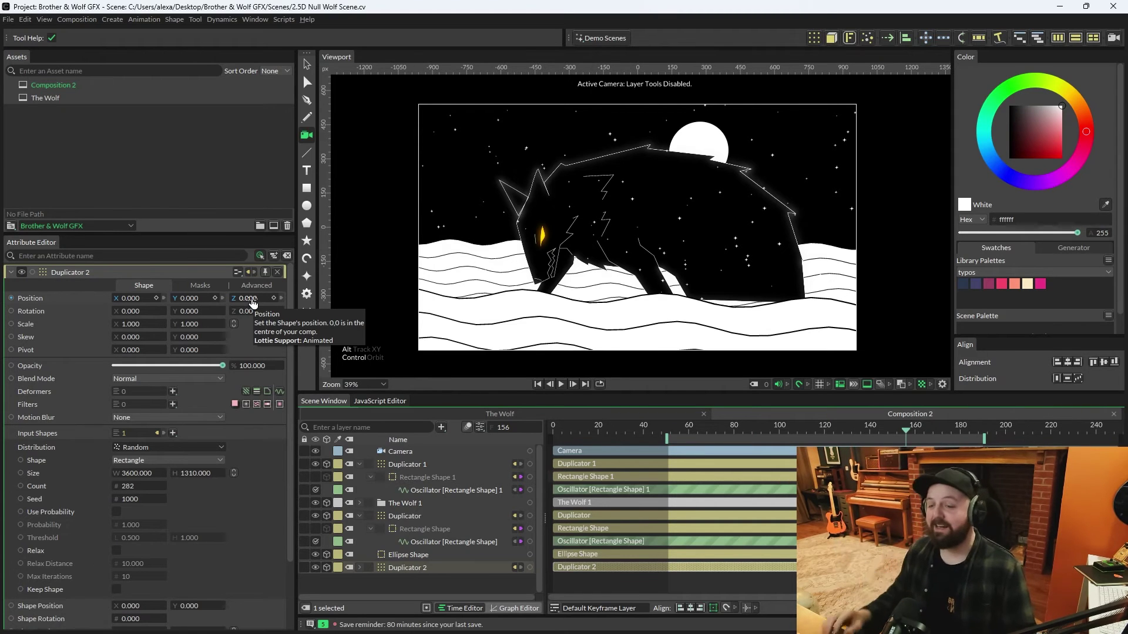
drag(252, 302, 240, 302)
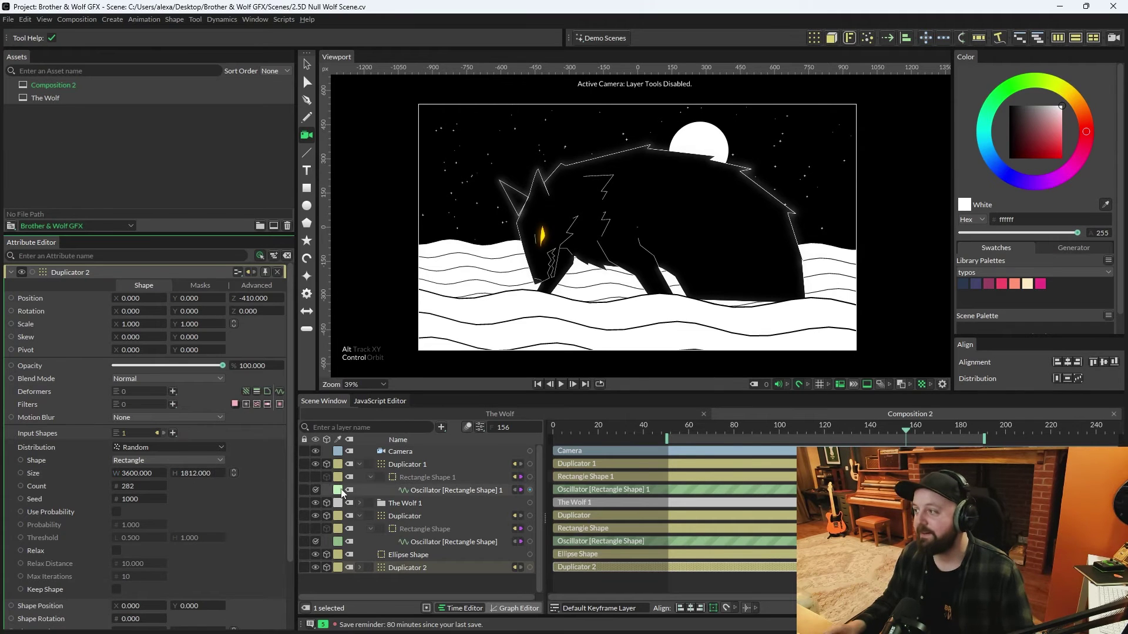
drag(906, 431, 627, 431)
key(space)
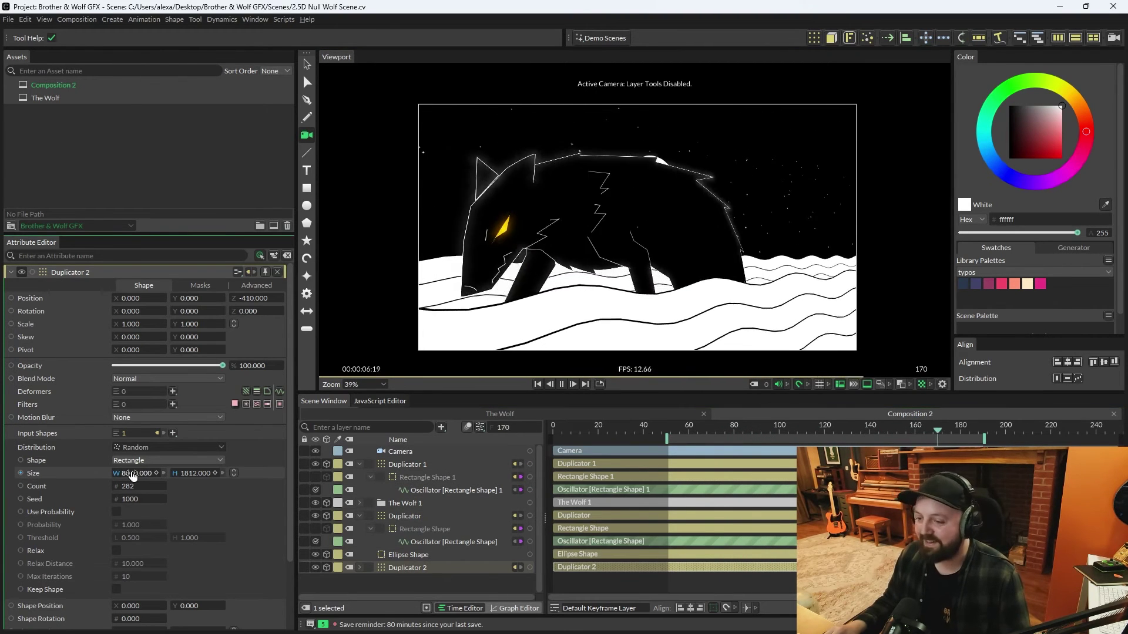
drag(138, 475, 223, 481)
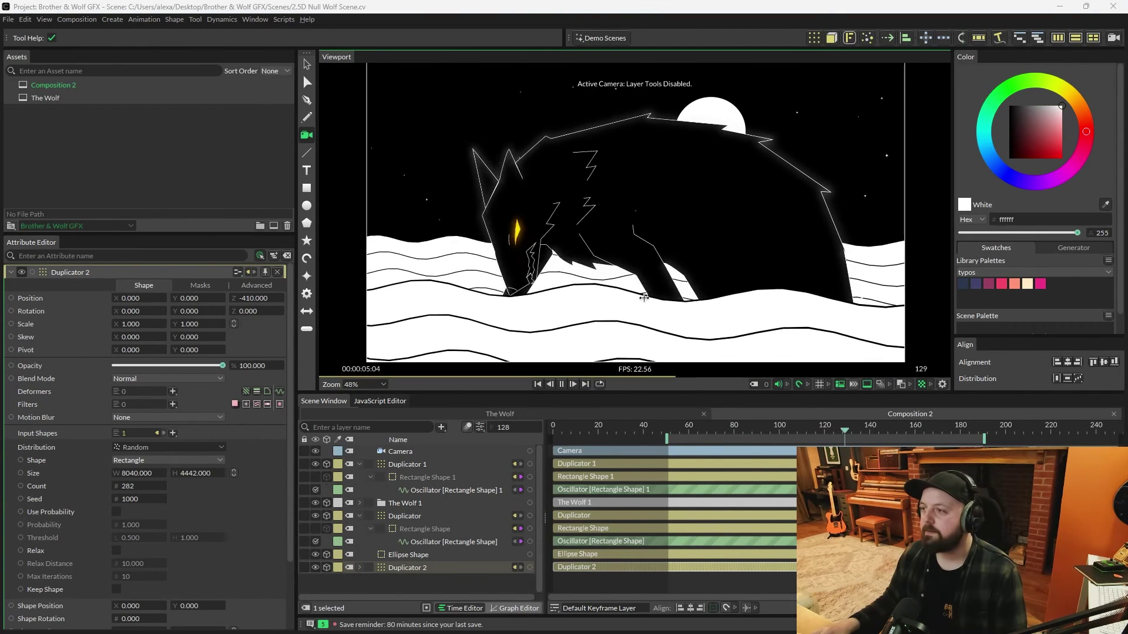
Stop the wolf playback and create a new empty Composition 3
scroll(646, 305, up, 2)
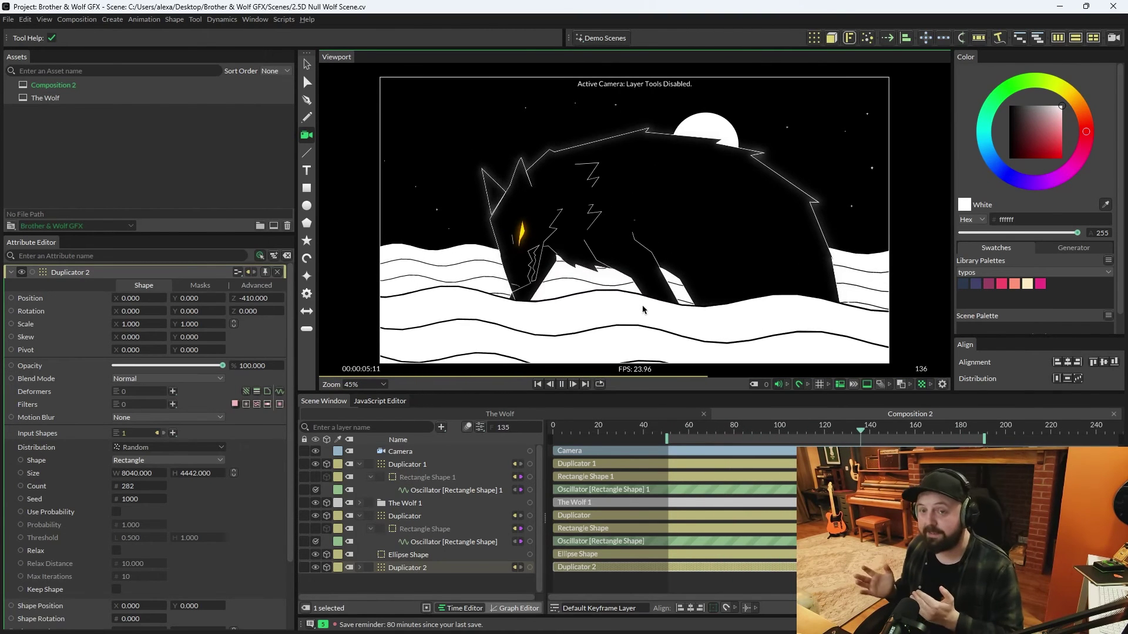
key(space)
click(274, 226)
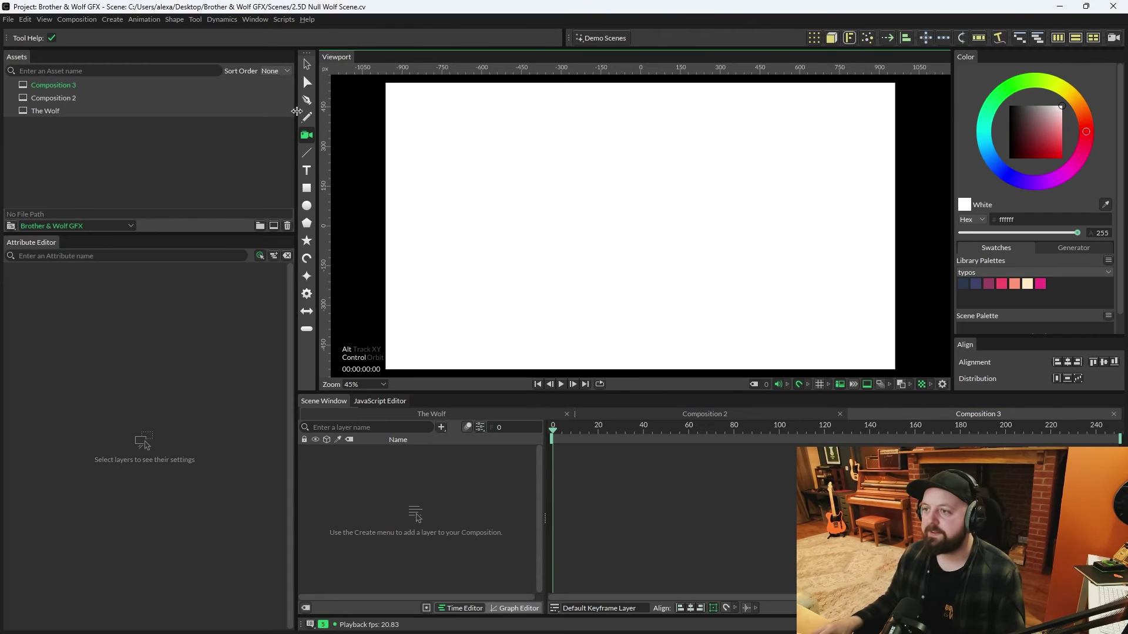
Add a 200×200 Light Salmon 3D rectangle and duplicate it into six Rectangle Shape layers
click(307, 63)
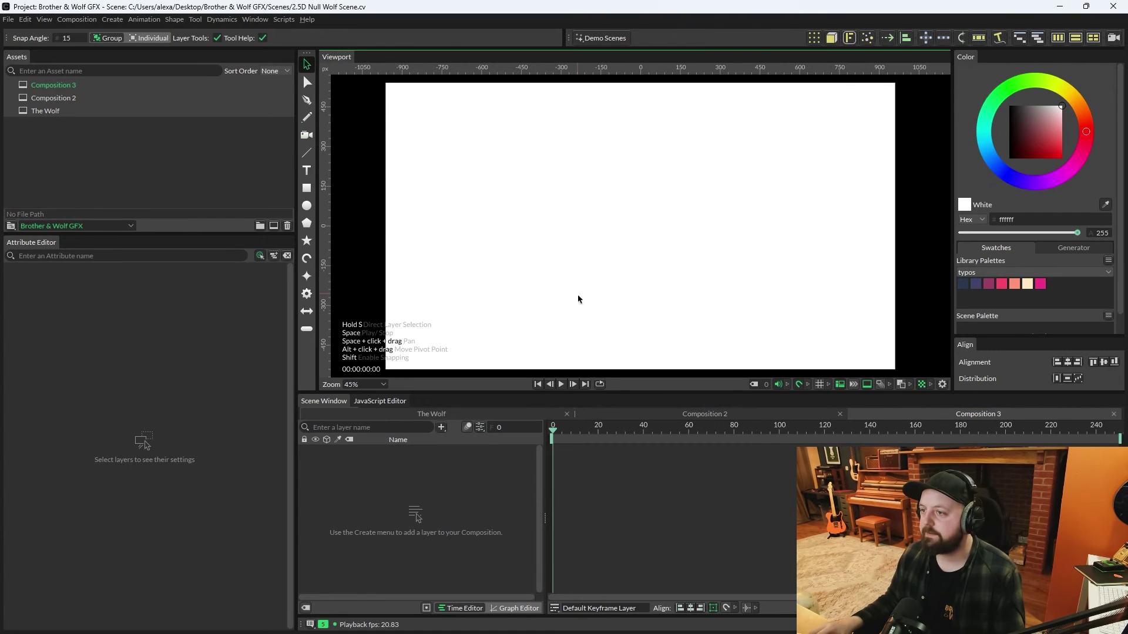
alt+click(306, 189)
click(1061, 129)
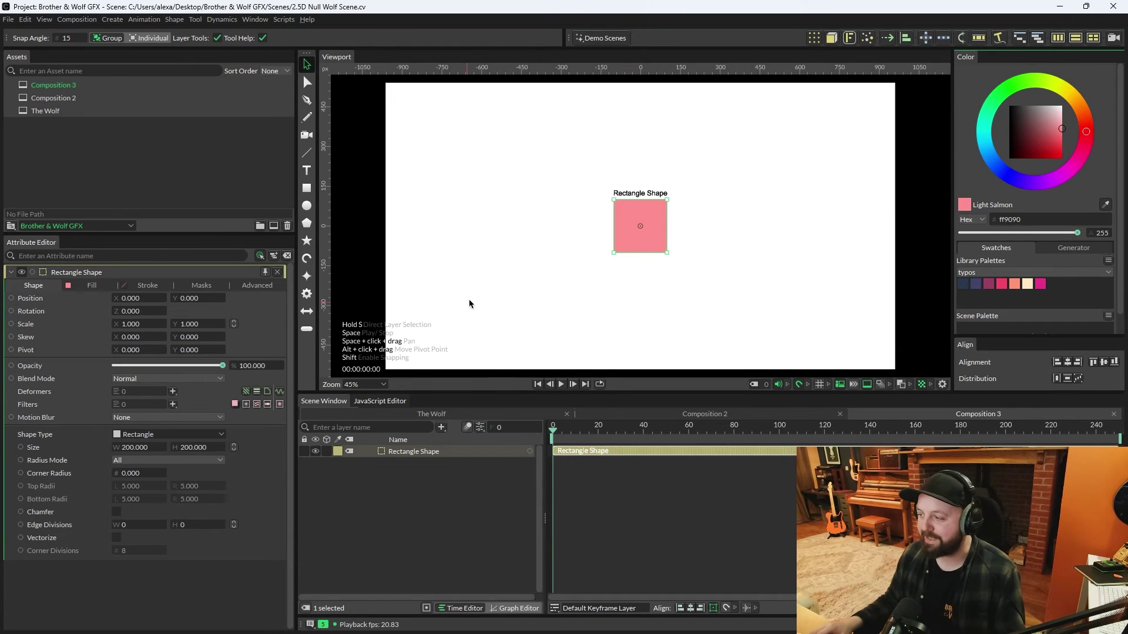
click(326, 451)
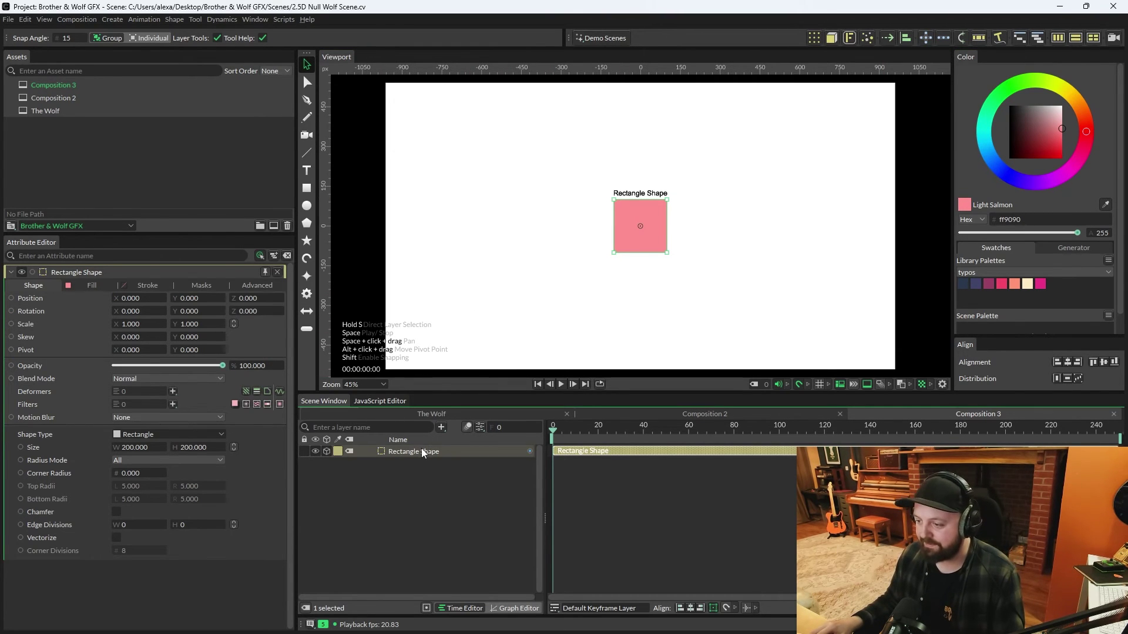
key(ctrl+d)
key(ctrl+d)
key(ctrl+d)
key(ctrl+d)
key(ctrl+d)
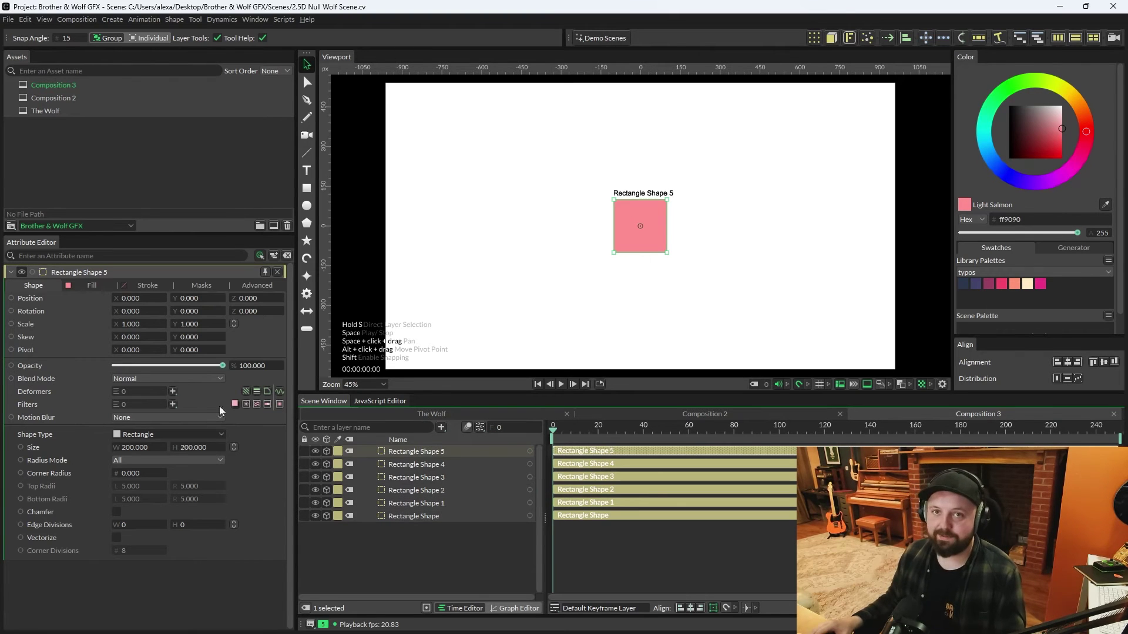
click(432, 525)
click(465, 519)
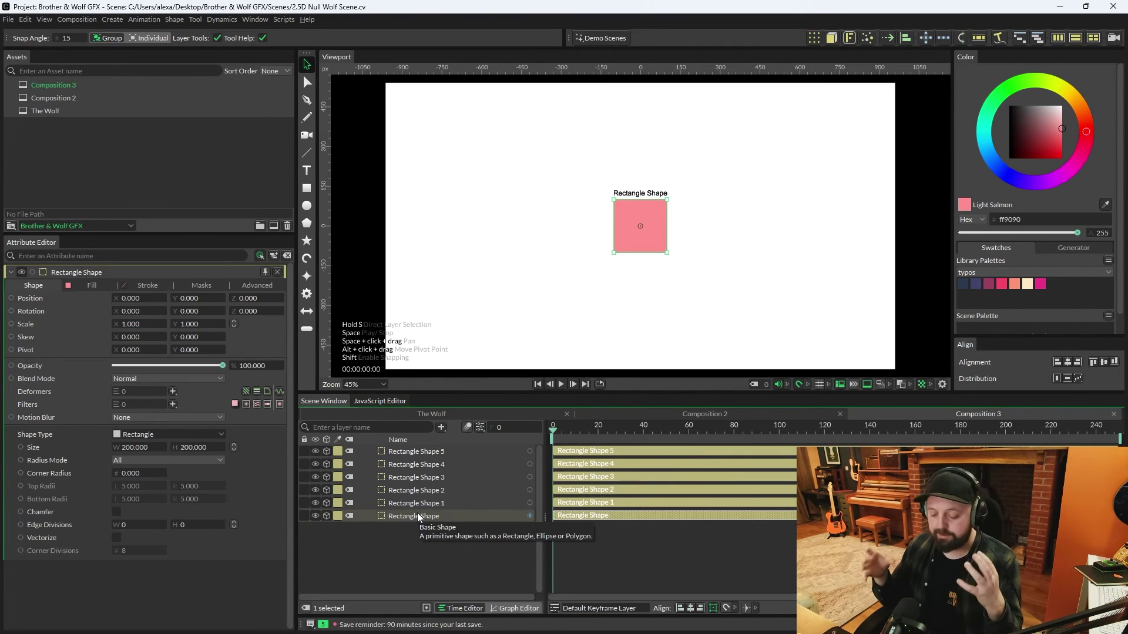
key(ctrl+z)
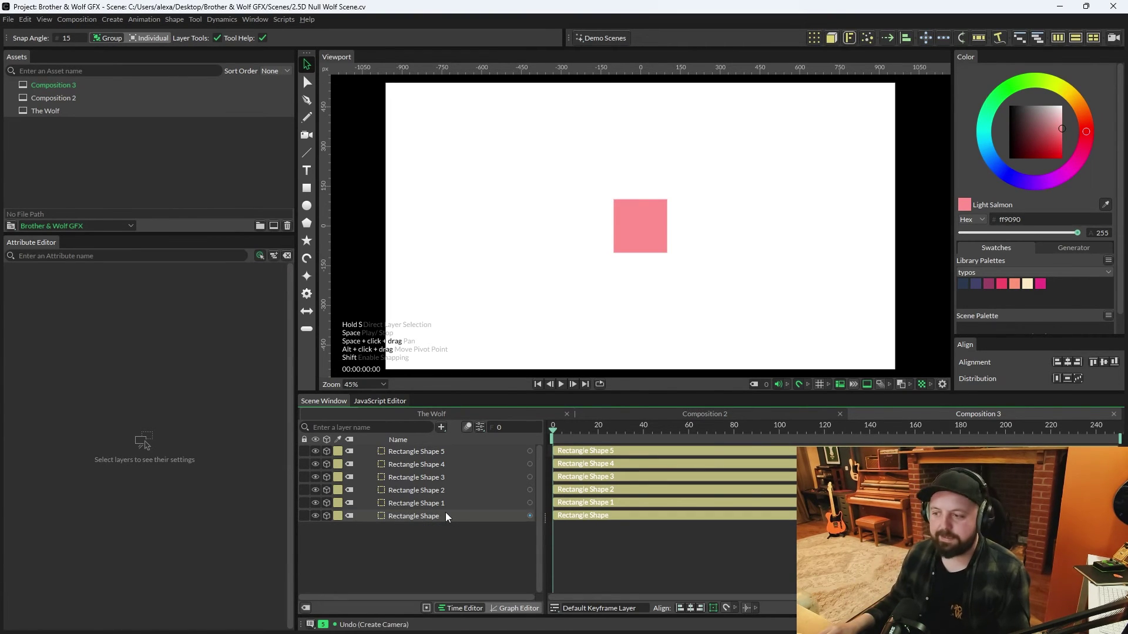
Offset Rectangle Shape and Rectangle Shape 1 to Z ±100 as the front and back faces
click(440, 516)
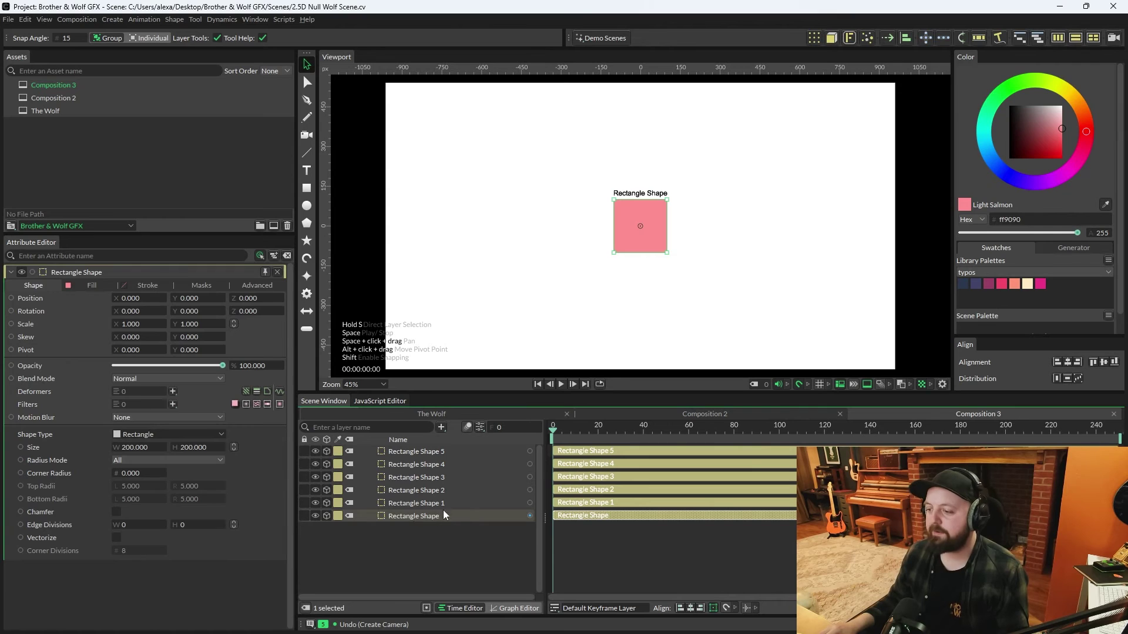
click(257, 300)
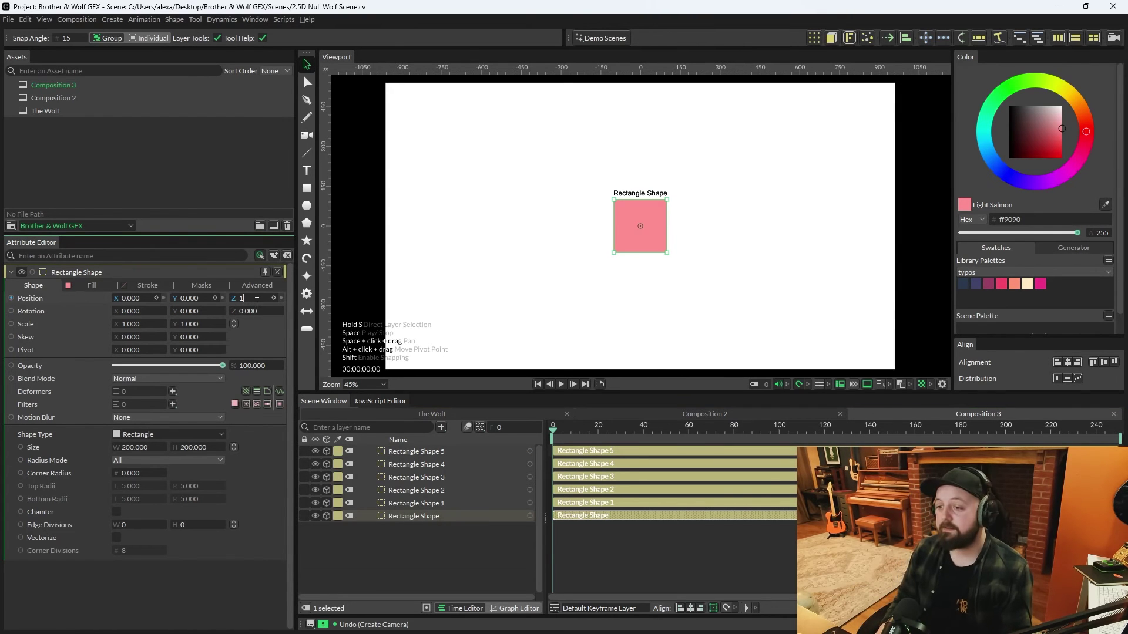
click(405, 504)
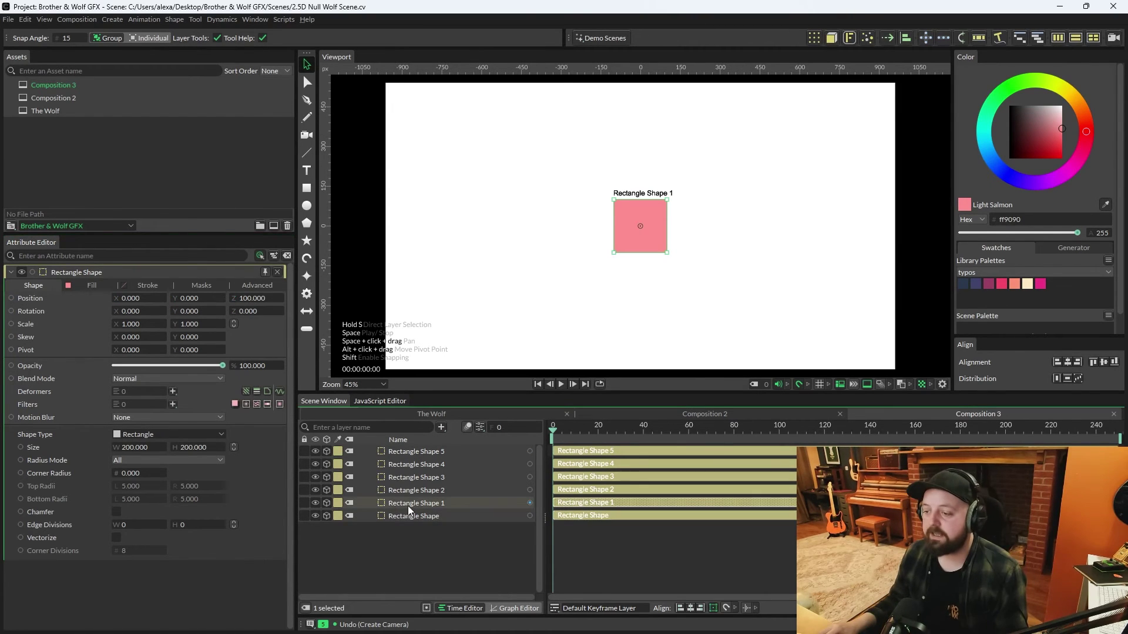
click(254, 298)
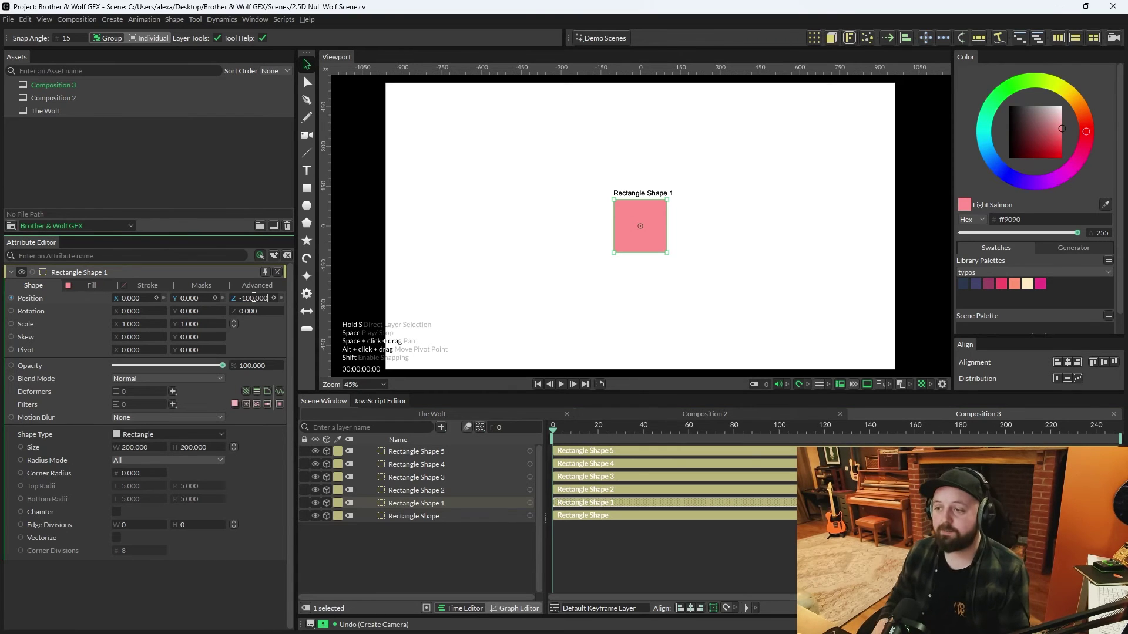
Set Rectangle Shape 2 to Y 100 with X rotation 90
click(444, 493)
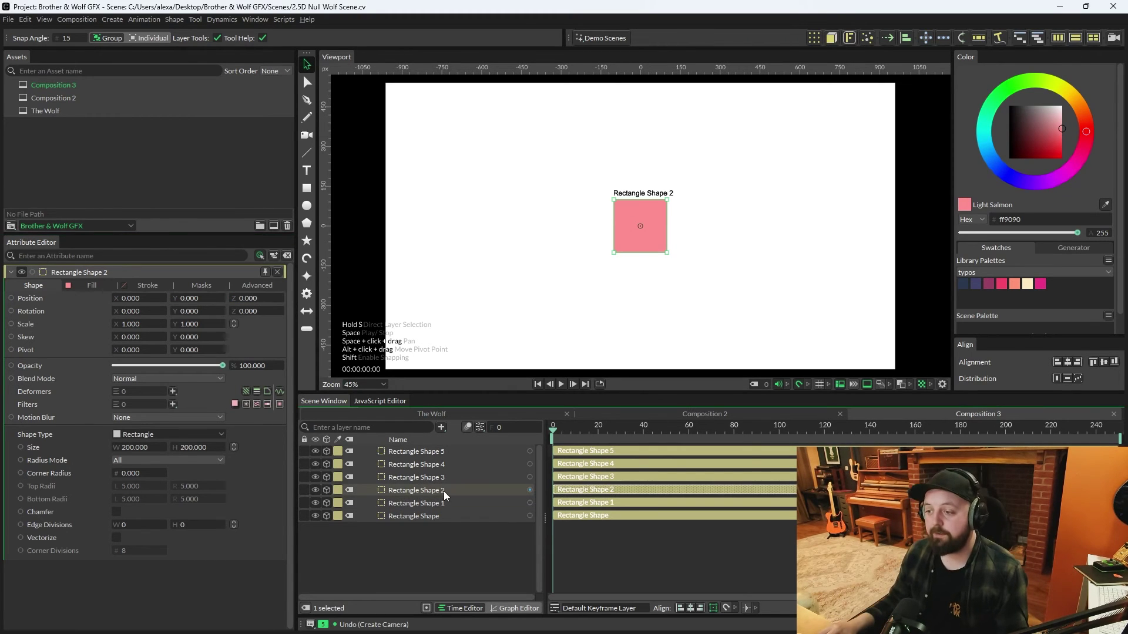
click(190, 298)
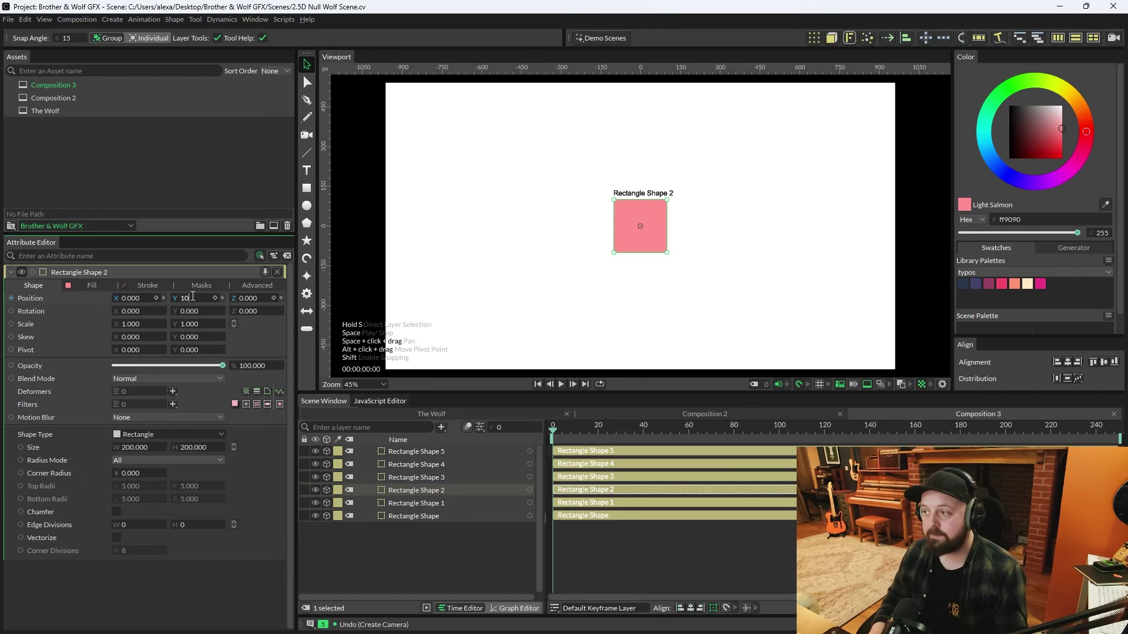
key(Return)
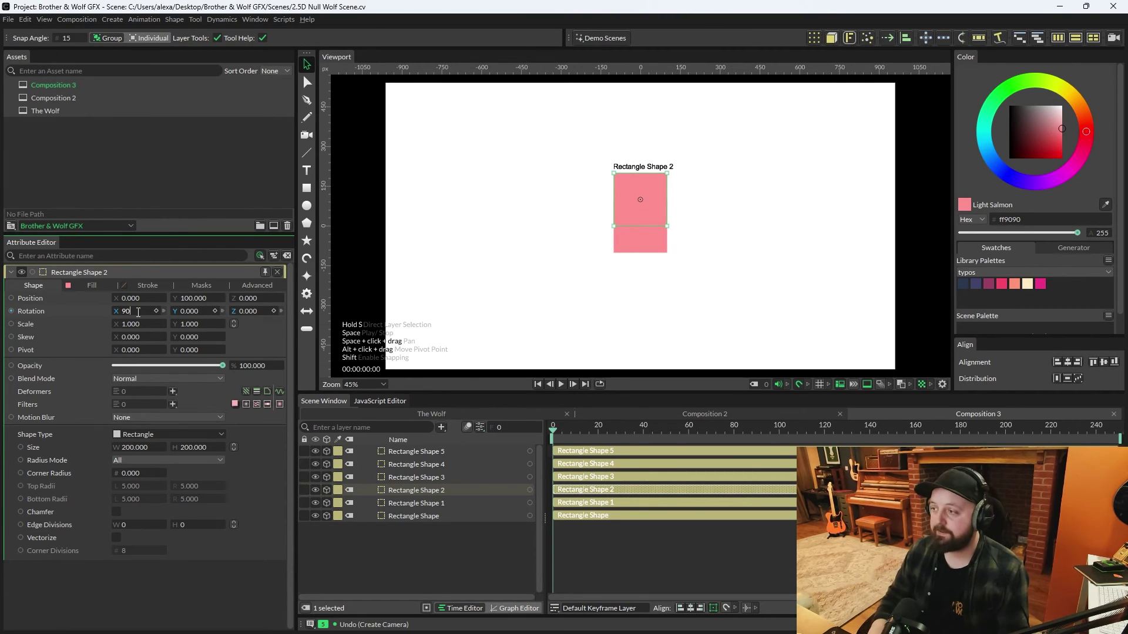
click(138, 312)
text(90)
key(Return)
Set Rectangle Shape 3 to Y -100 with X rotation -90
click(426, 477)
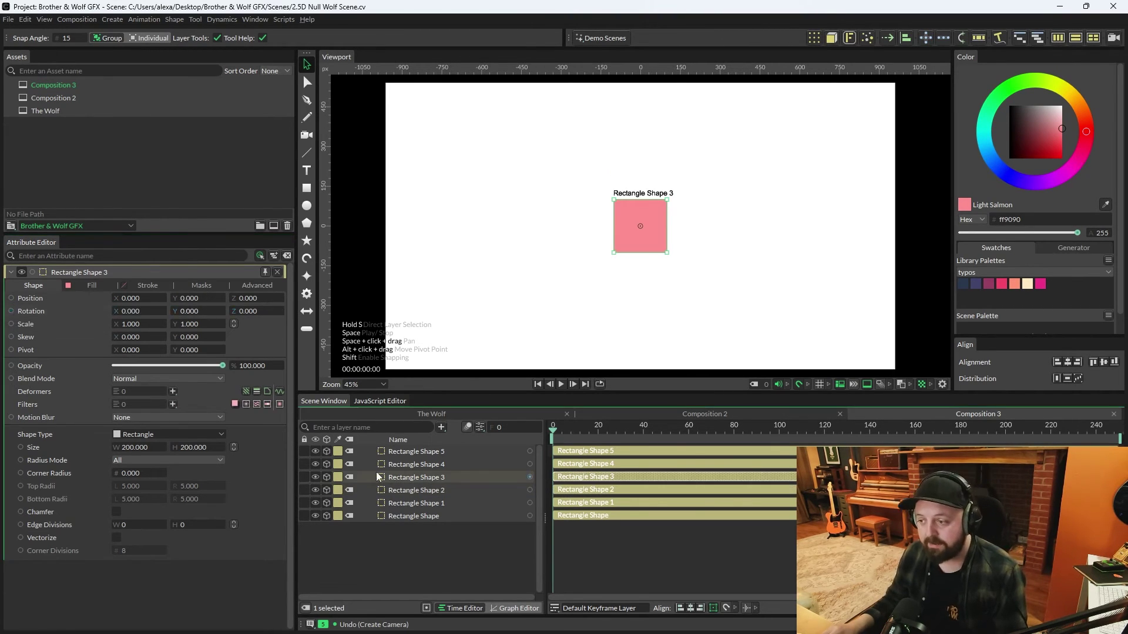
click(189, 298)
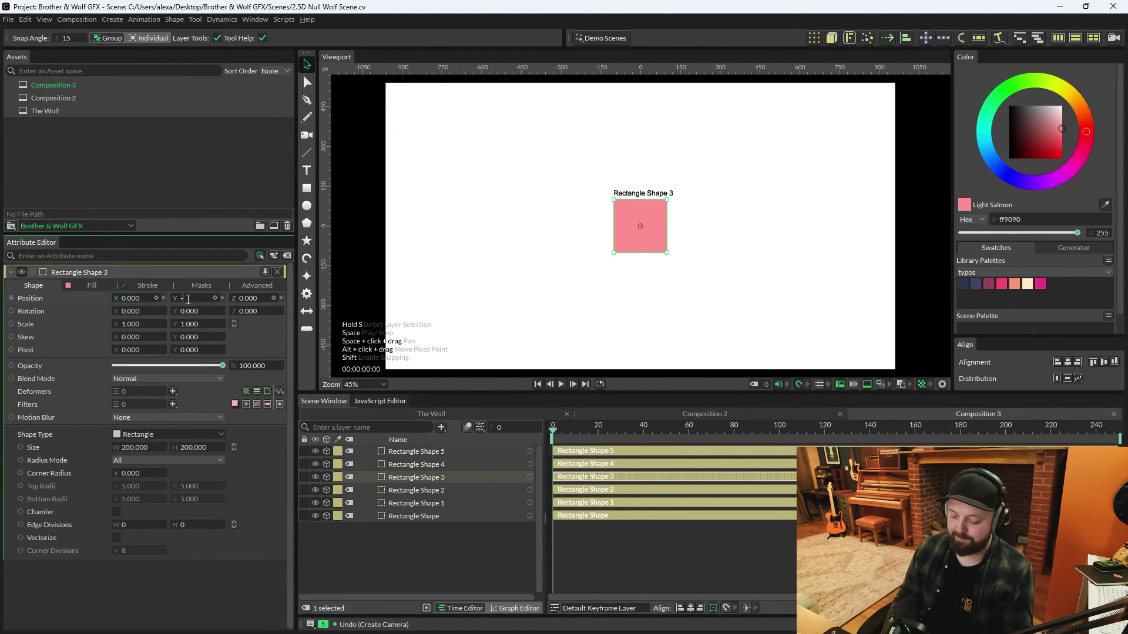
text(-100)
key(Return)
click(135, 311)
text(-90)
key(Return)
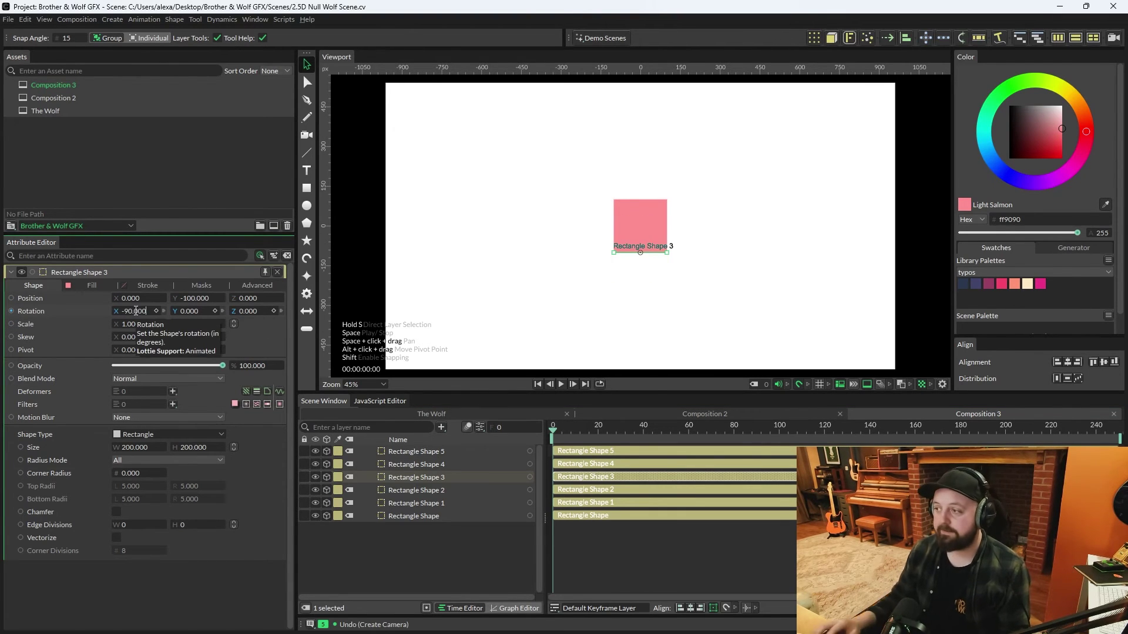
Set Rectangle Shape 4 to X 100 with Y rotation 90
click(446, 464)
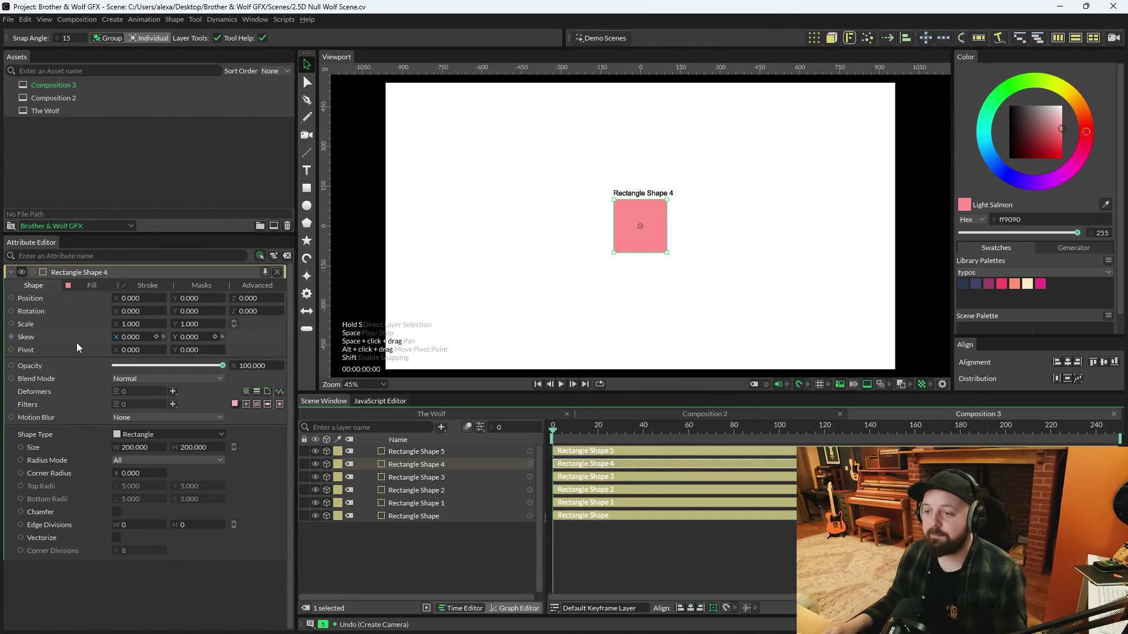
click(157, 295)
text(100)
key(Return)
click(190, 312)
text(9)
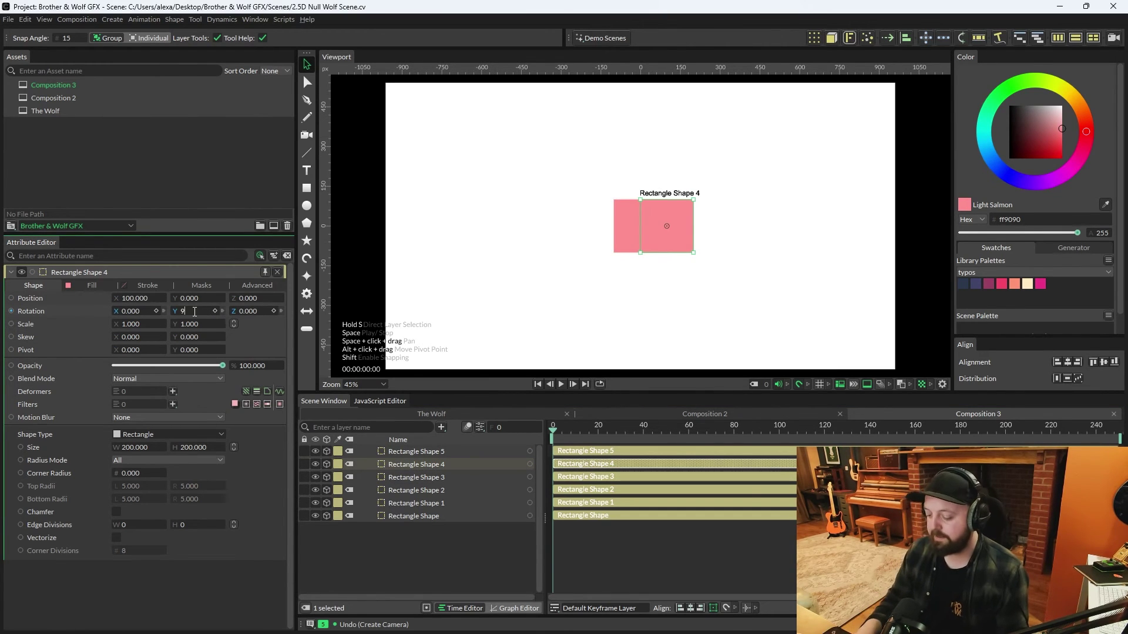
text(0)
key(Return)
Set Rectangle Shape 5 to X -100 with Y rotation -90
click(417, 451)
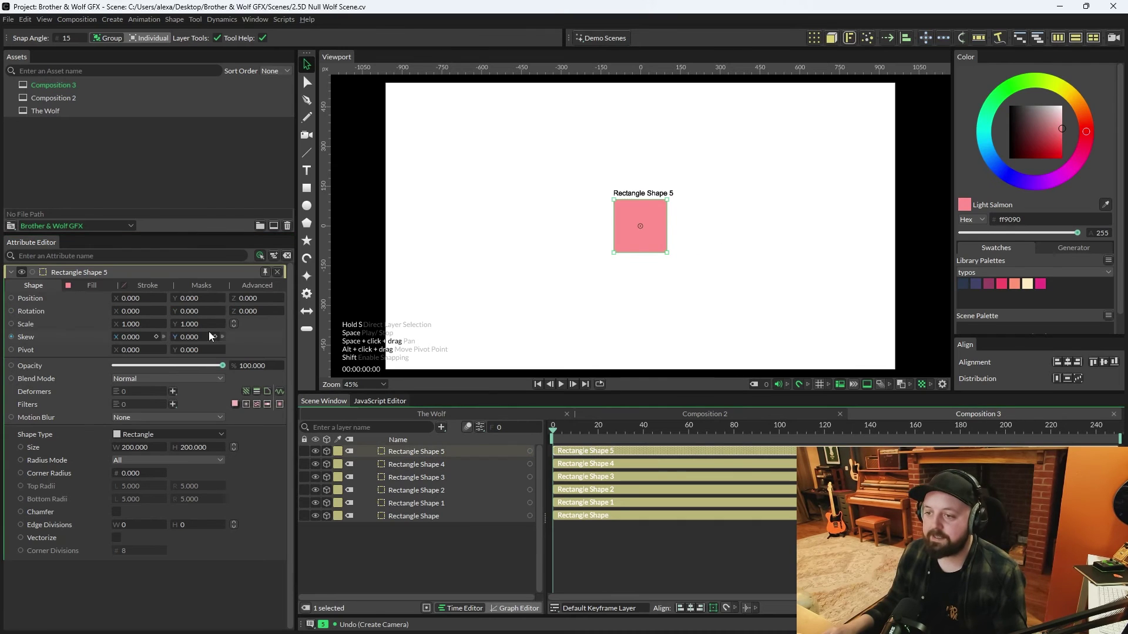
click(131, 299)
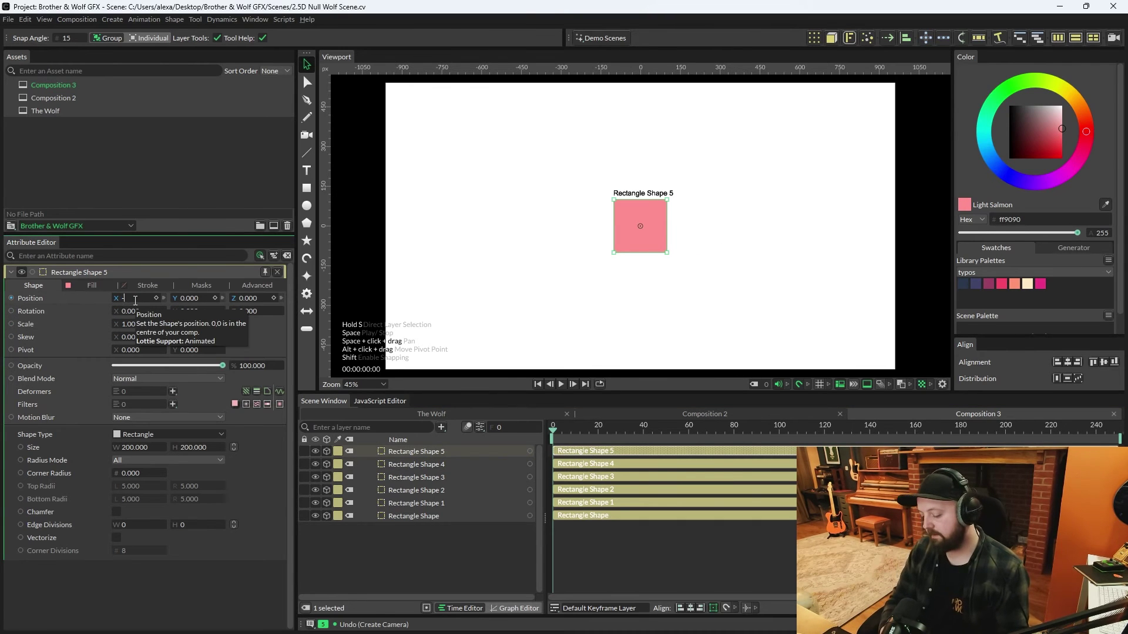
text(-100)
key(Return)
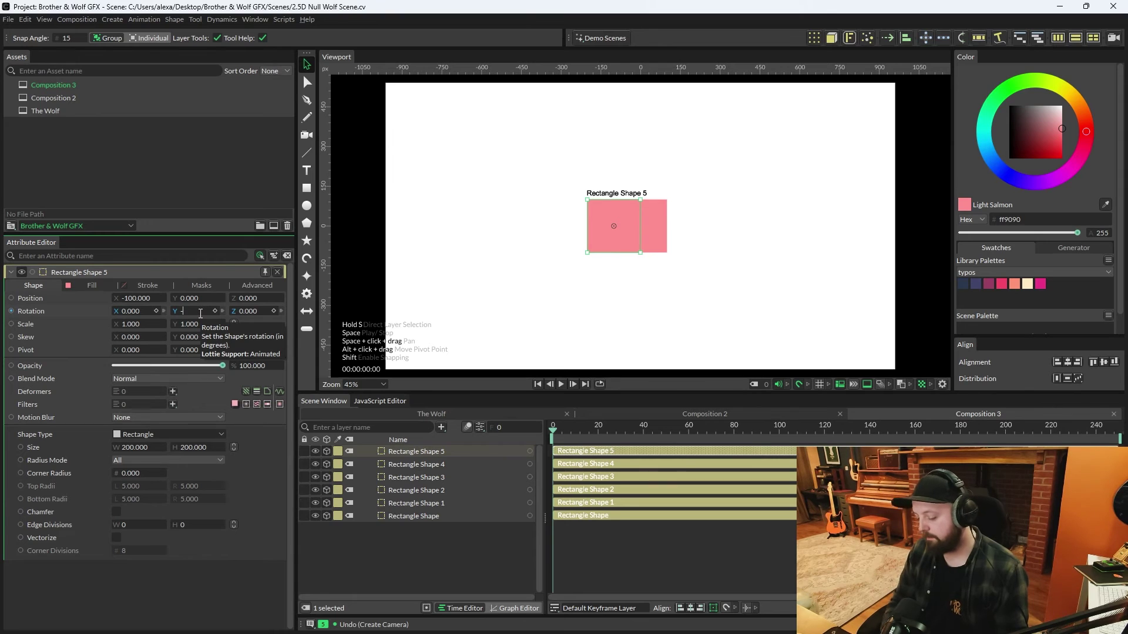
click(200, 313)
text(-90)
key(Return)
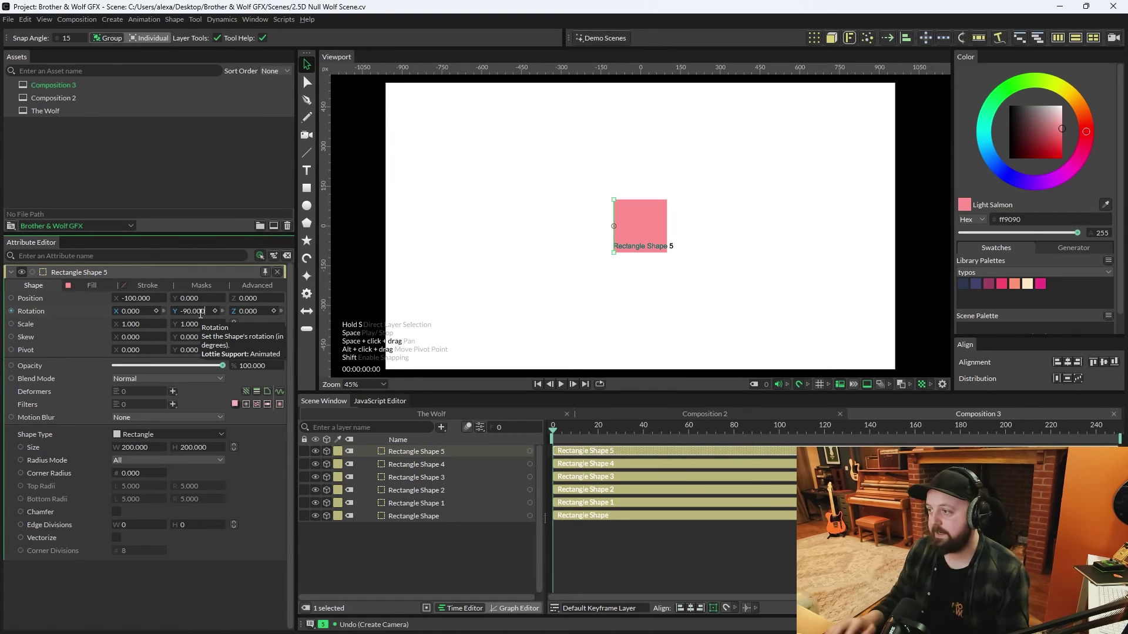
Orbit a camera to reveal the cube and give Rectangle Shape 1 a Warm swatch
click(307, 136)
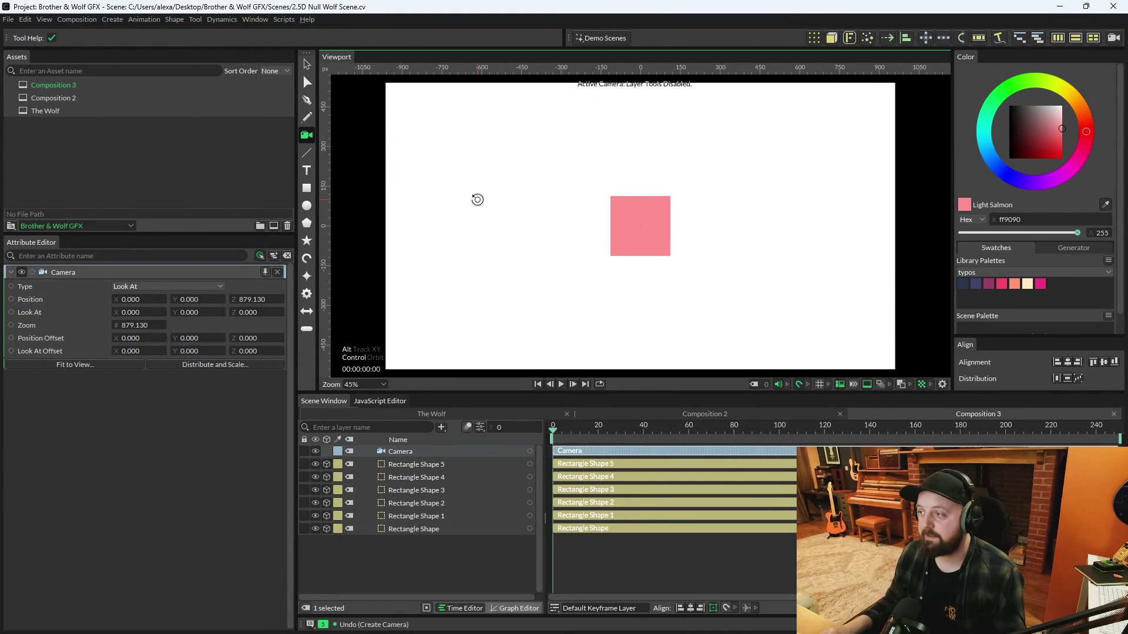
drag(477, 202, 810, 315)
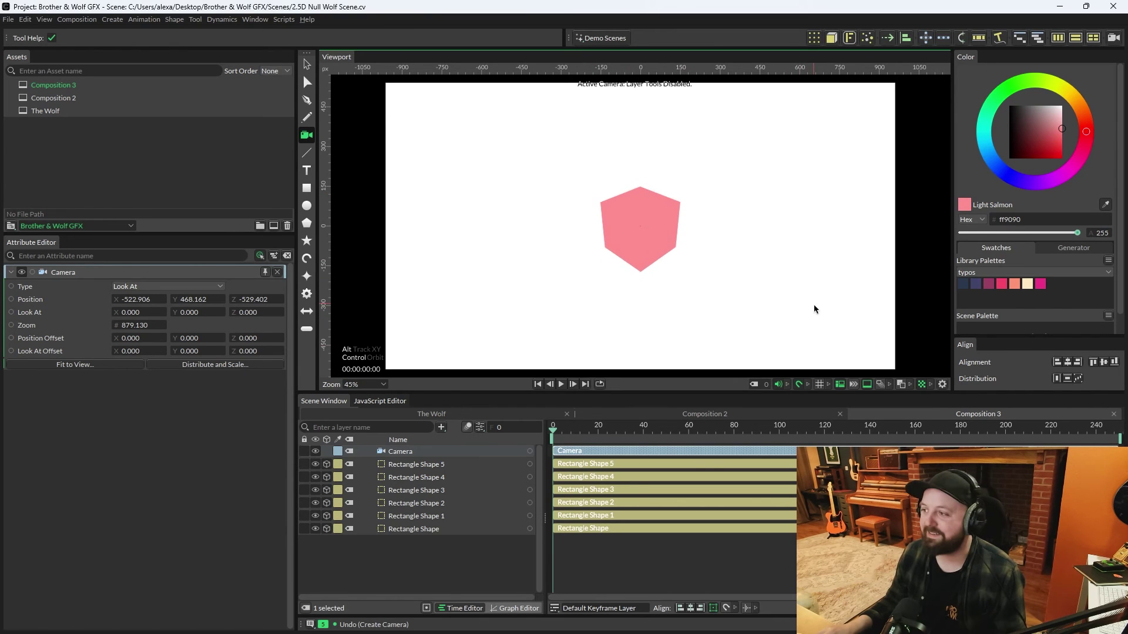
click(410, 528)
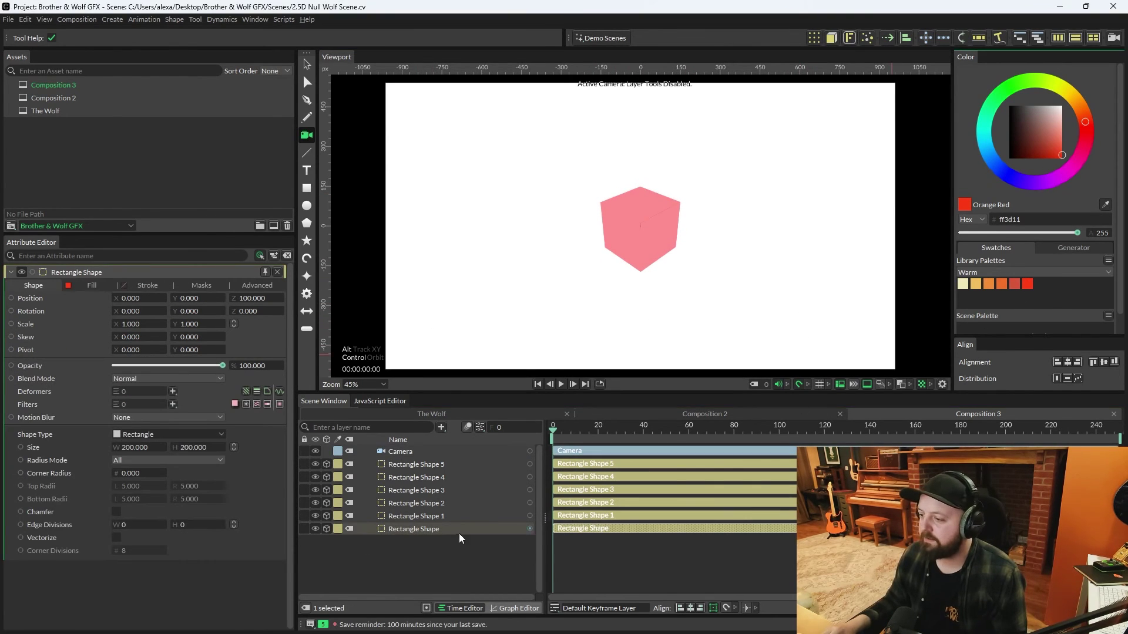
click(437, 516)
click(1014, 283)
Colour Rectangle Shapes 2, 3 and 4 with Warm swatches, including Chocolate and Sandy Brown
click(446, 503)
click(1003, 283)
click(499, 491)
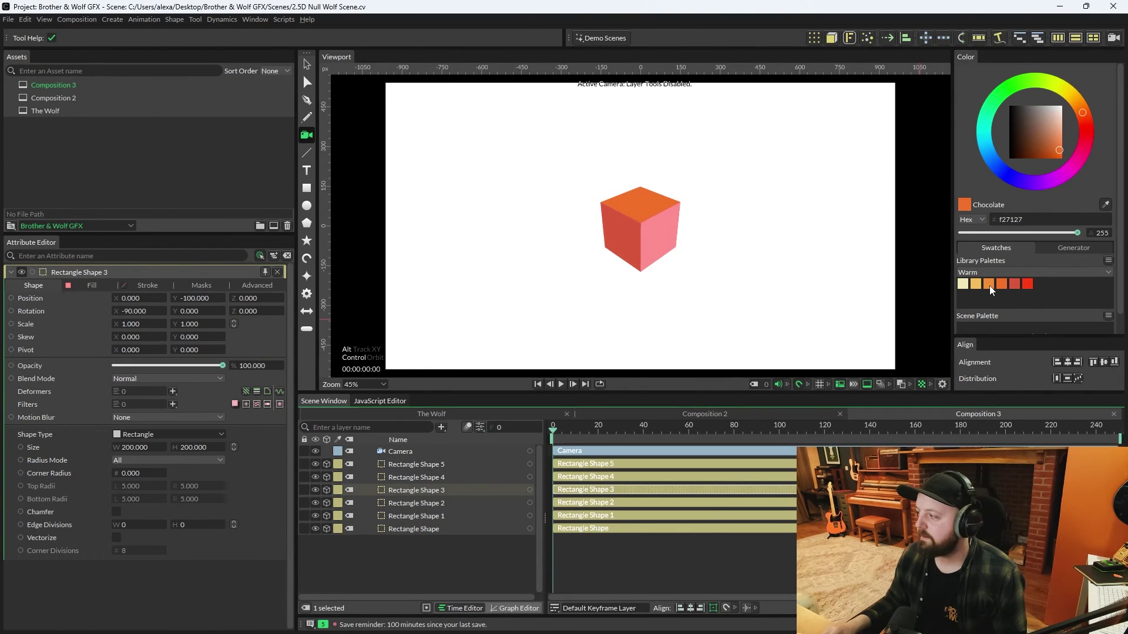
click(499, 477)
click(975, 283)
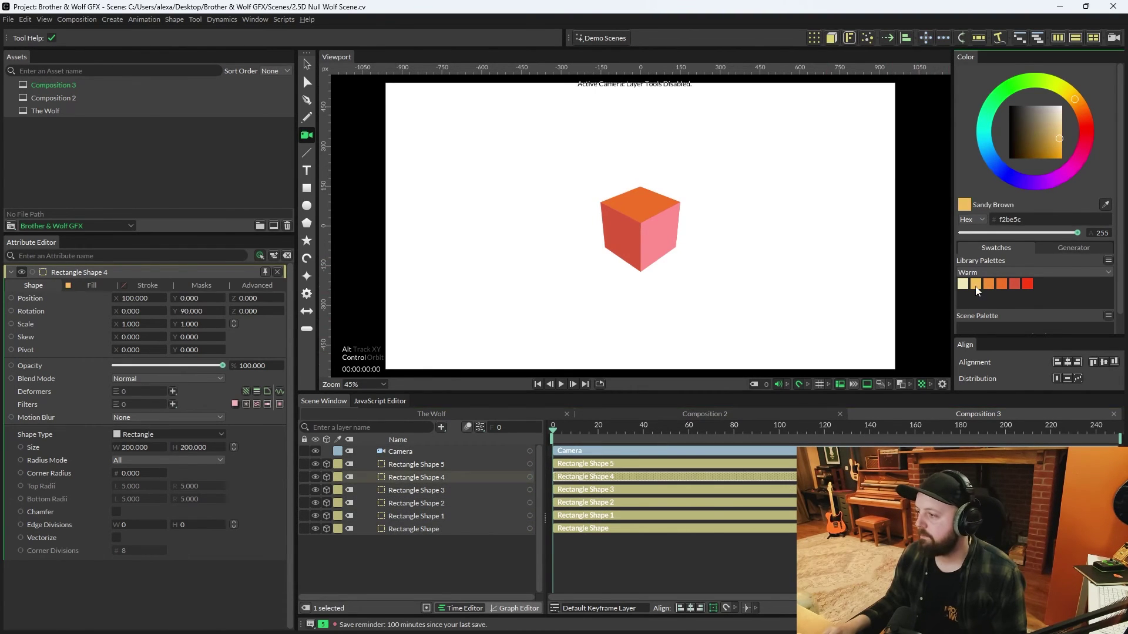
Colour Rectangle Shape 5 Wheat, inspect the cube, and select all six rectangles
click(376, 464)
click(962, 284)
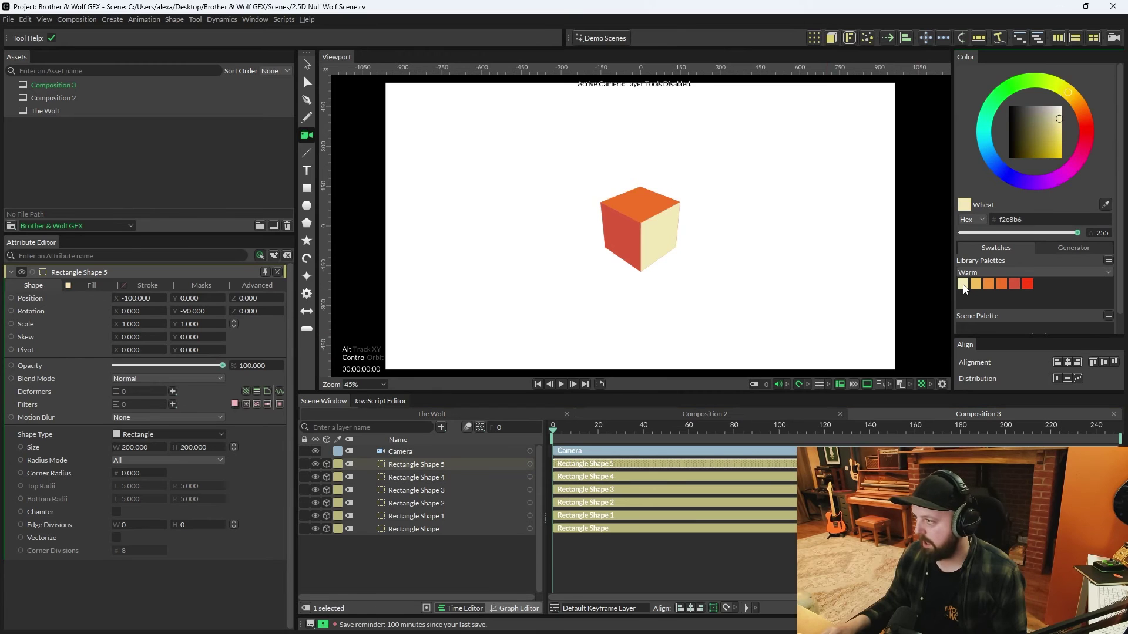
drag(552, 244, 511, 282)
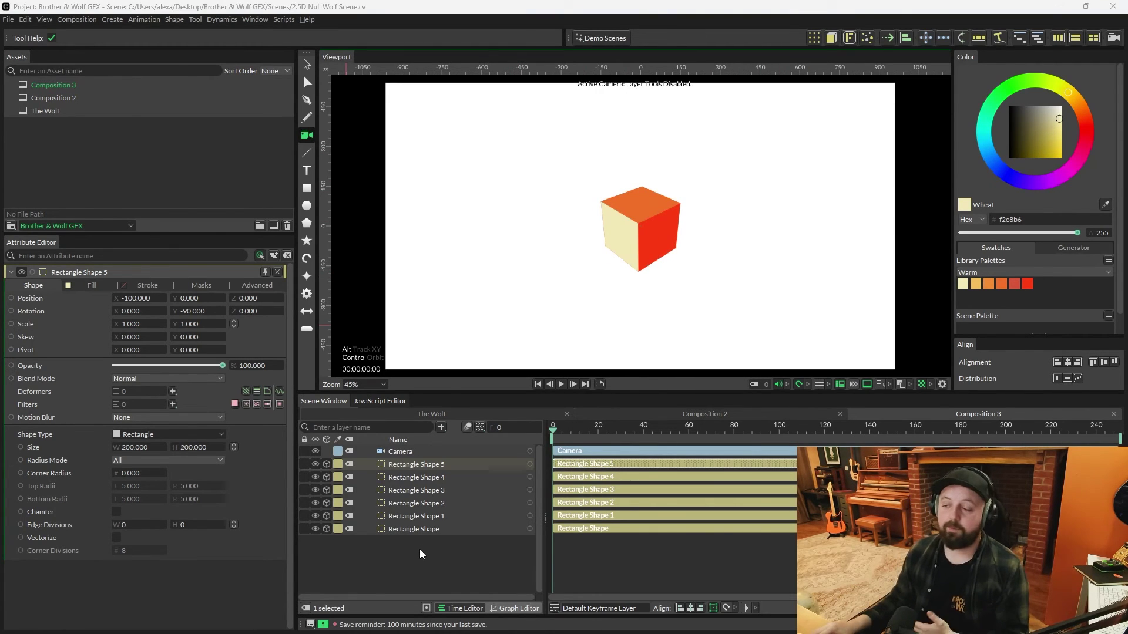
drag(419, 549, 416, 465)
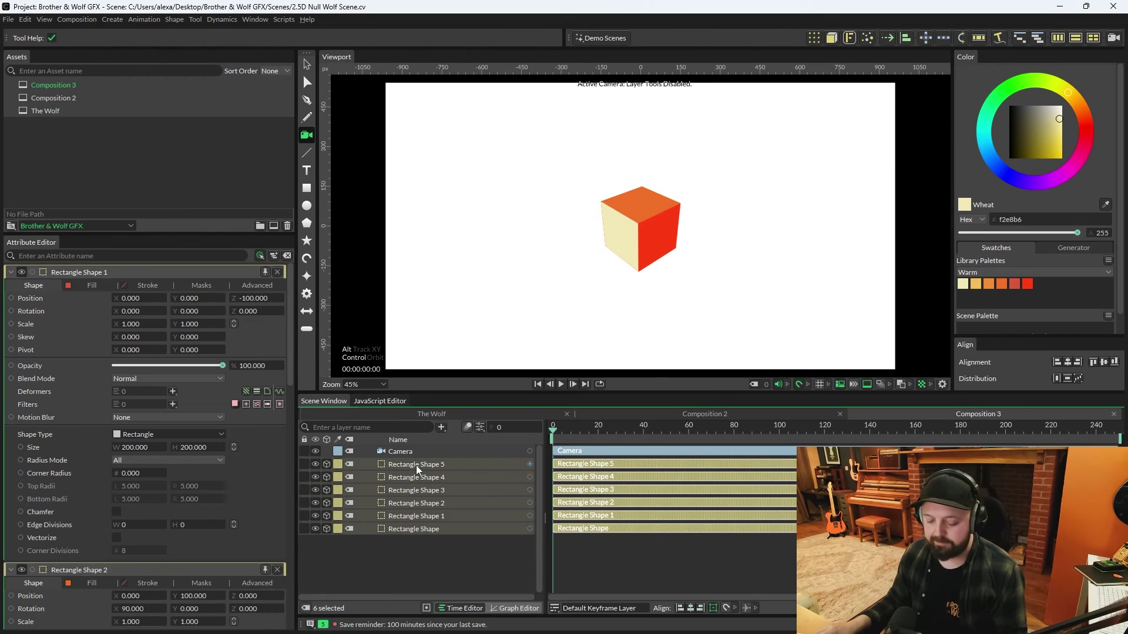
Group the six rectangles, make the group 3D, and add a Noise behaviour to its Rotation
key(ctrl+g)
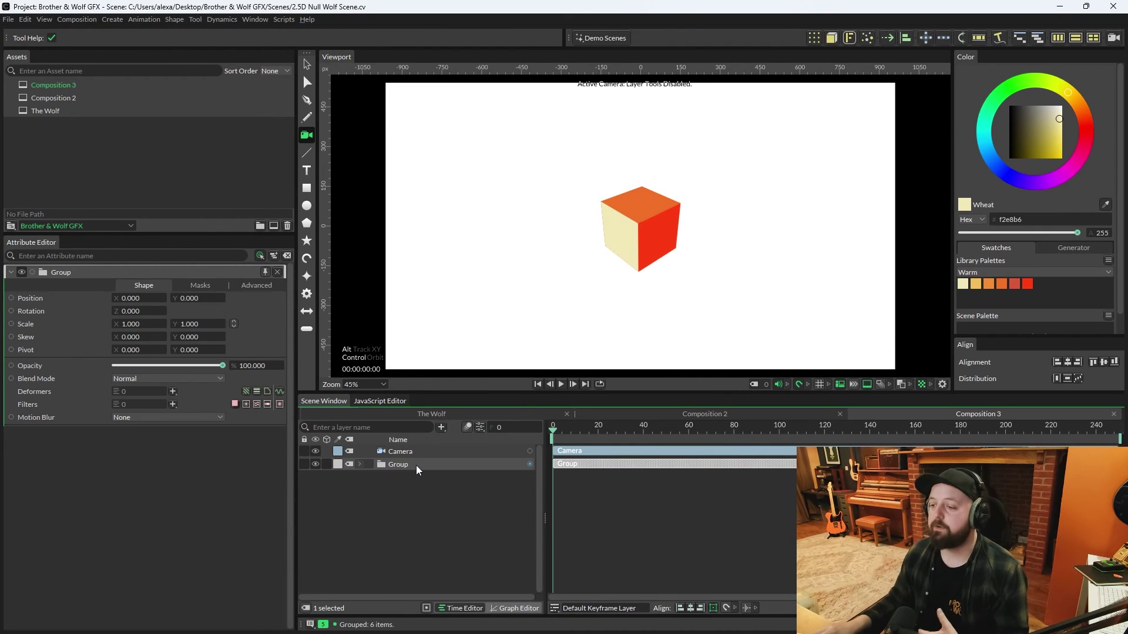
click(326, 464)
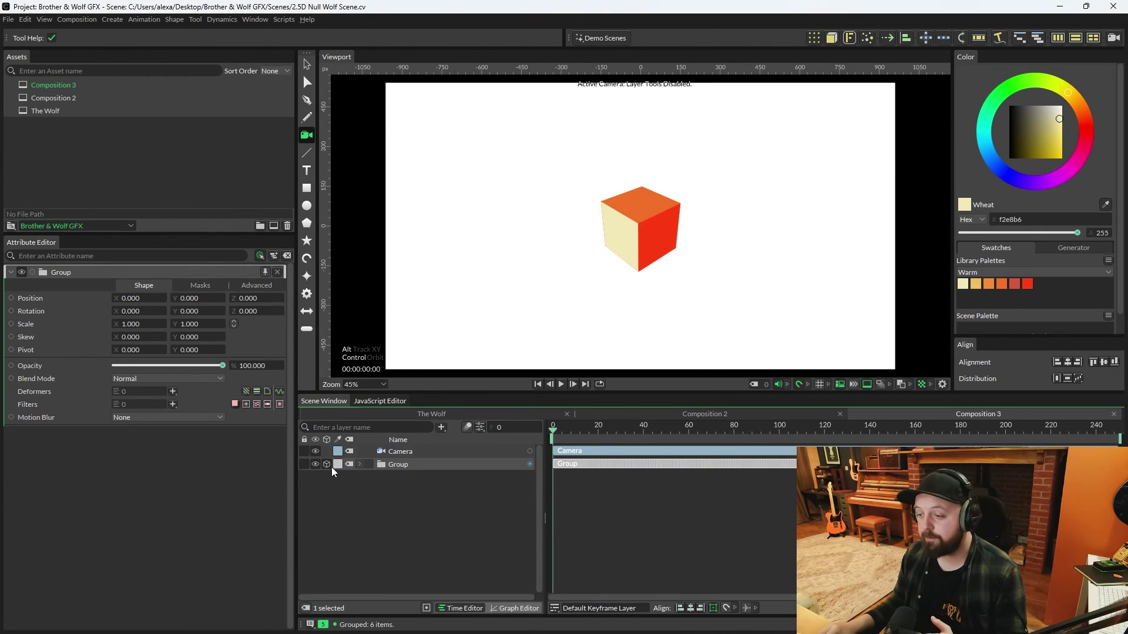
right_click(41, 312)
mouse_move(81, 390)
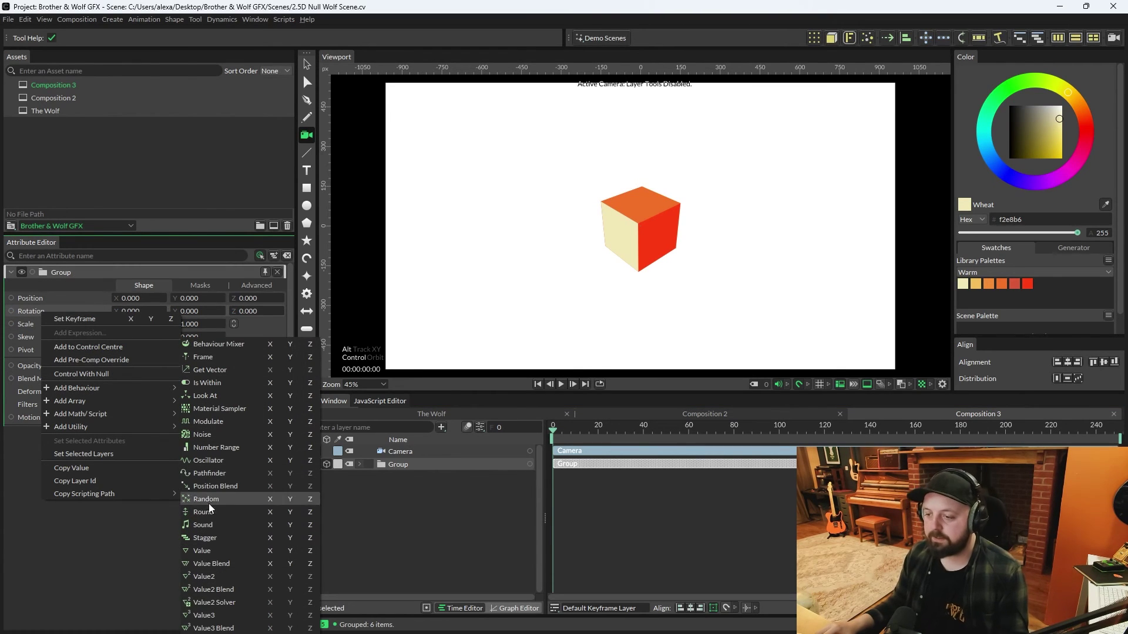
click(210, 435)
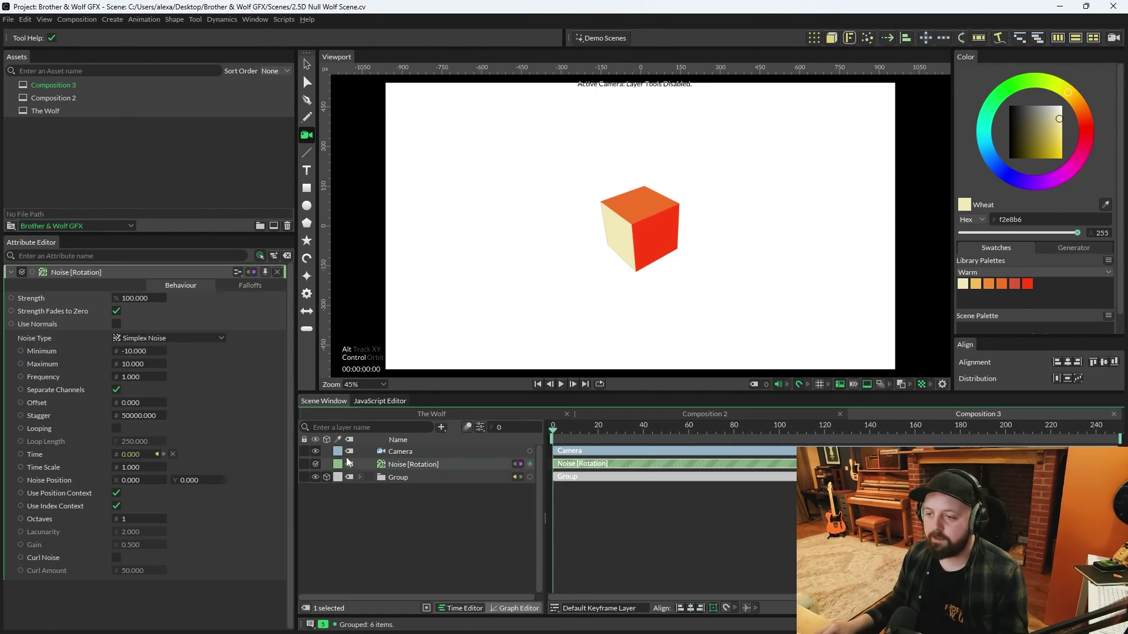
Set the Noise Minimum to -180 and Maximum to 180
click(134, 351)
text(-180)
key(Tab)
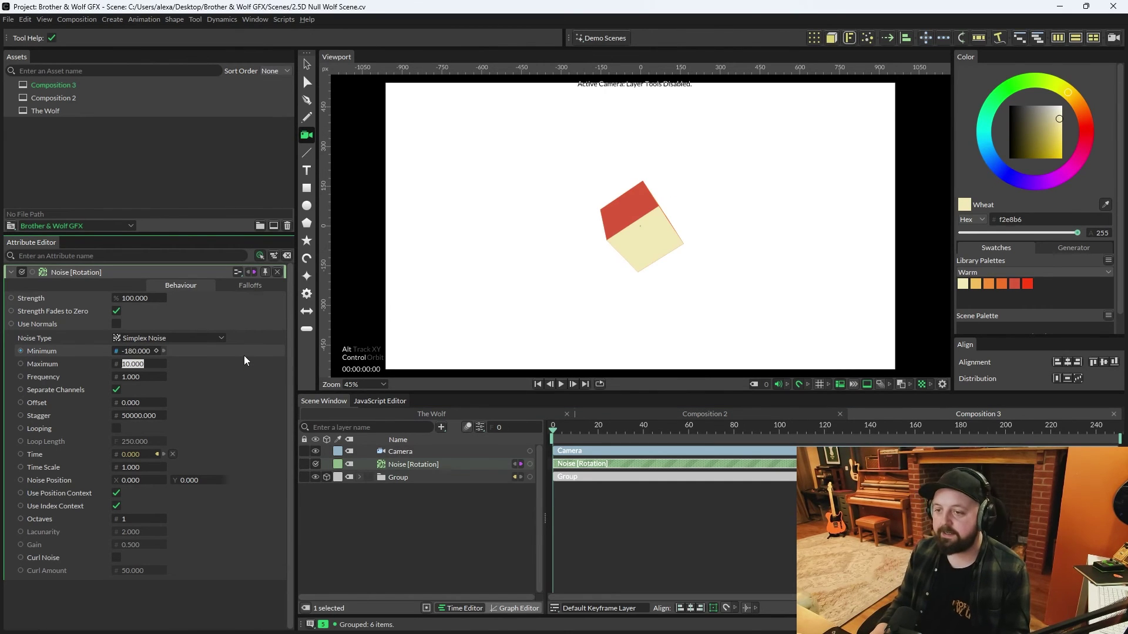
text(180)
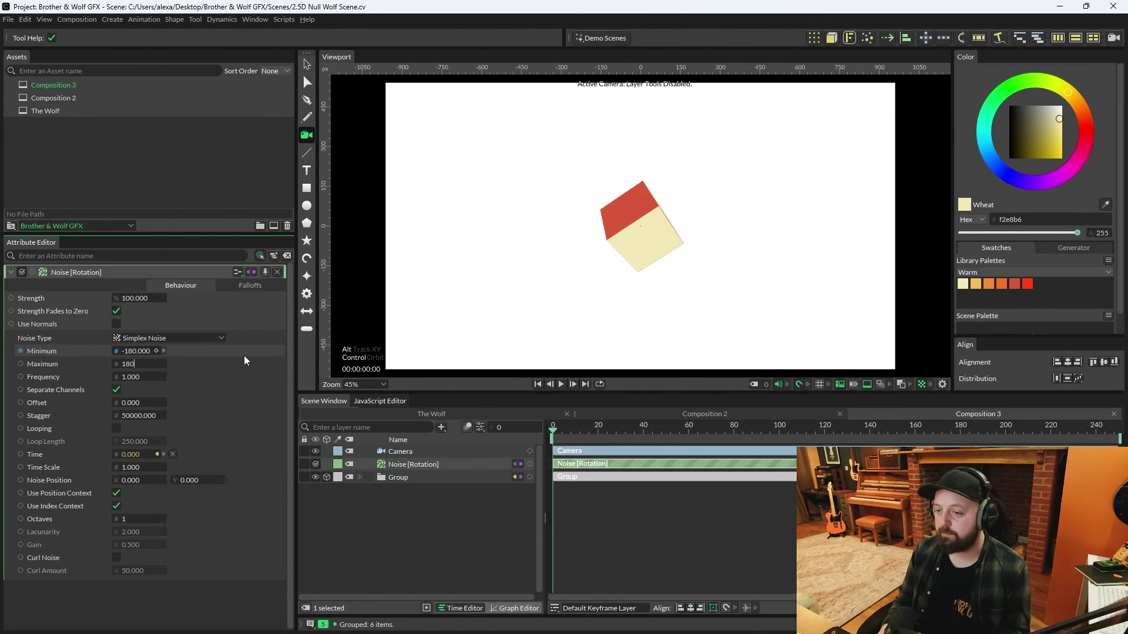
key(Return)
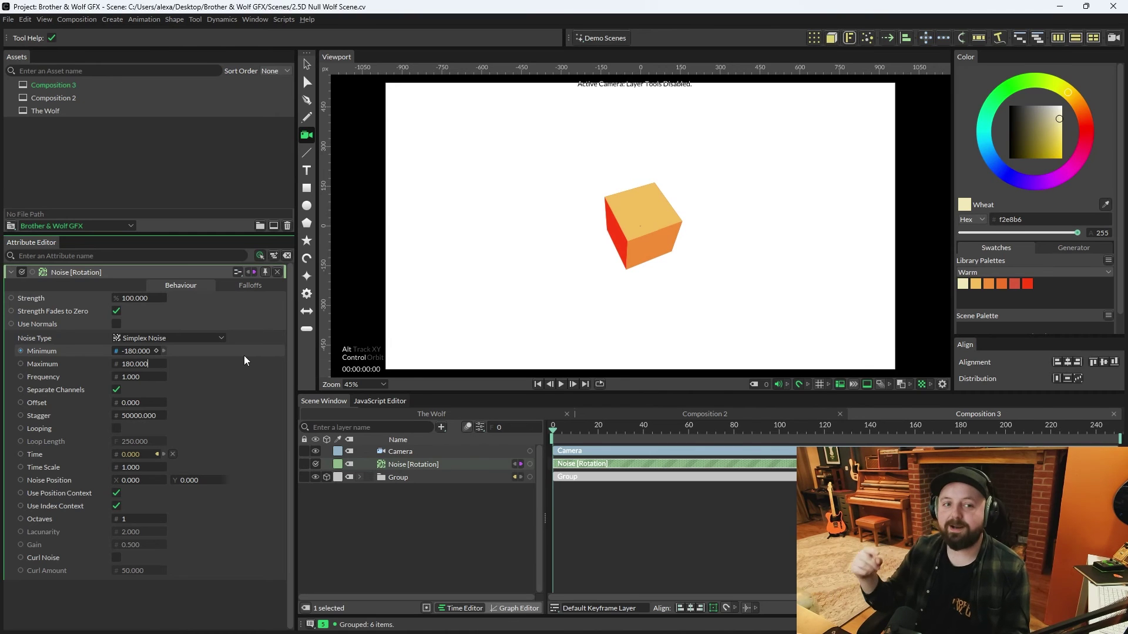
Play the 250-frame timeline to watch the warm-coloured cube tumble randomly
click(561, 385)
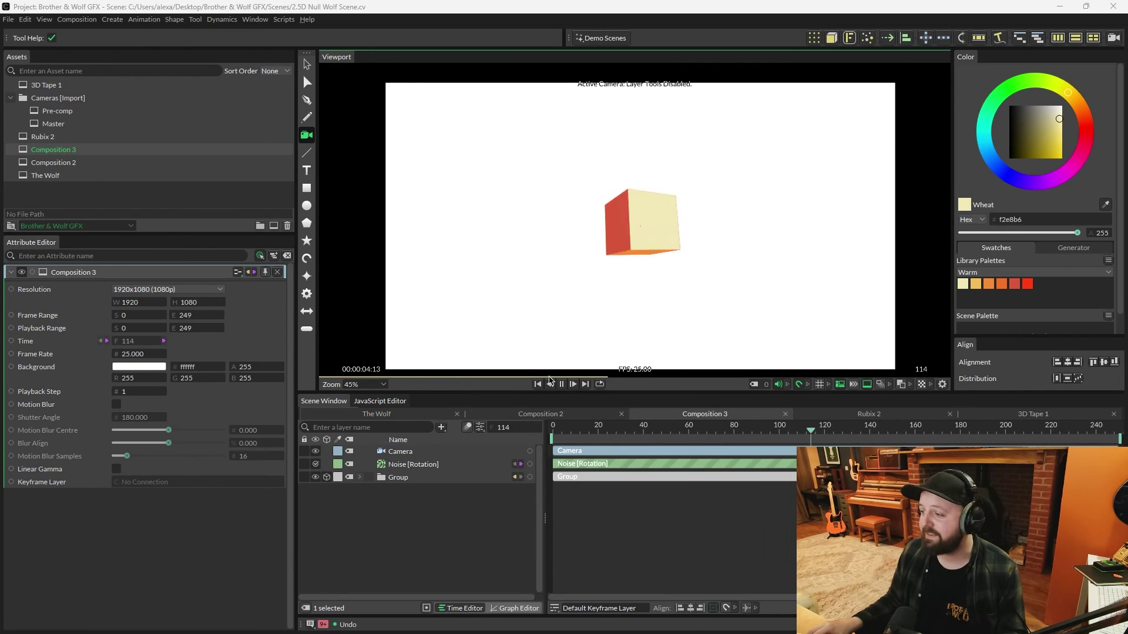
Preview the Rubix 2 demo and re-rotate its Group 7 cube, including -270 degrees around Z
key(space)
double_click(112, 138)
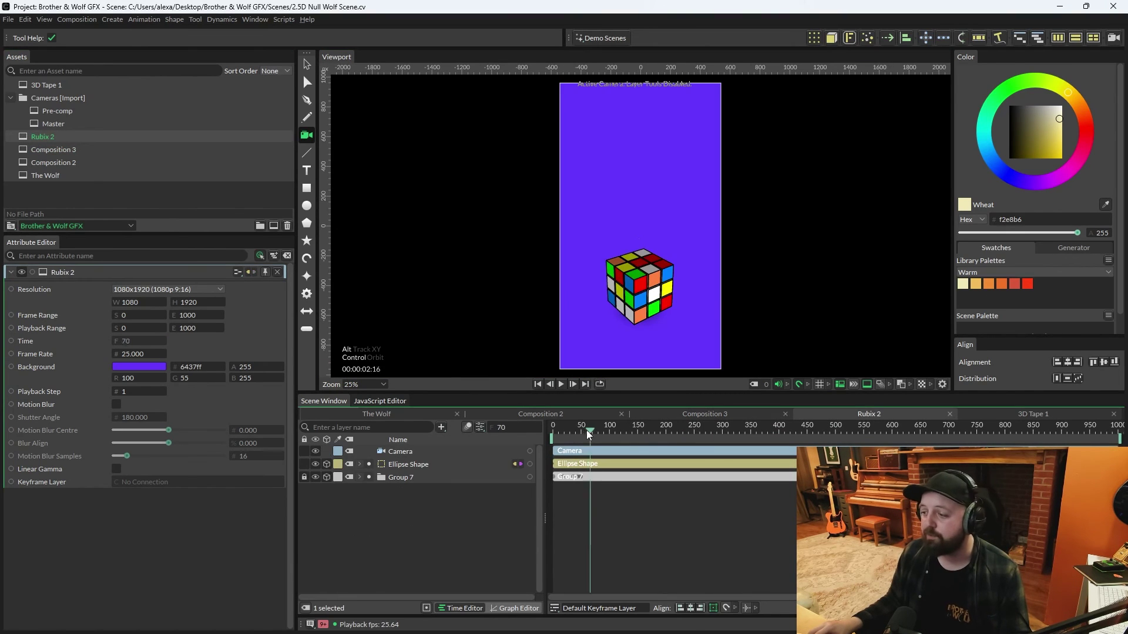
click(554, 430)
click(561, 384)
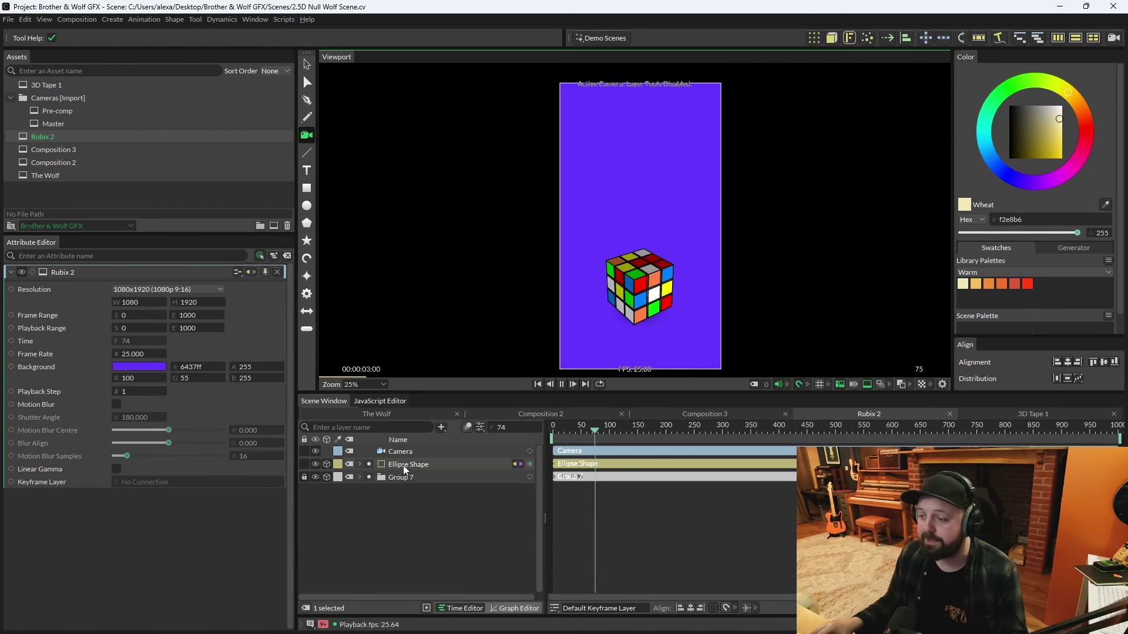
key(space)
click(390, 475)
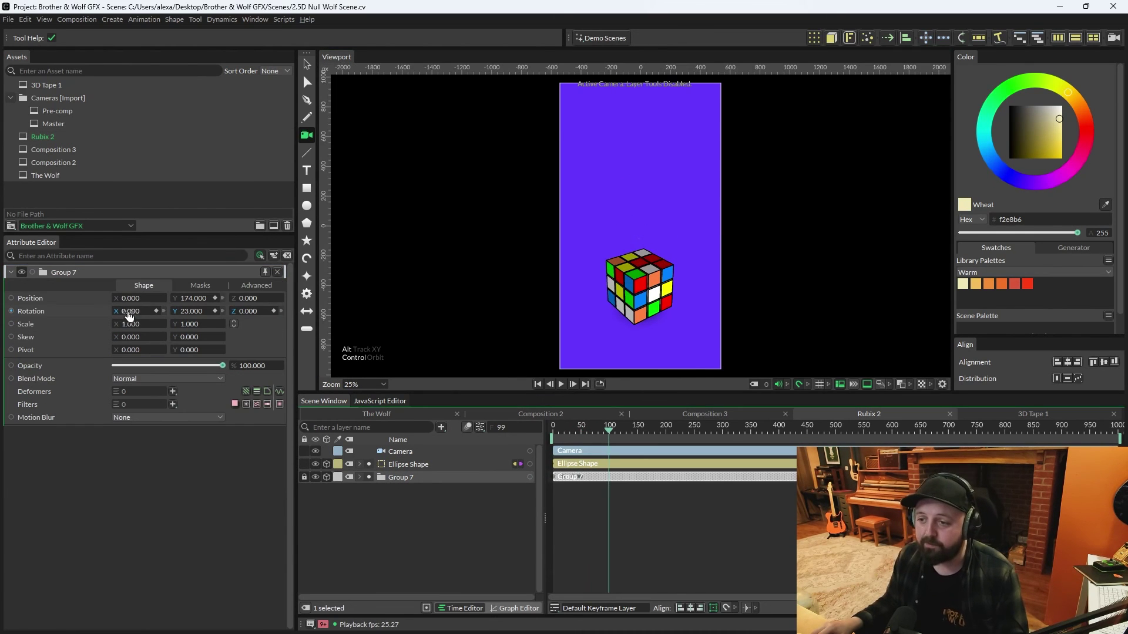
drag(133, 314, 347, 336)
drag(253, 311, 10, 94)
Preview the Pre-comp, Master and 3D Tape 1 demos, then return to Composition 3
double_click(65, 112)
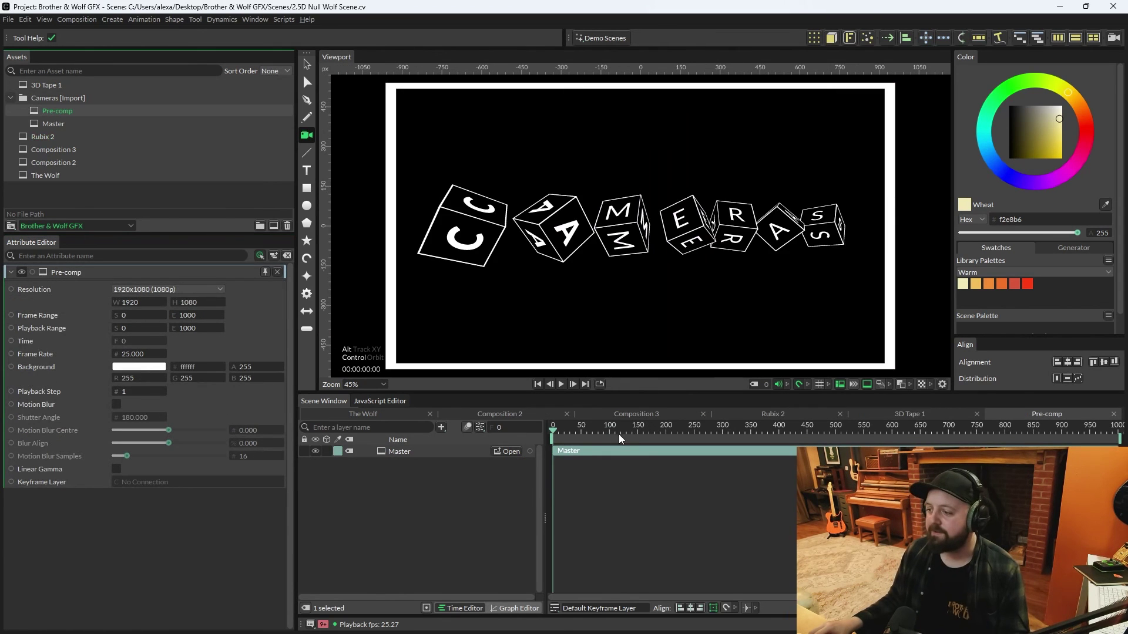
key(space)
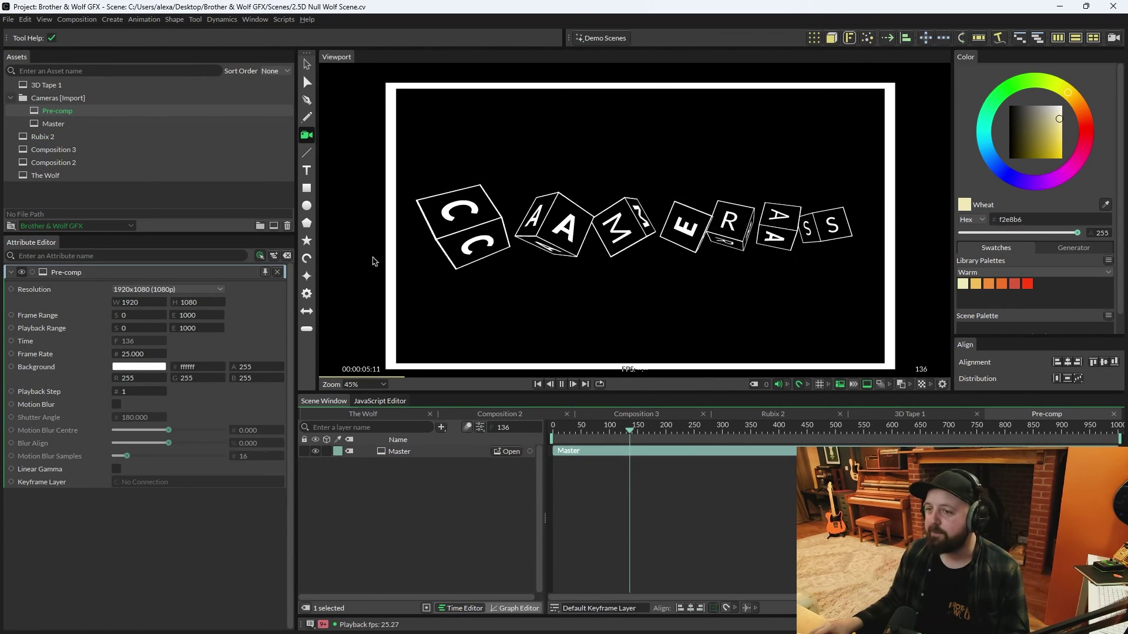
double_click(53, 123)
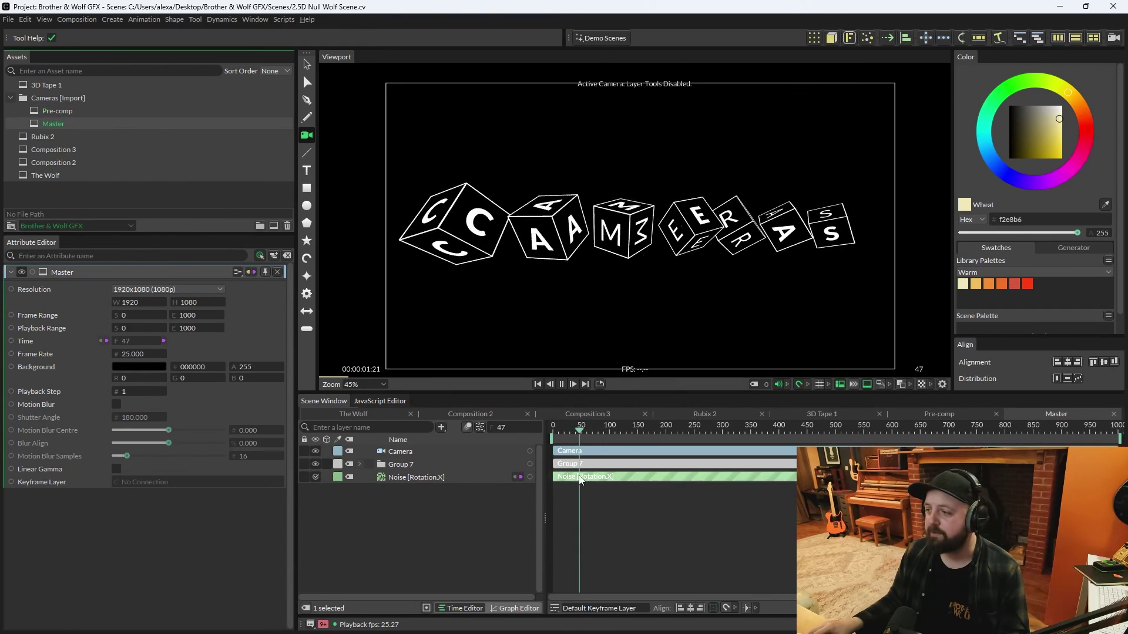
key(space)
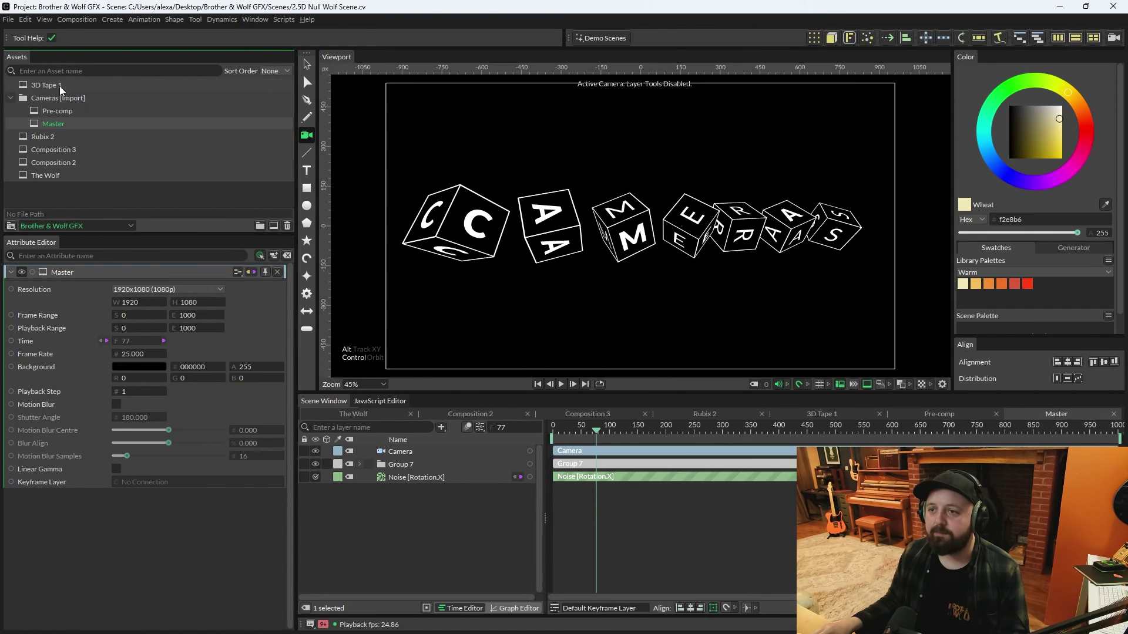
double_click(47, 85)
drag(622, 432, 569, 428)
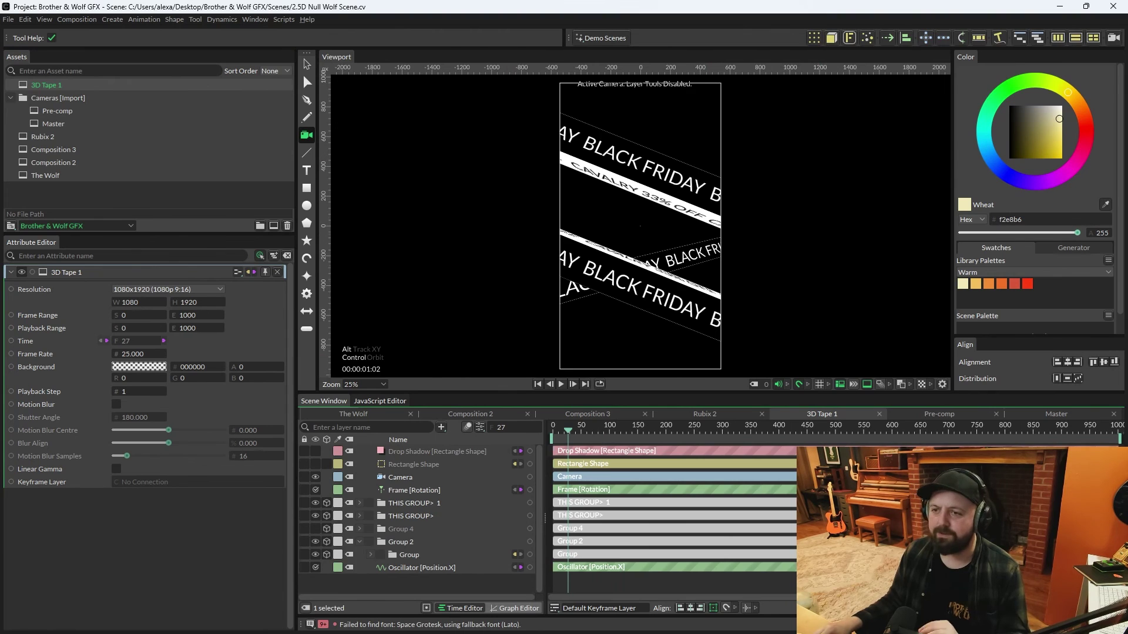
double_click(259, 151)
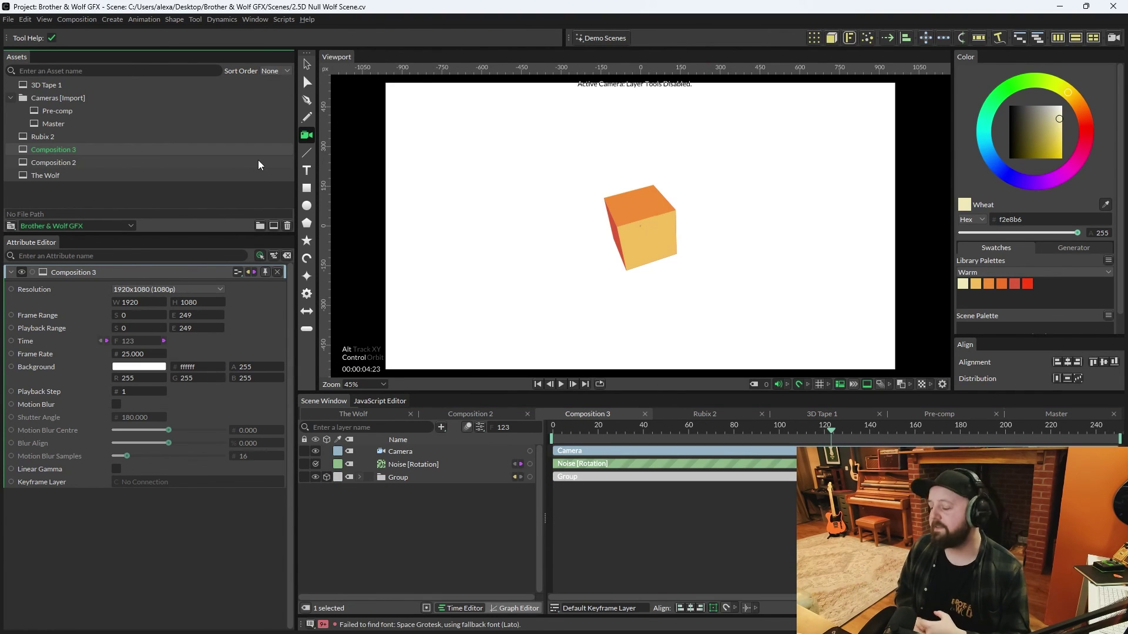
Open The Wolf from Assets and play its wave-and-star night scene from frame 40
double_click(111, 177)
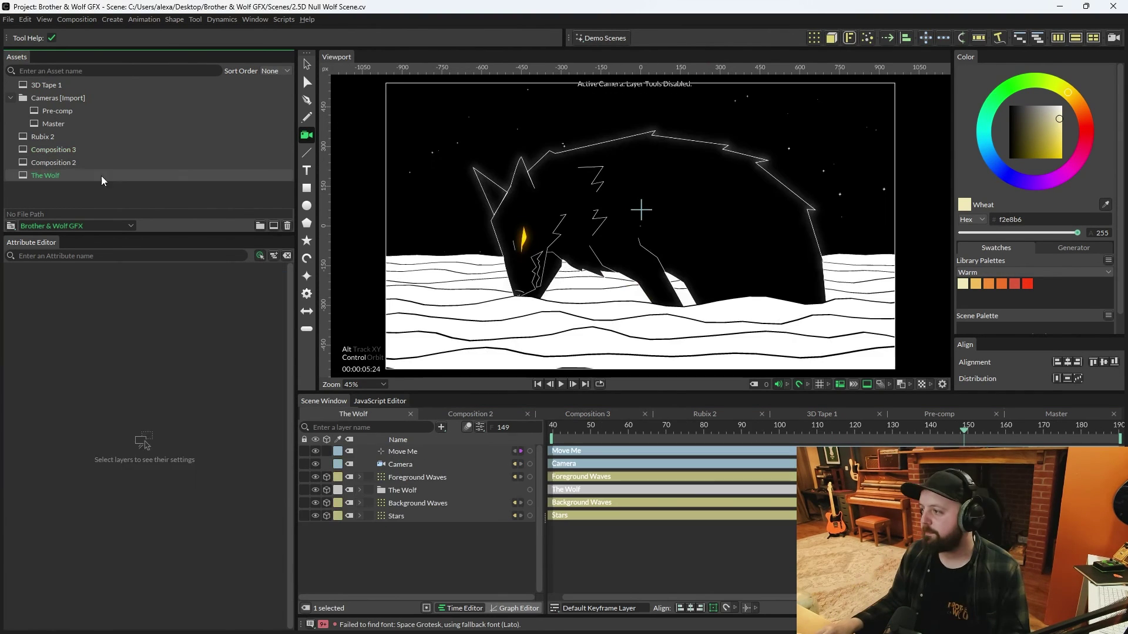
click(540, 385)
click(561, 384)
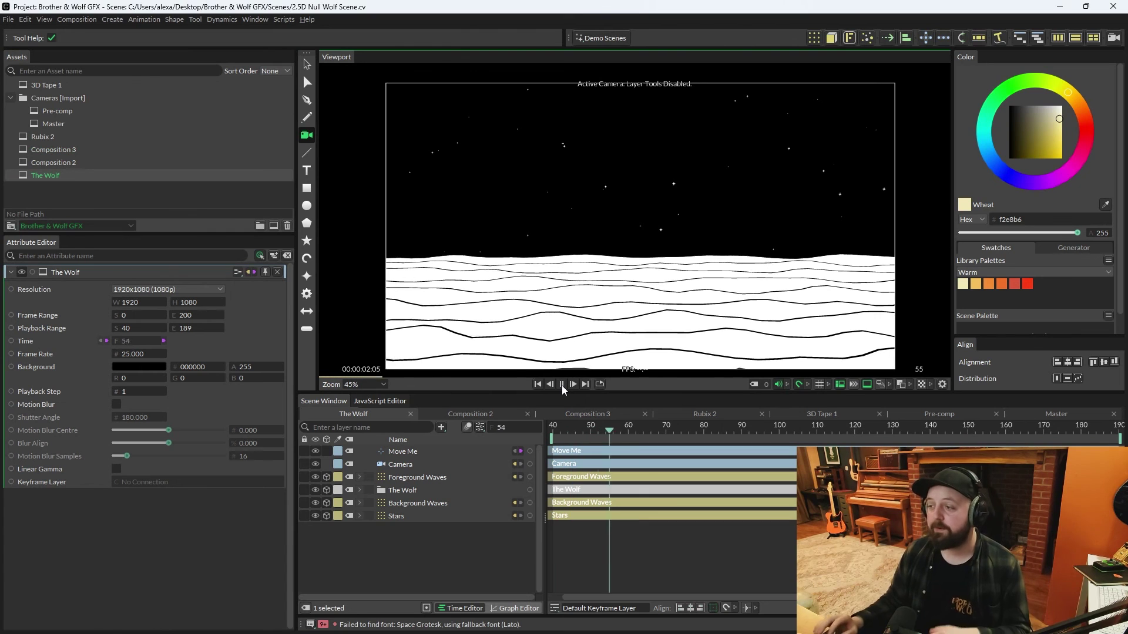